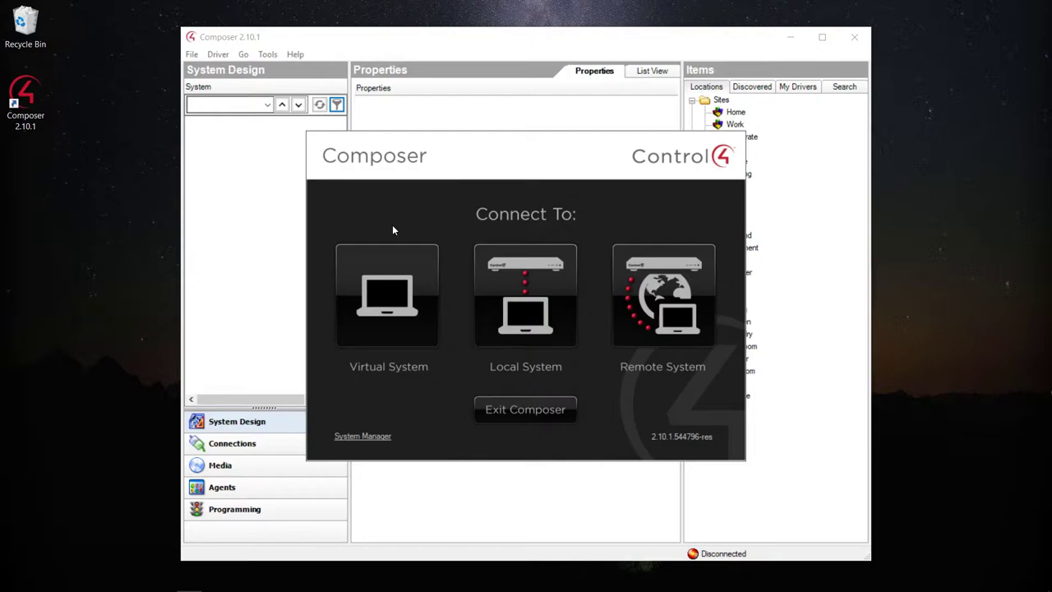
# Connect to a virtual system, allow Director through the firewall on private networks, and maximise the window
pyautogui.click(381, 303)
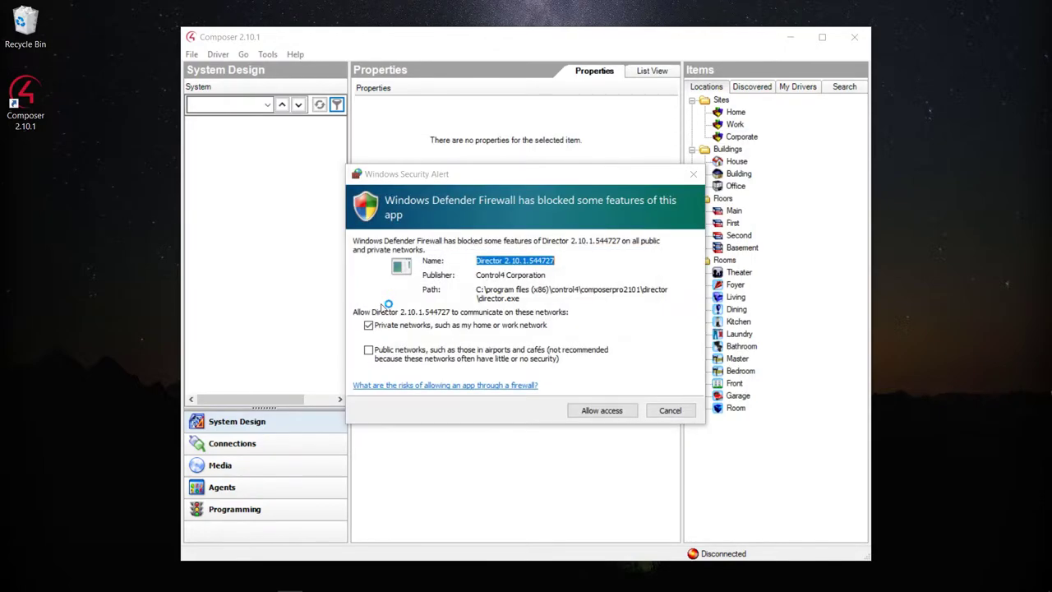
pyautogui.click(581, 413)
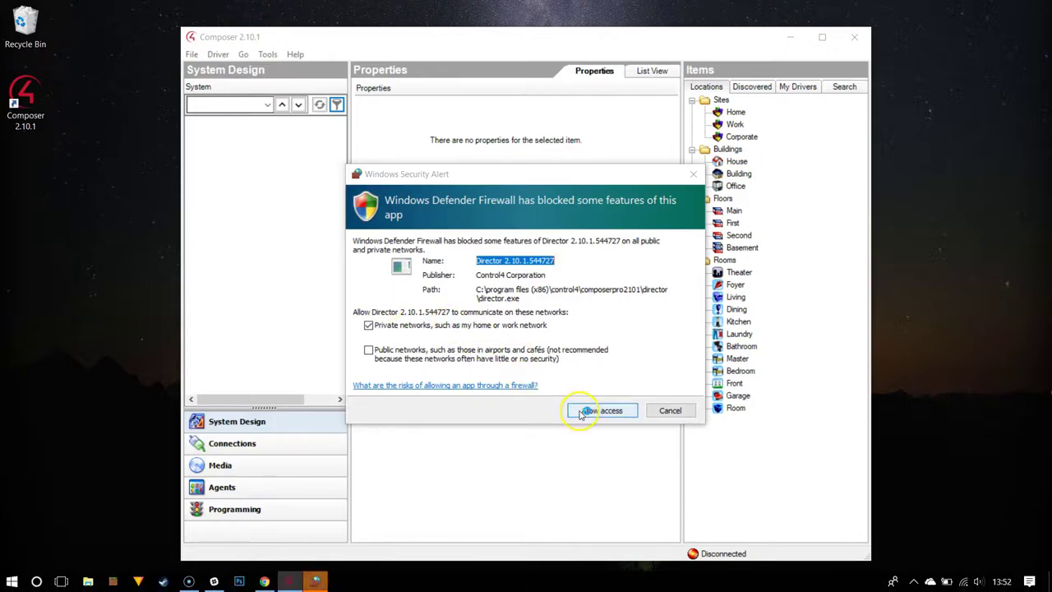
pyautogui.click(595, 413)
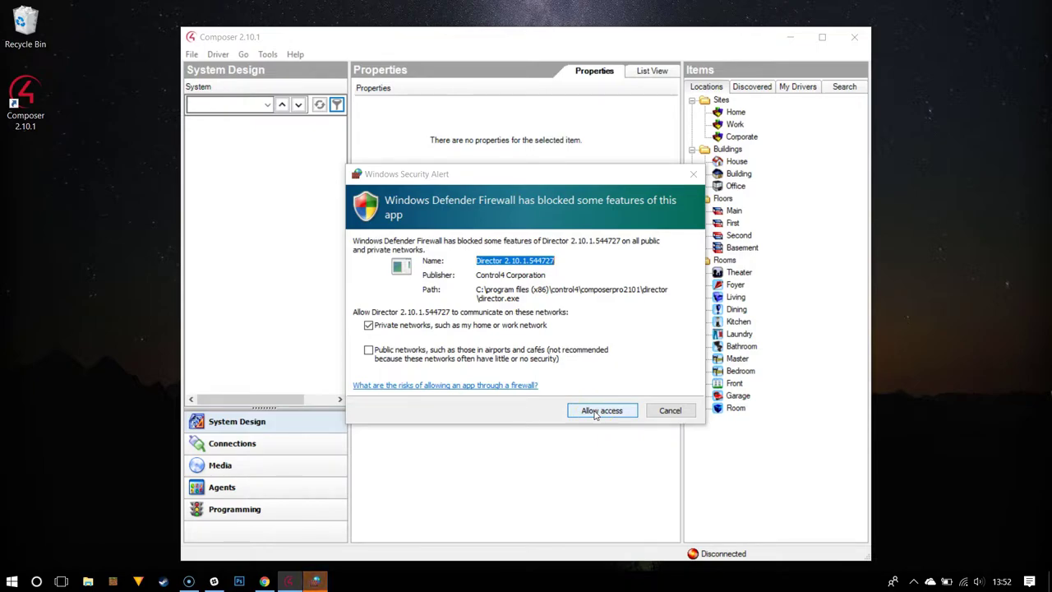
pyautogui.click(595, 413)
pyautogui.click(596, 414)
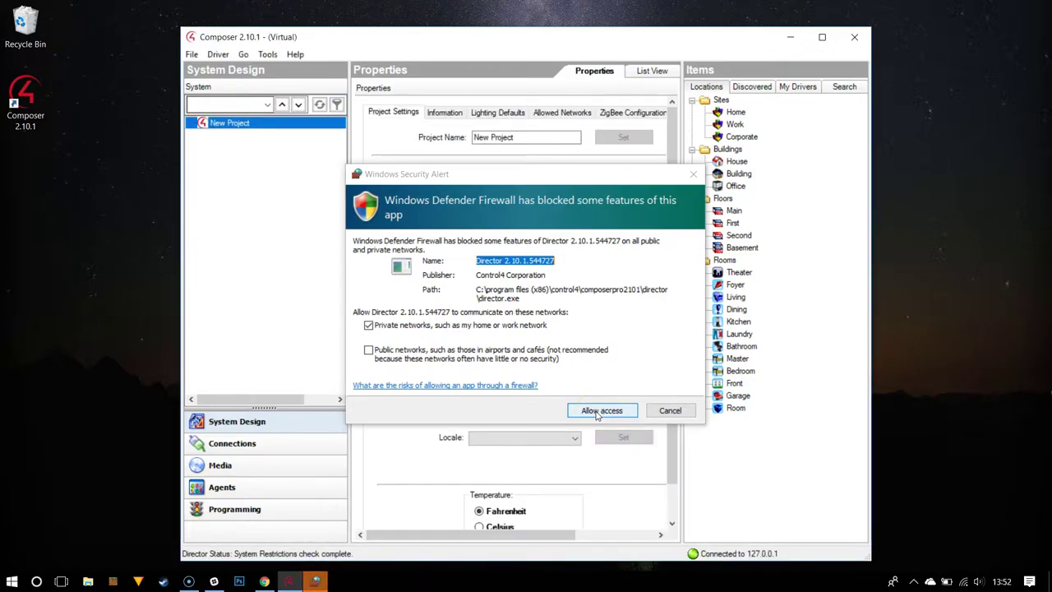
pyautogui.click(596, 413)
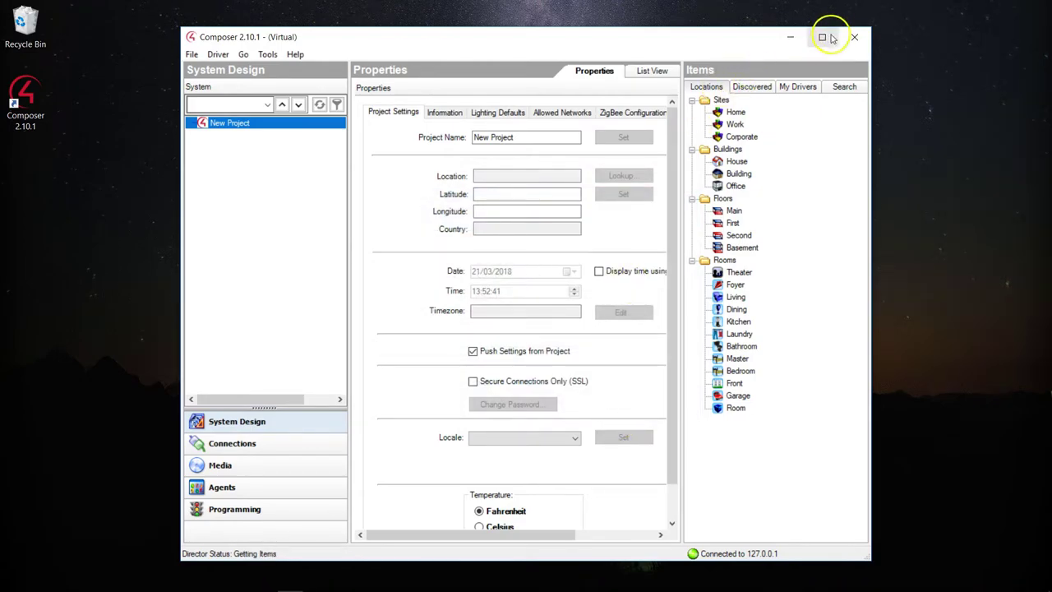
pyautogui.click(831, 38)
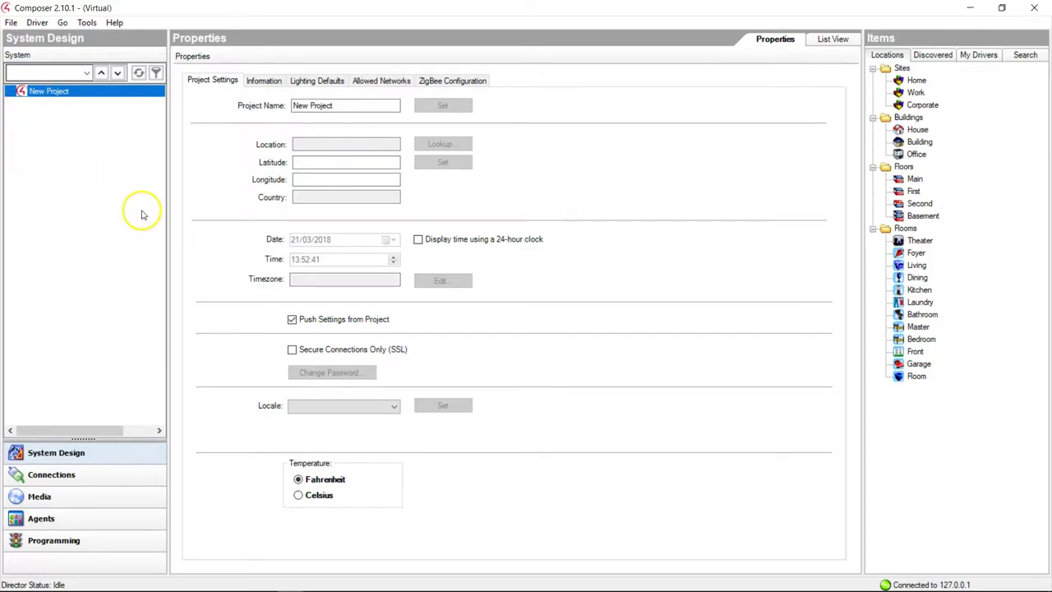
# Rename the project to smartTechGG and apply the new name
pyautogui.click(348, 106)
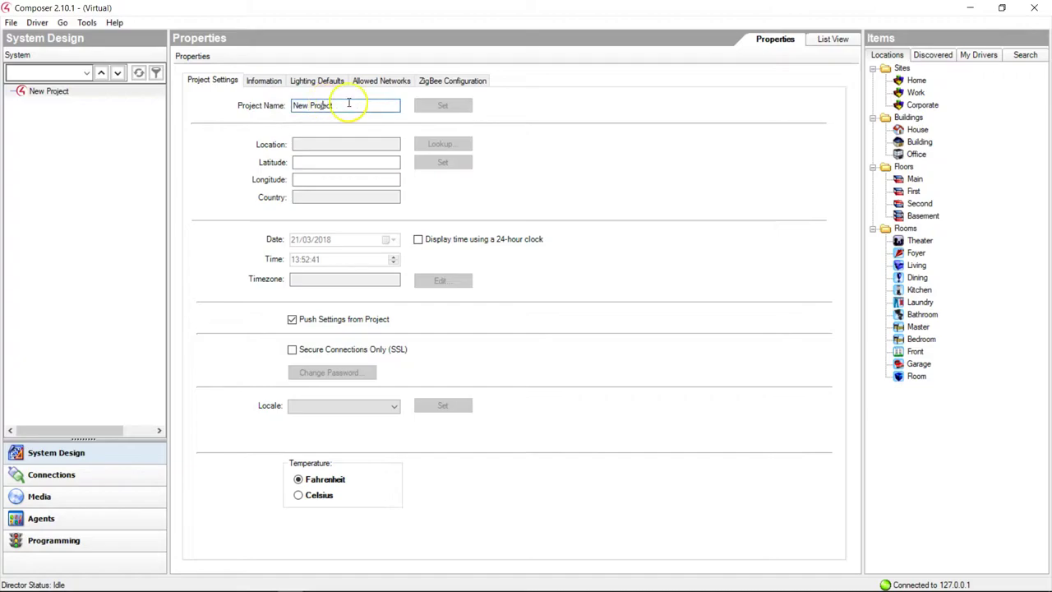
pyautogui.moveTo(347, 105); pyautogui.dragTo(297, 113)
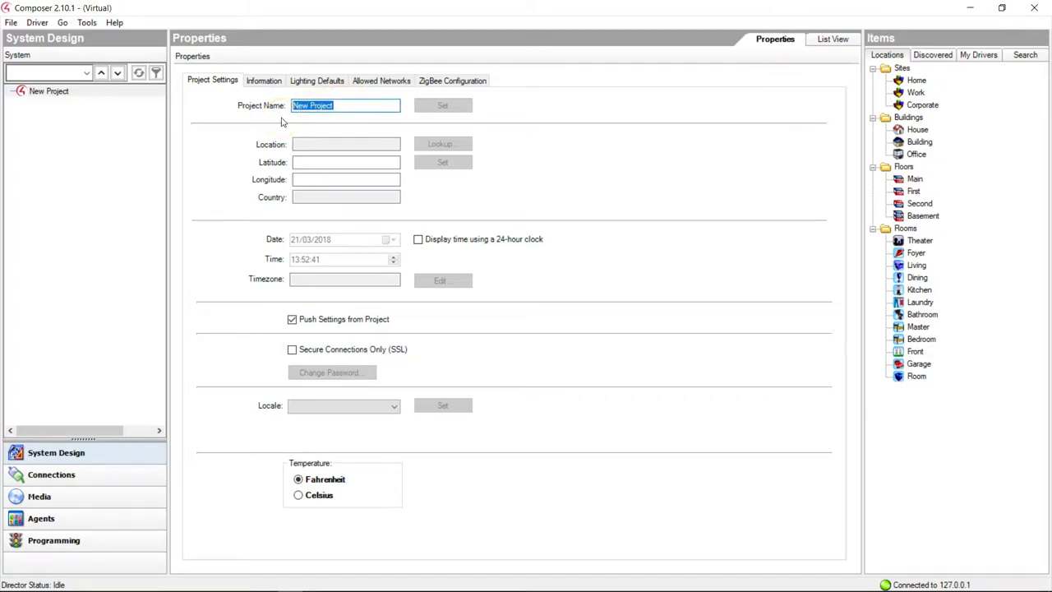
pyautogui.write('Smartt')
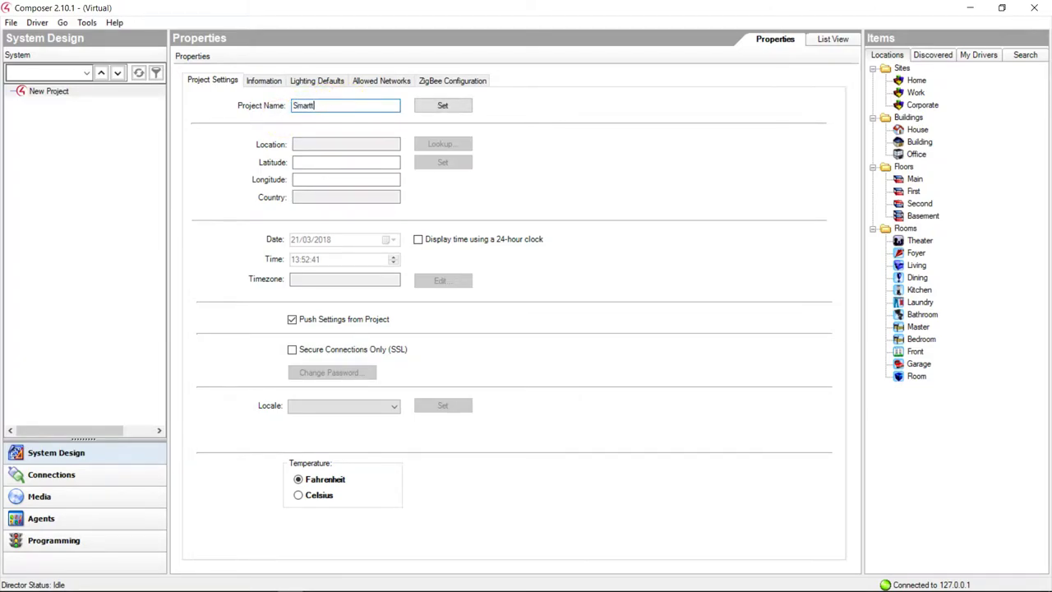
pyautogui.write('ec')
pyautogui.press('BackSpace')
pyautogui.press('BackSpace')
pyautogui.press('BackSpace')
pyautogui.press('BackSpace')
pyautogui.press('BackSpace')
pyautogui.press('BackSpace')
pyautogui.press('BackSpace')
pyautogui.press('BackSpace')
pyautogui.write('smartTechGG')
pyautogui.click(427, 112)
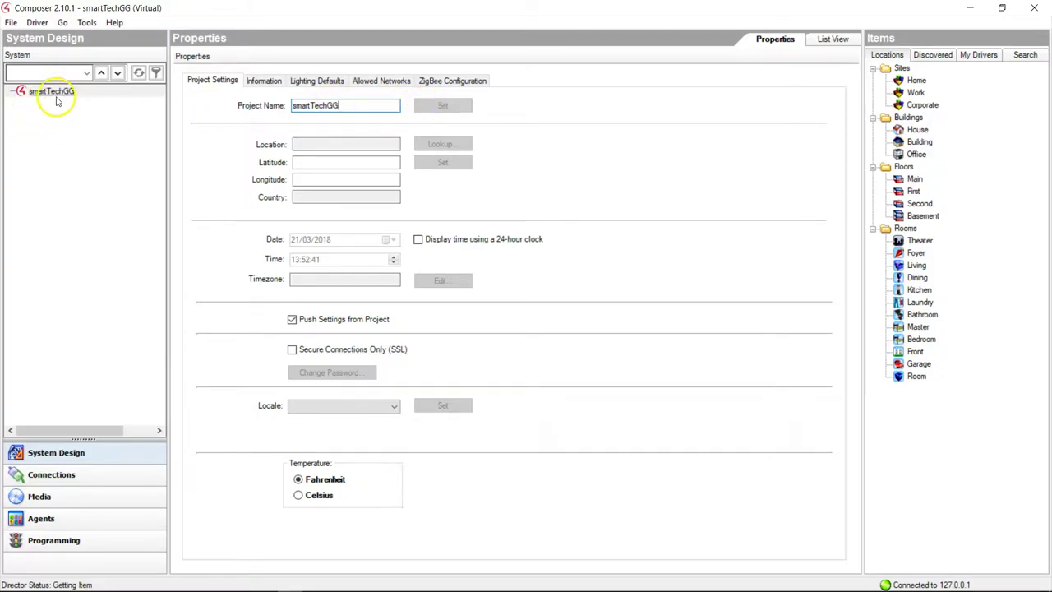
# Set the project's temperature unit to Celsius
pyautogui.click(350, 161)
pyautogui.click(348, 198)
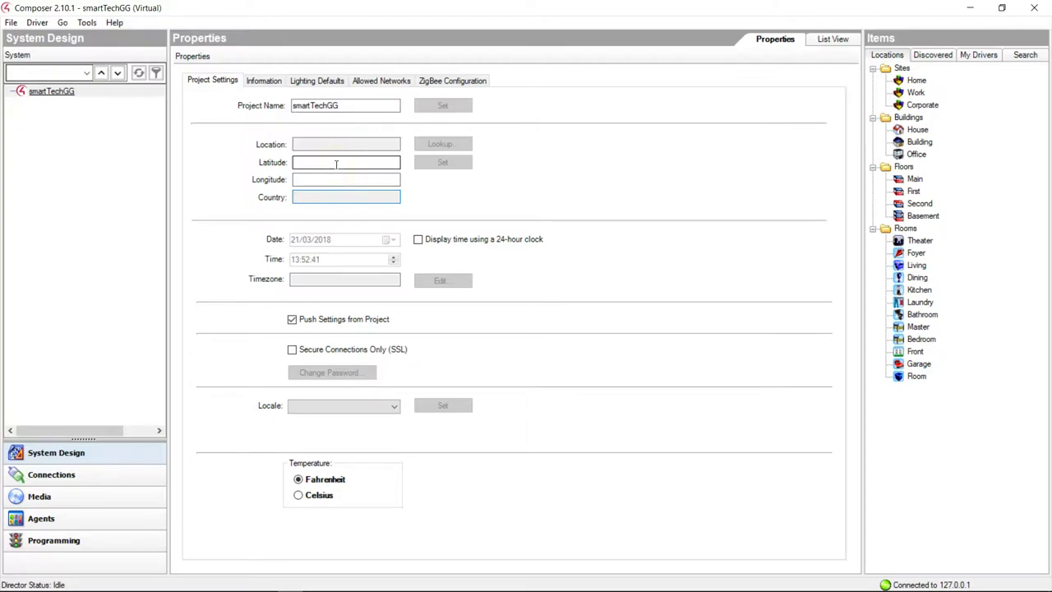
pyautogui.click(319, 164)
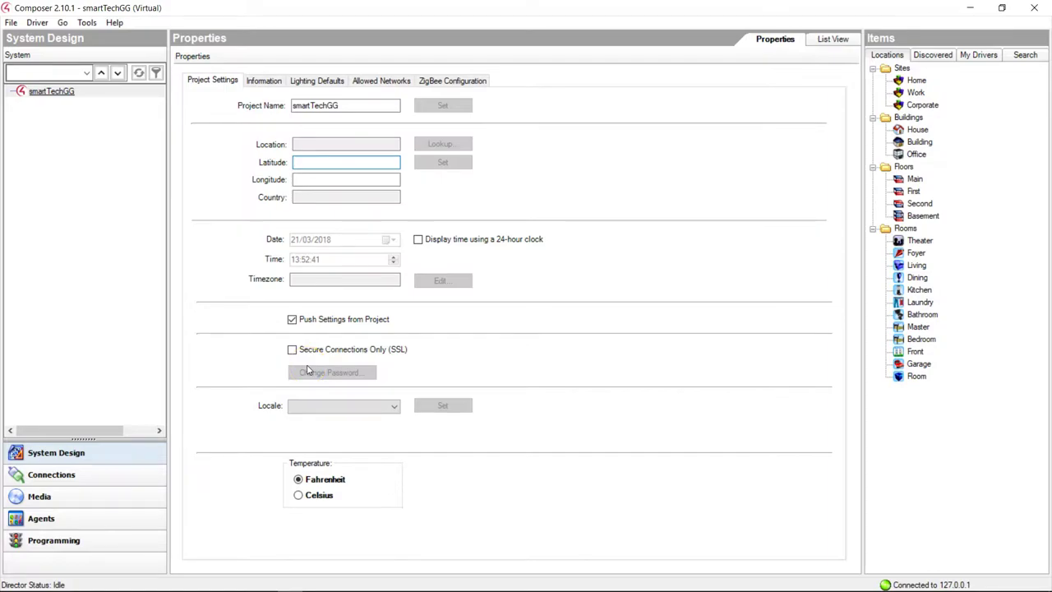
pyautogui.click(300, 496)
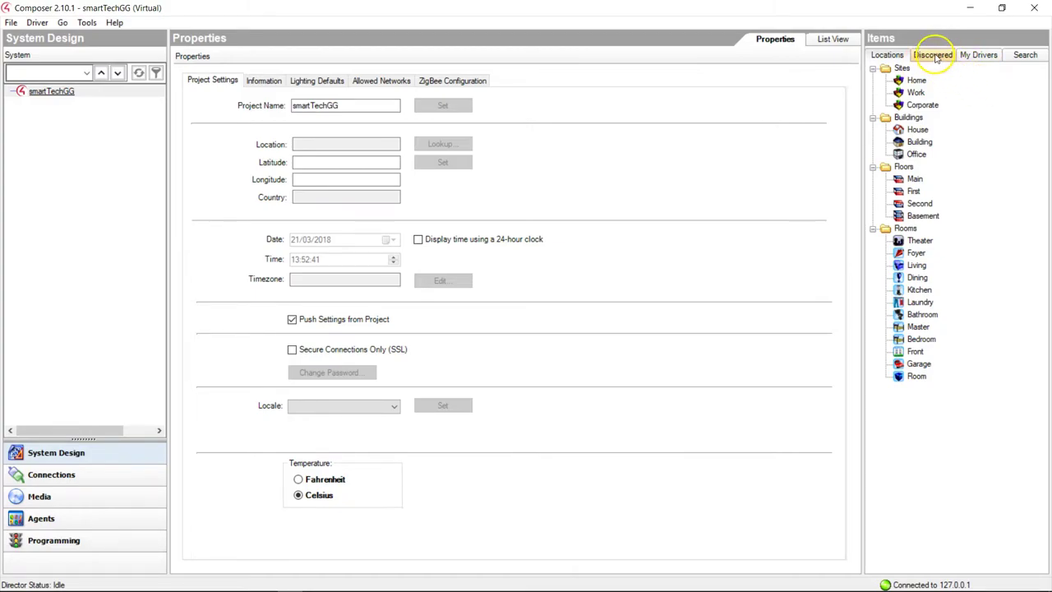
# Look over the discovered devices and driver search, widen the Items pane, and return to the available locations
pyautogui.click(934, 55)
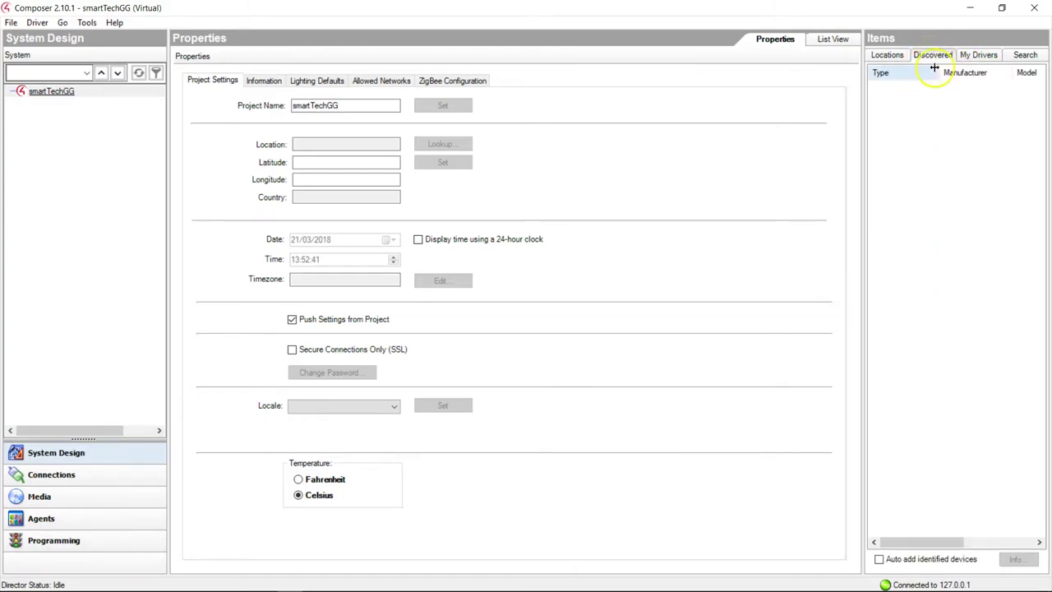
pyautogui.click(887, 55)
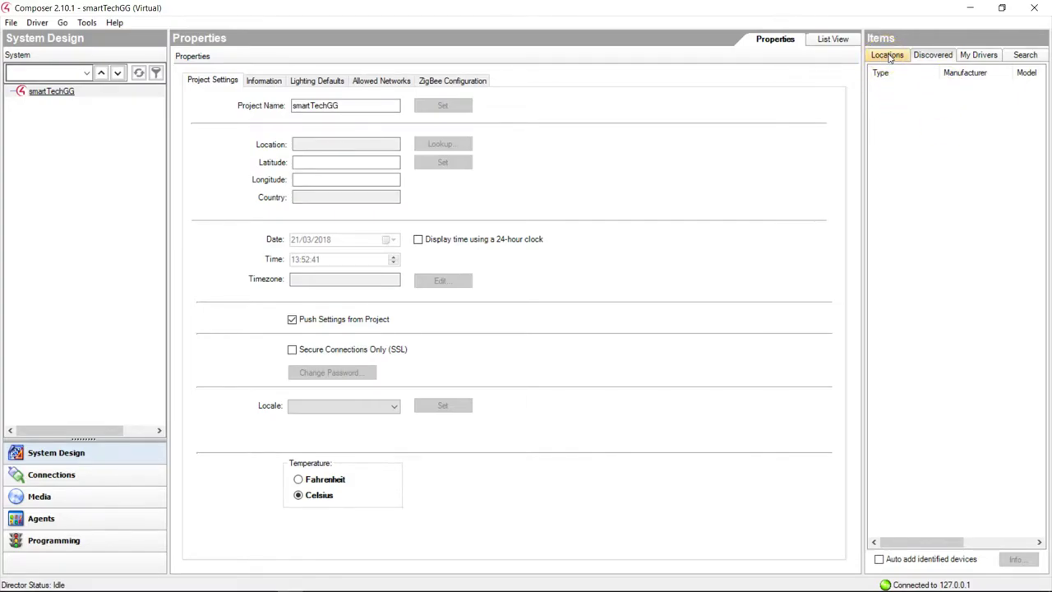
pyautogui.click(978, 57)
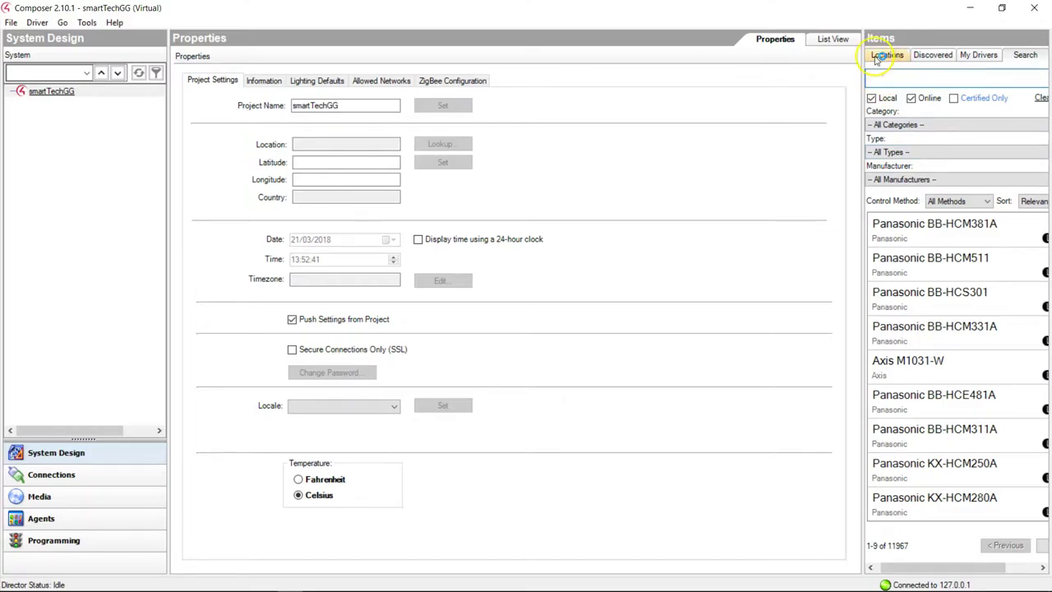
pyautogui.moveTo(865, 88); pyautogui.dragTo(826, 90)
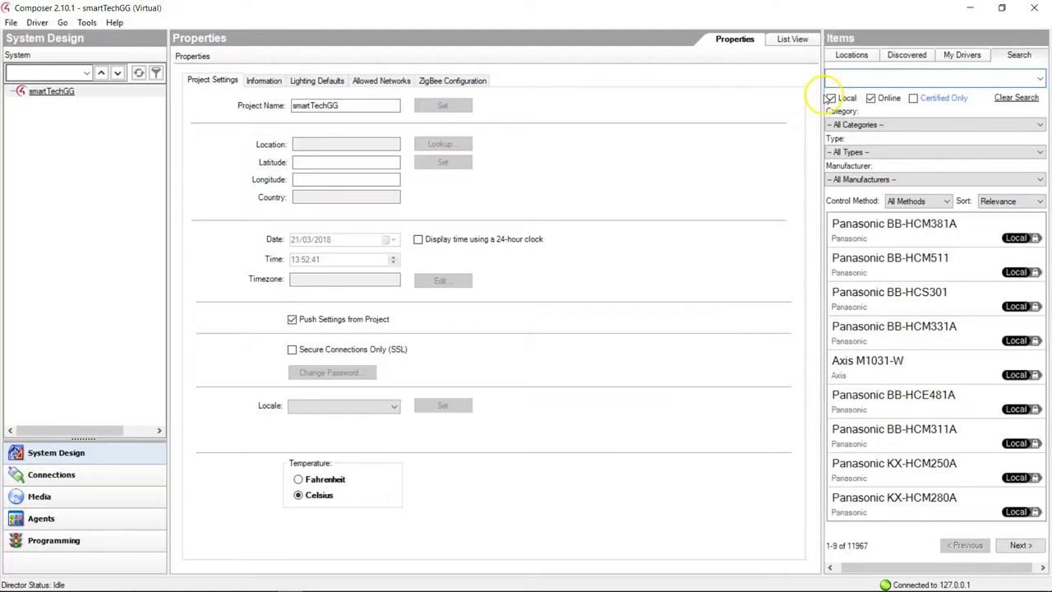
pyautogui.click(839, 54)
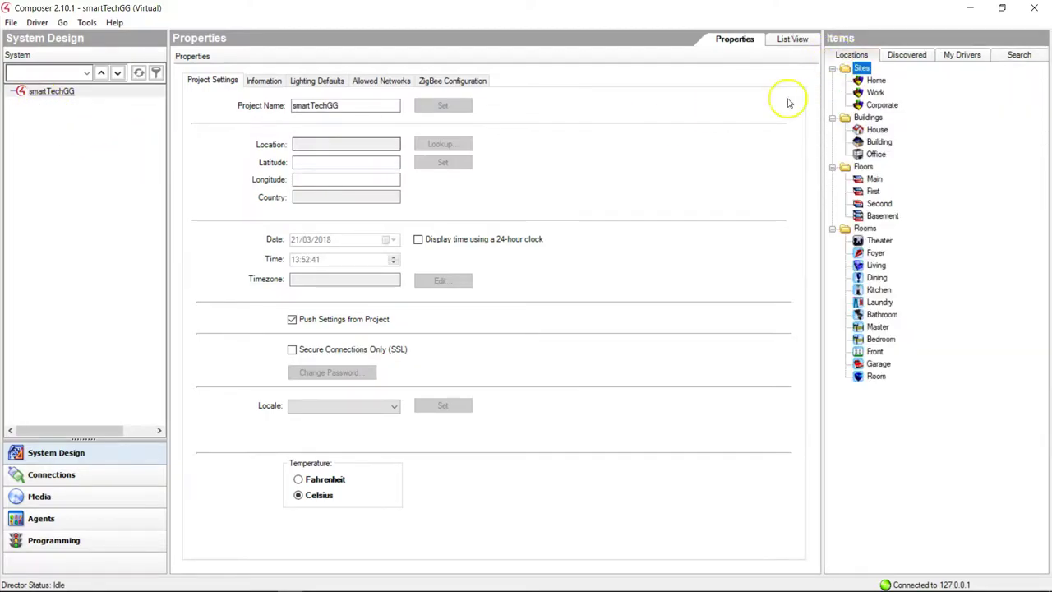
# Build the location hierarchy under the project: Home site, House building, Main floor and Living room
pyautogui.click(877, 81)
pyautogui.doubleClick(876, 81)
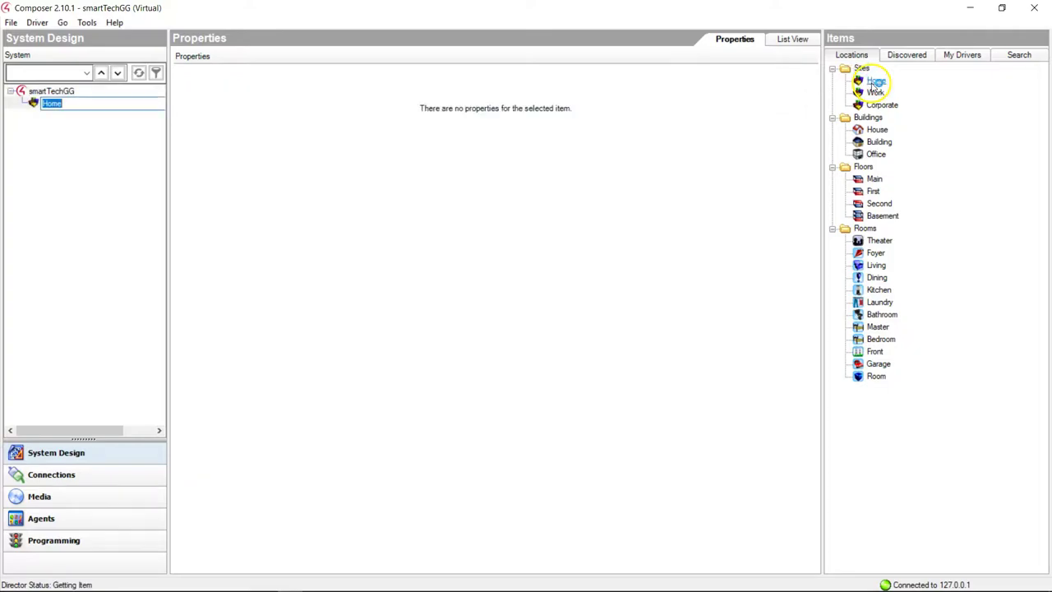
pyautogui.doubleClick(873, 180)
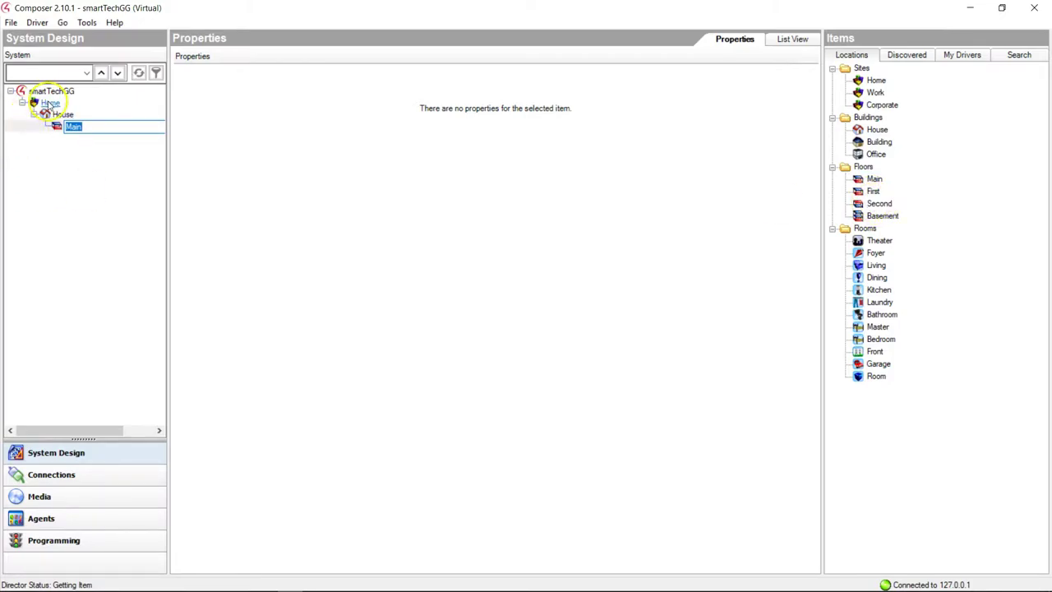
pyautogui.doubleClick(876, 265)
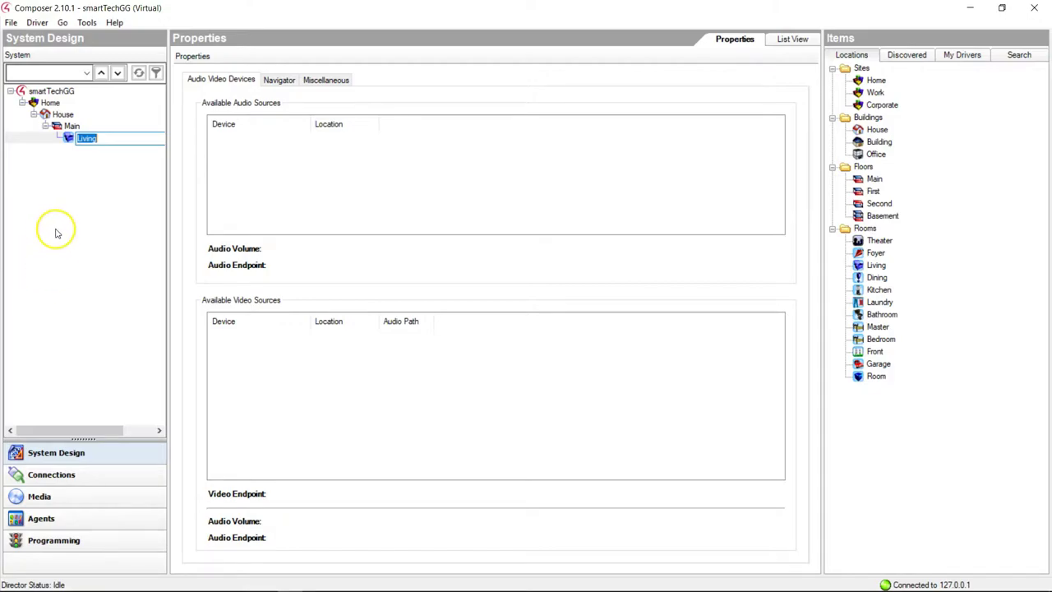
pyautogui.click(99, 176)
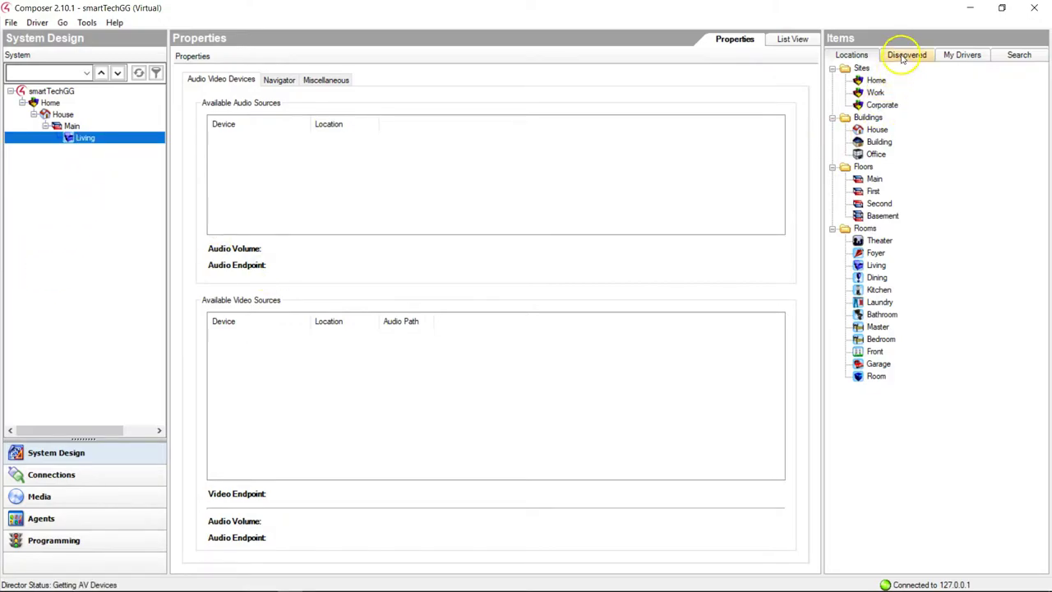
# Add a Control4 CA-1 controller to the Living room, keeping its default name
pyautogui.click(953, 56)
pyautogui.moveTo(1041, 334); pyautogui.dragTo(1039, 136)
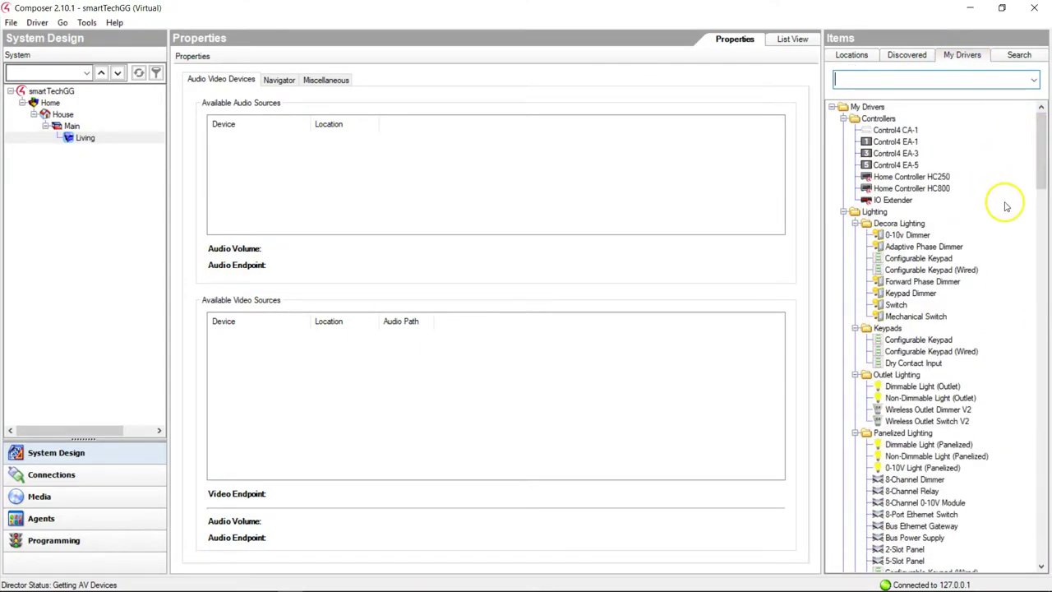
pyautogui.click(896, 132)
pyautogui.doubleClick(897, 132)
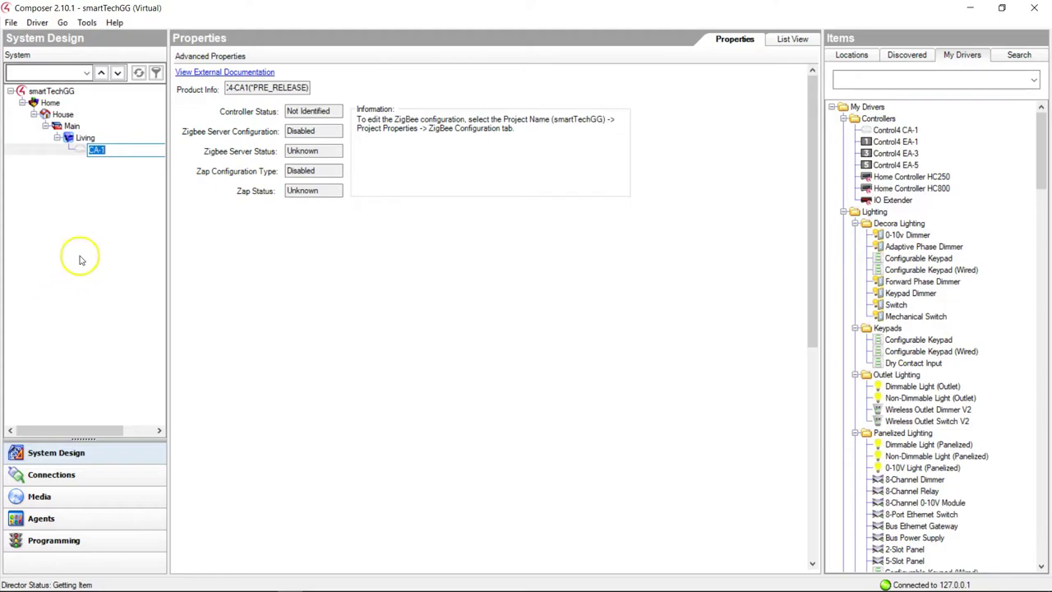
pyautogui.click(105, 179)
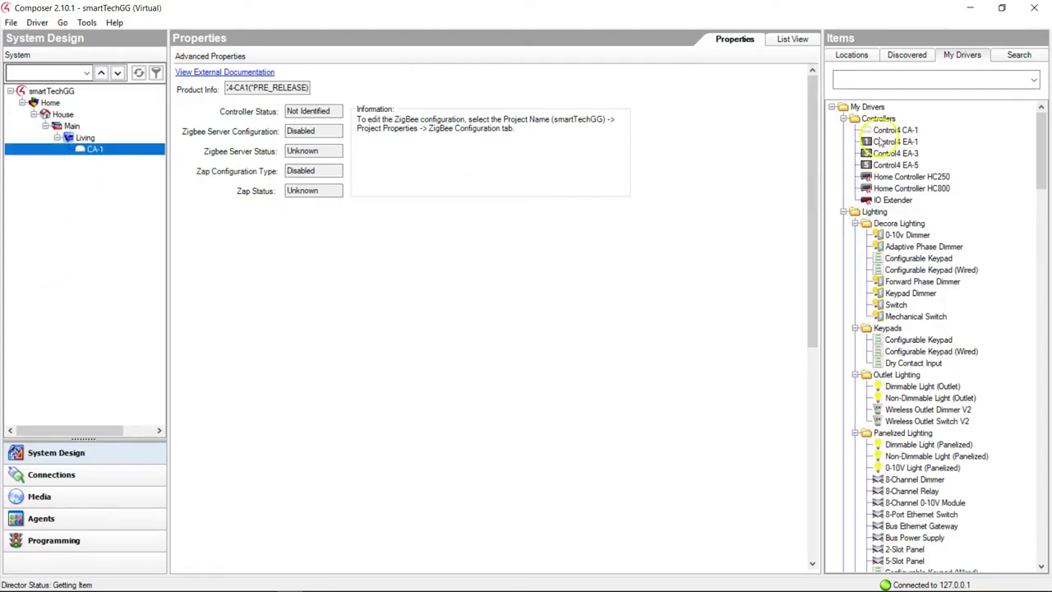
# Add a Control4 EA-1 controller and a System Remote Control SR260 to the Living room
pyautogui.doubleClick(896, 142)
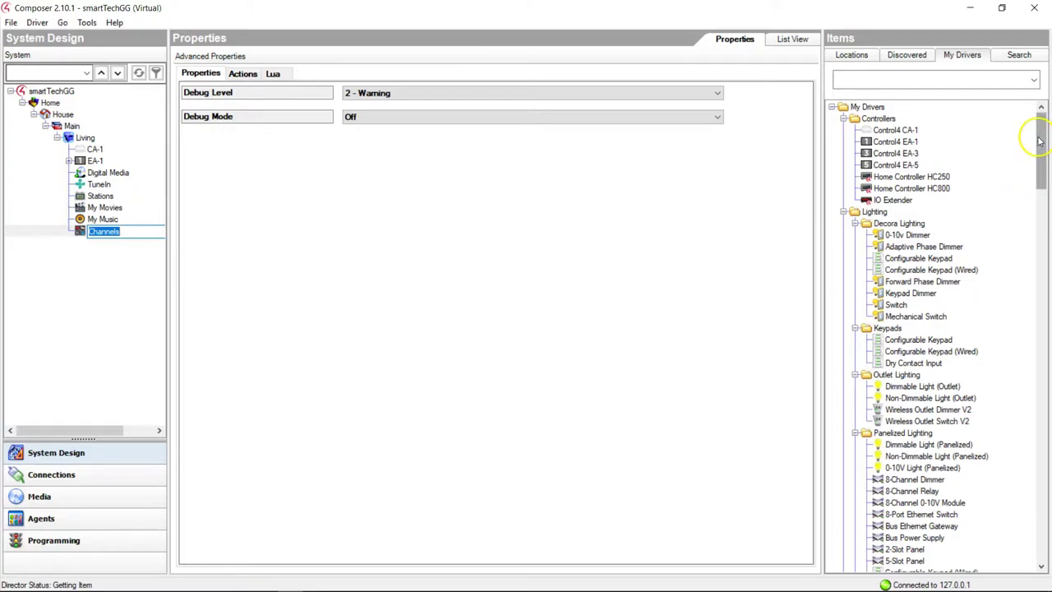
pyautogui.moveTo(1040, 141); pyautogui.dragTo(1044, 189)
pyautogui.doubleClick(922, 340)
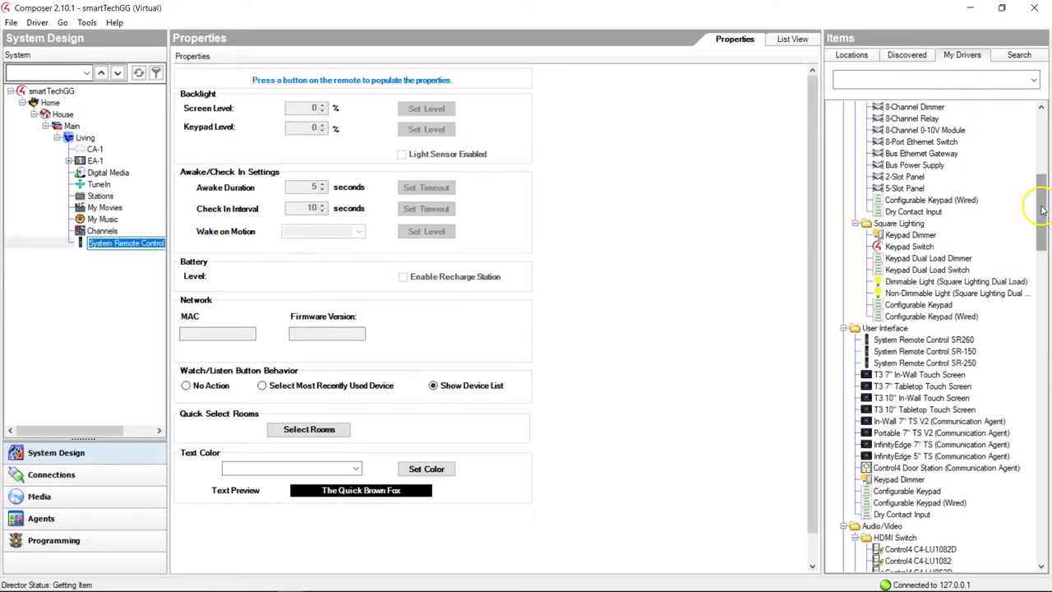
pyautogui.moveTo(1042, 207); pyautogui.dragTo(1044, 263)
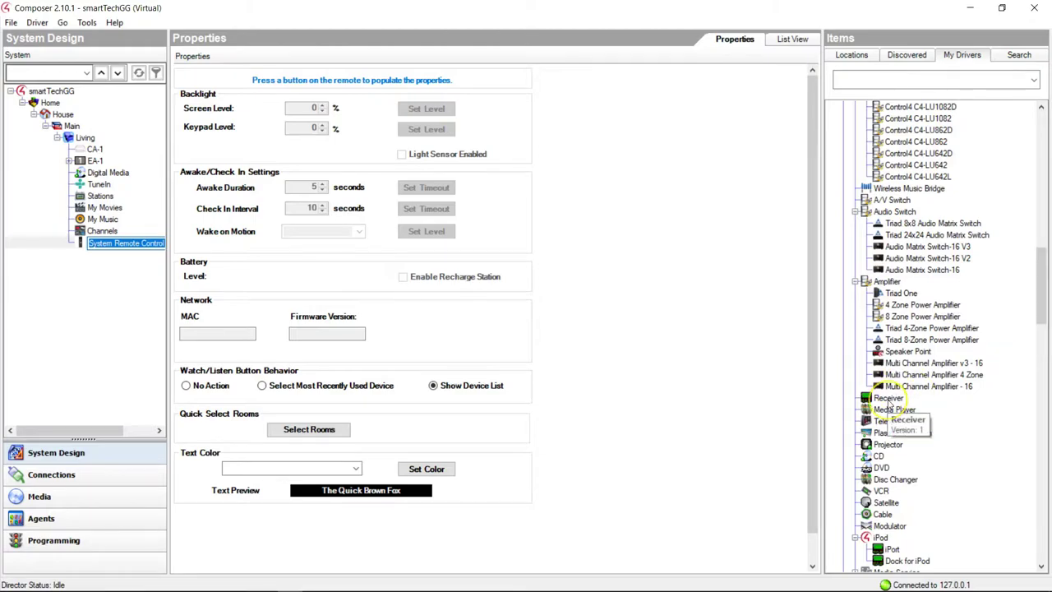
pyautogui.doubleClick(888, 400)
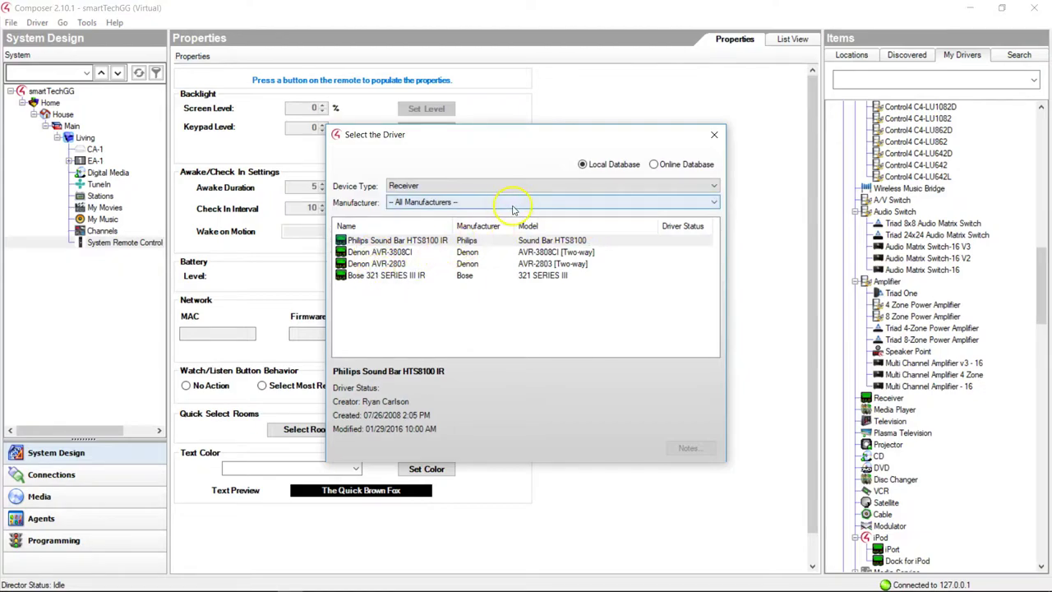
pyautogui.click(715, 135)
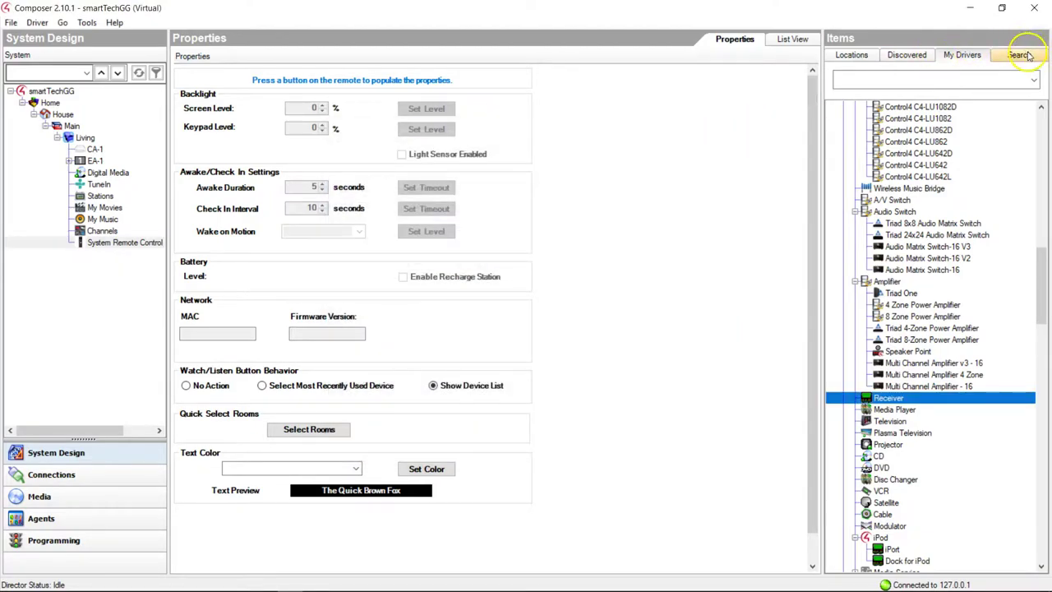
pyautogui.click(1018, 54)
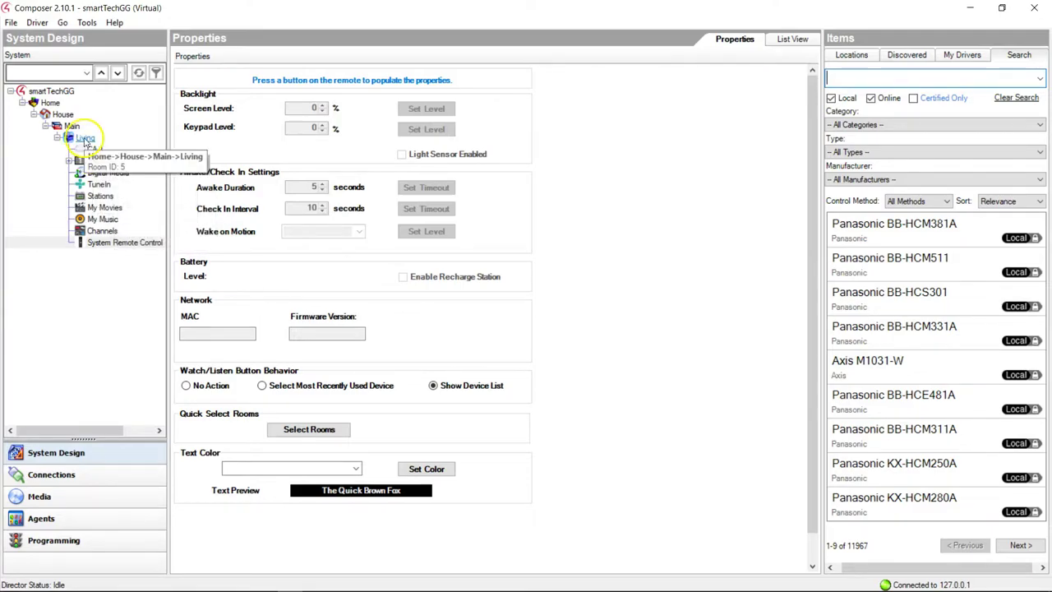
# Add a Laundry room to the Main floor, move the CA-1 controller into it, and select the Living room
pyautogui.click(852, 54)
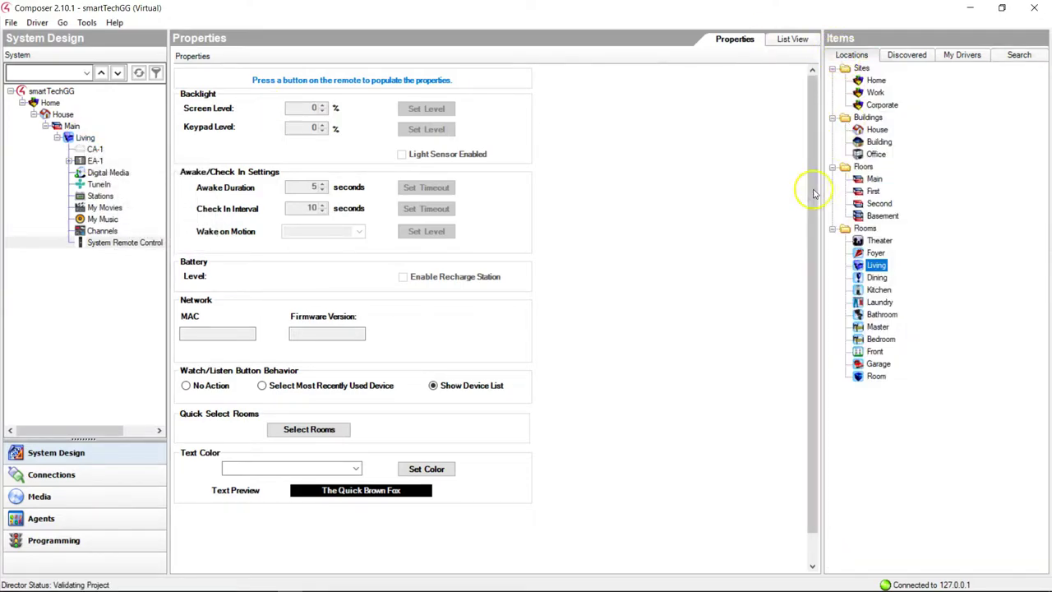
pyautogui.doubleClick(880, 301)
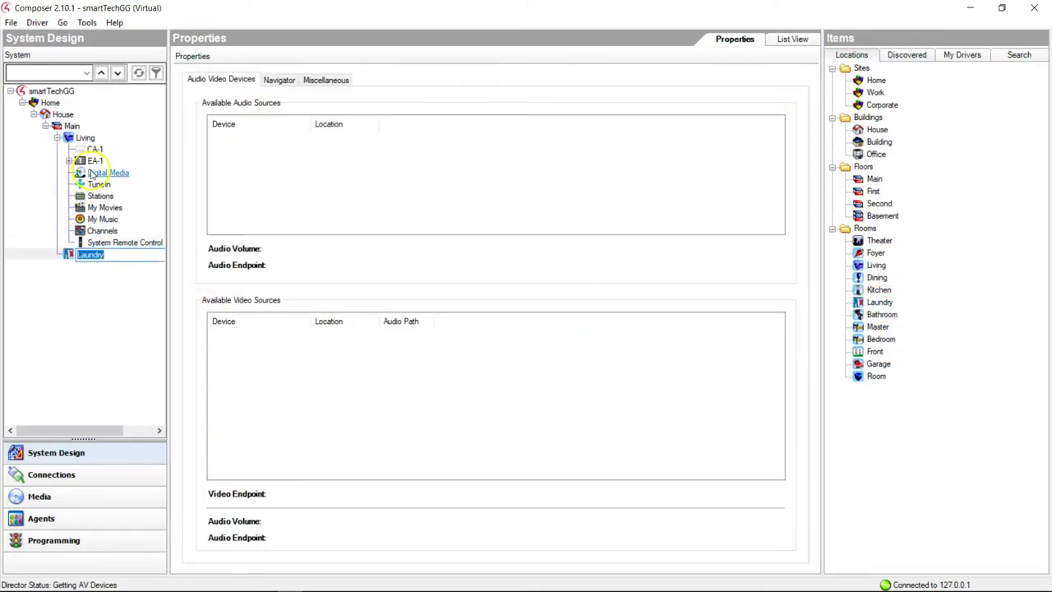
pyautogui.moveTo(94, 149); pyautogui.dragTo(86, 257)
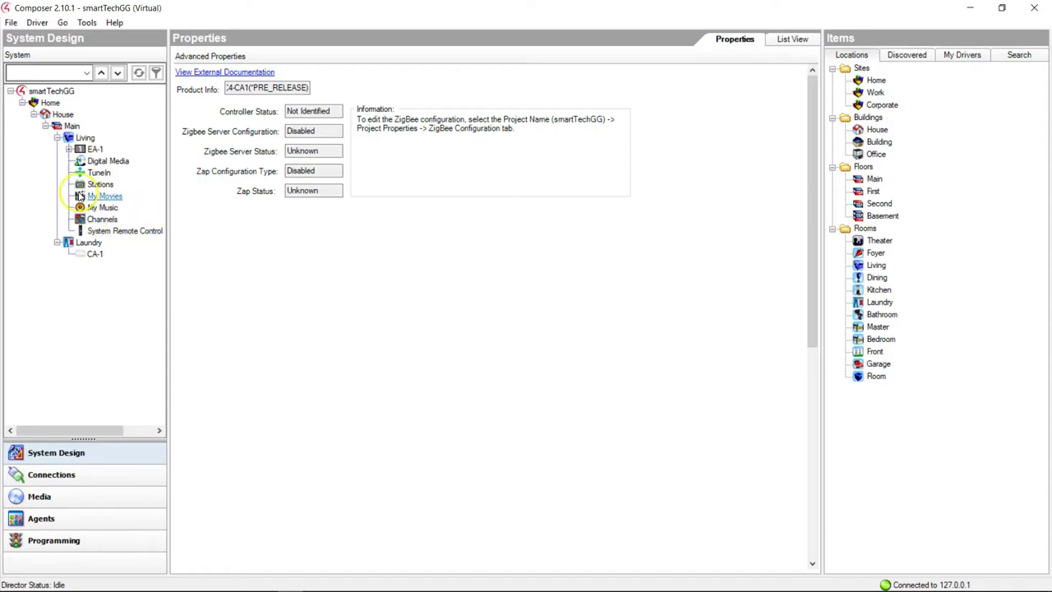
pyautogui.click(82, 137)
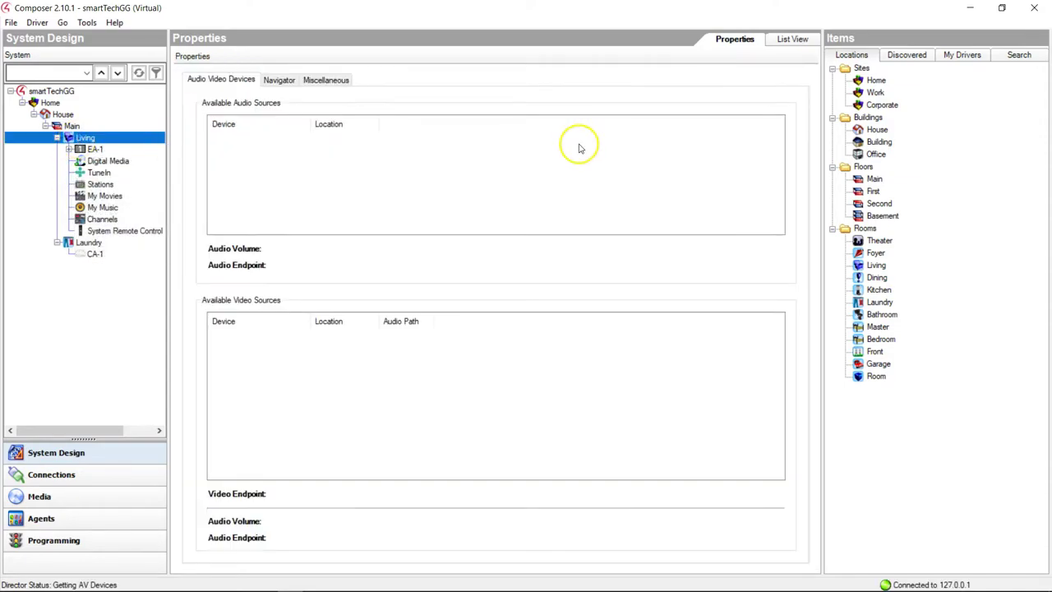
# Search the driver database for denon and browse the first pages of results
pyautogui.click(1019, 55)
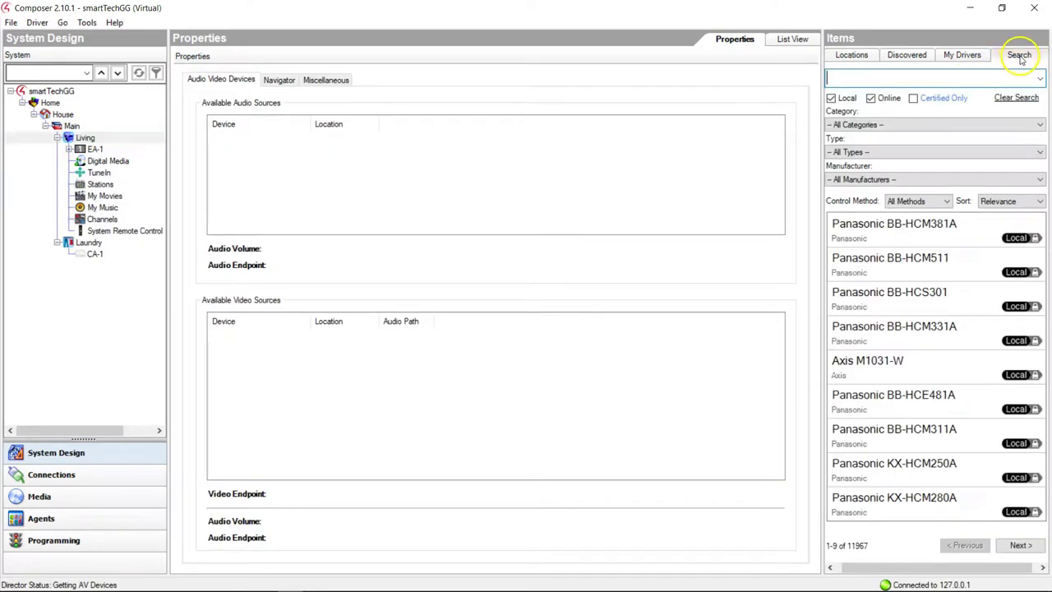
pyautogui.click(838, 82)
pyautogui.write('den')
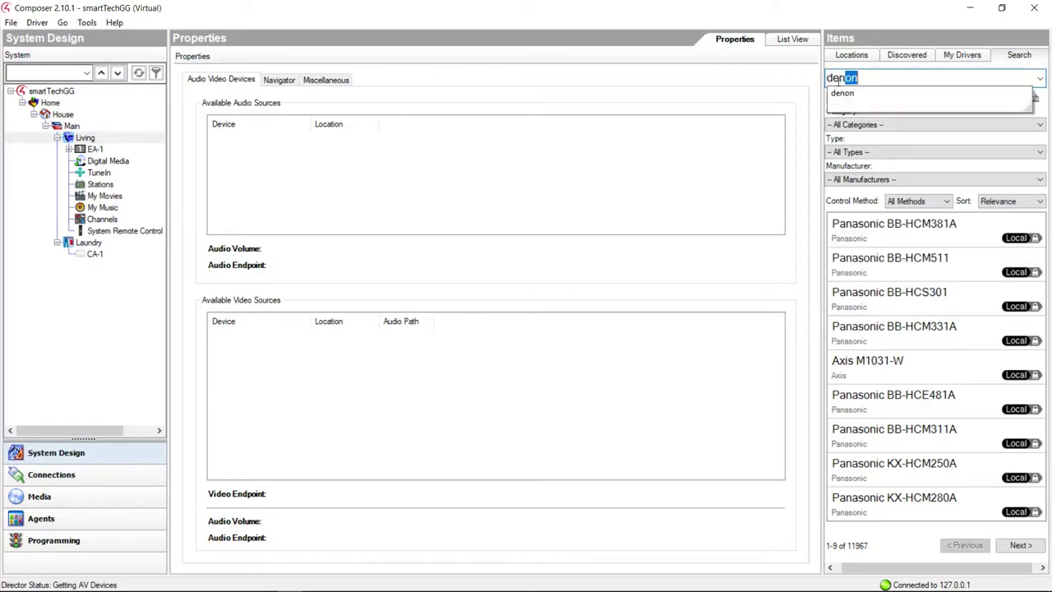
pyautogui.write('on a')
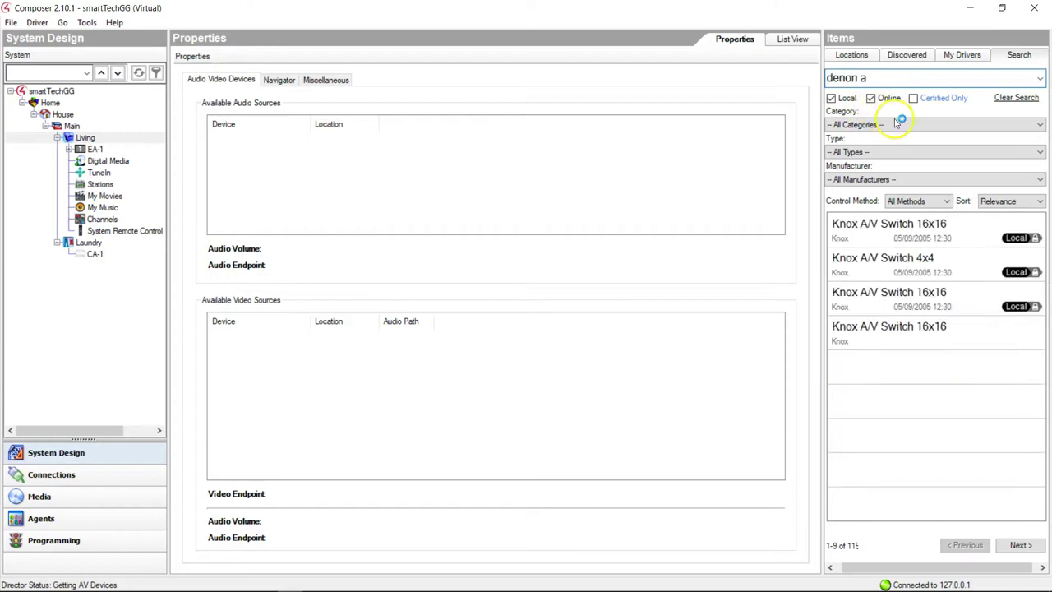
pyautogui.press('BackSpace')
pyautogui.press('BackSpace')
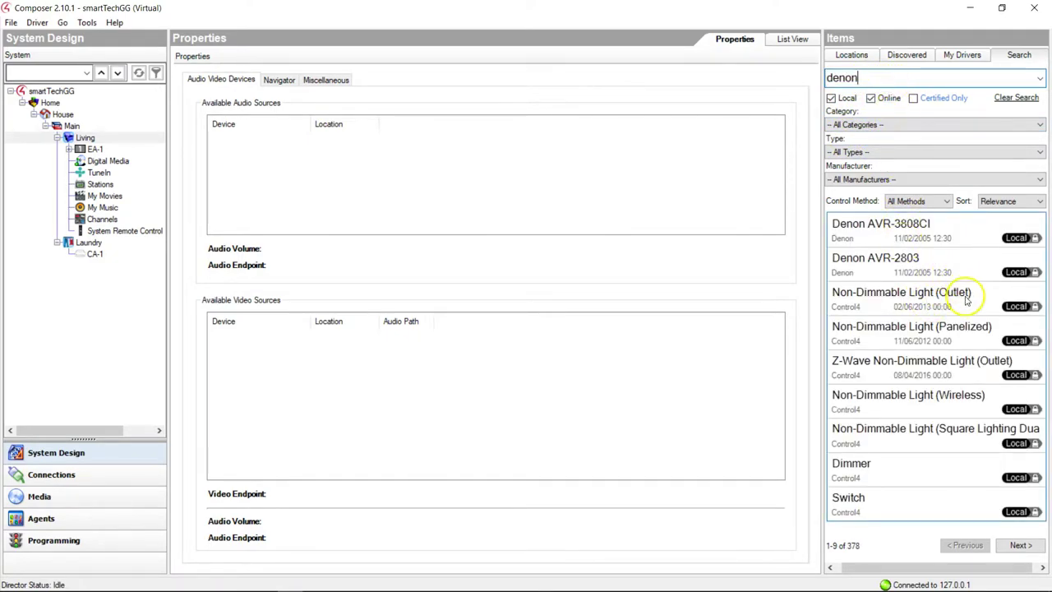
pyautogui.click(1017, 546)
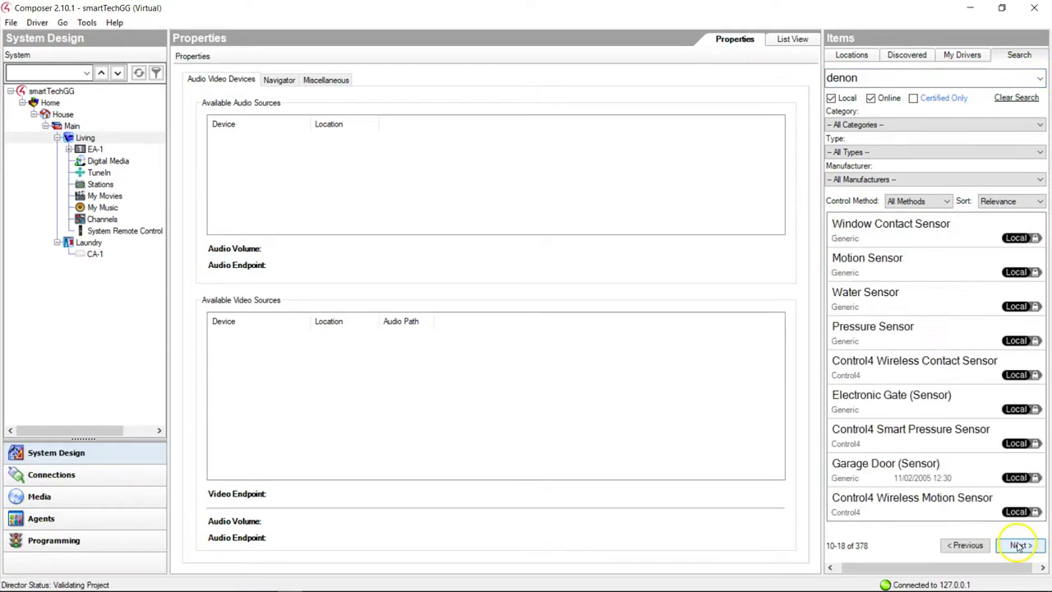
pyautogui.click(1018, 546)
pyautogui.click(969, 546)
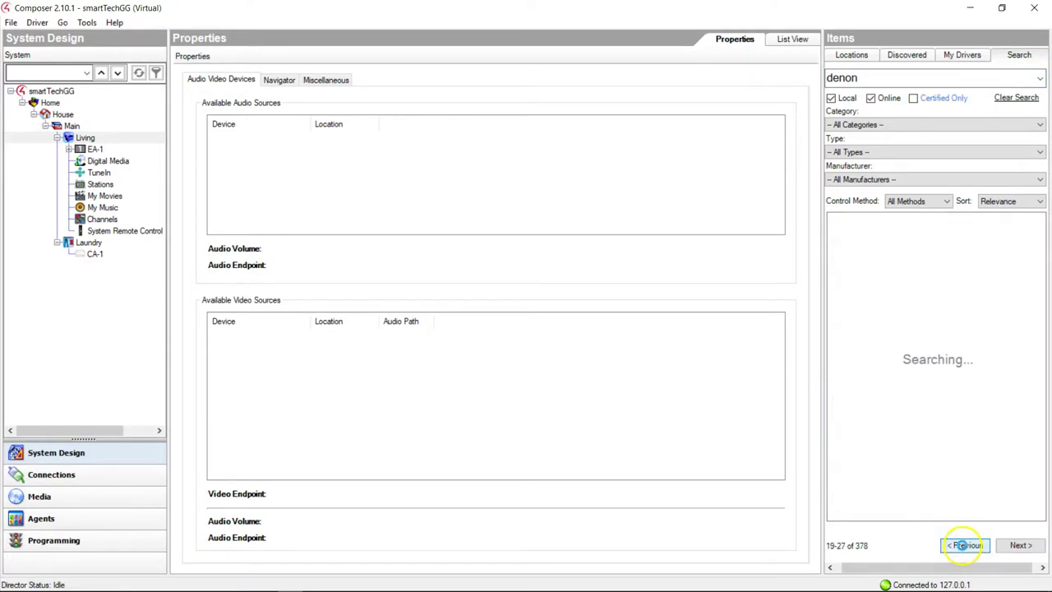
pyautogui.click(968, 546)
# Limit the denon results to the Receiver type and add the Denon AVR-X4100W to the Living room, keeping the default names
pyautogui.click(847, 125)
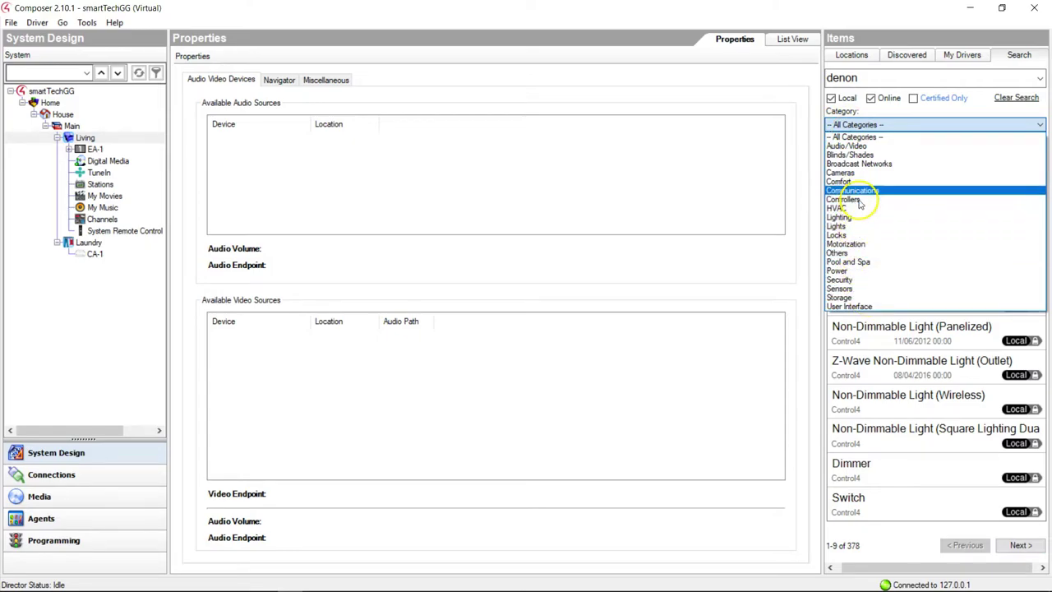
pyautogui.click(870, 136)
pyautogui.click(881, 151)
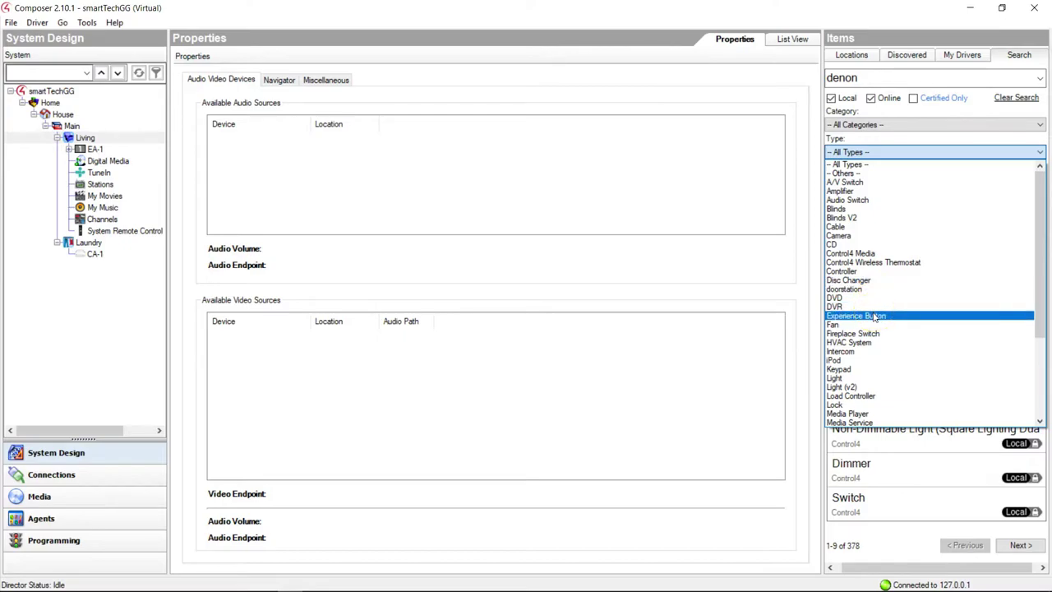
pyautogui.moveTo(1027, 235); pyautogui.dragTo(1038, 351)
pyautogui.click(851, 342)
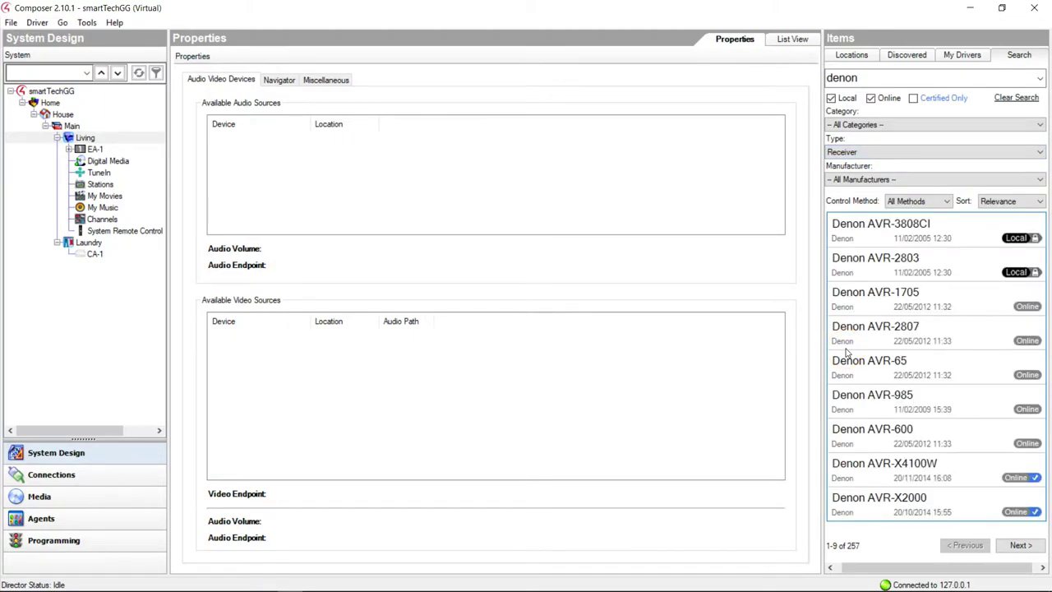
pyautogui.moveTo(846, 361)
pyautogui.moveTo(942, 434)
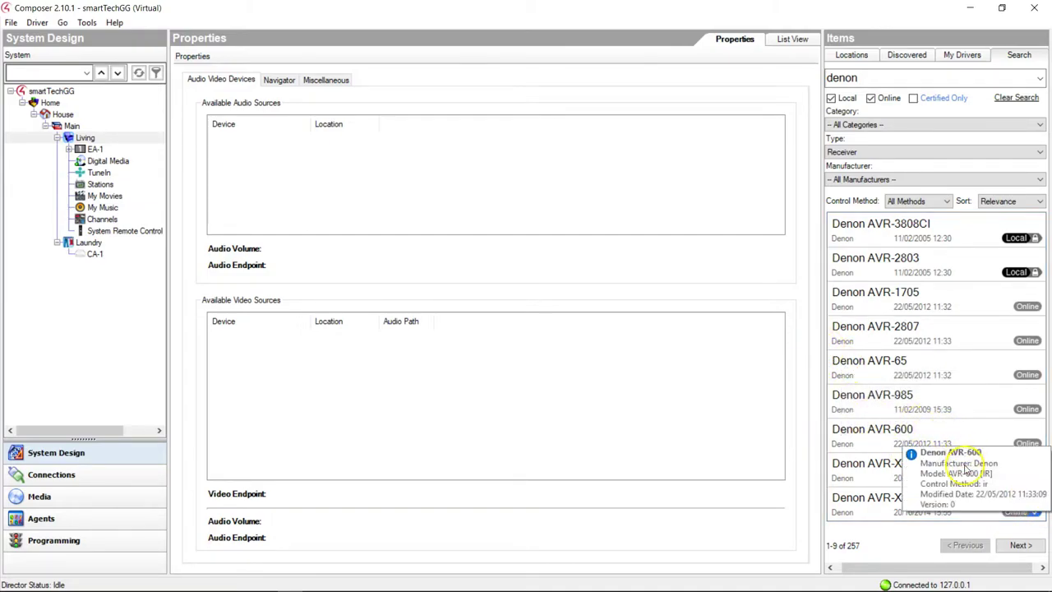
pyautogui.doubleClick(890, 467)
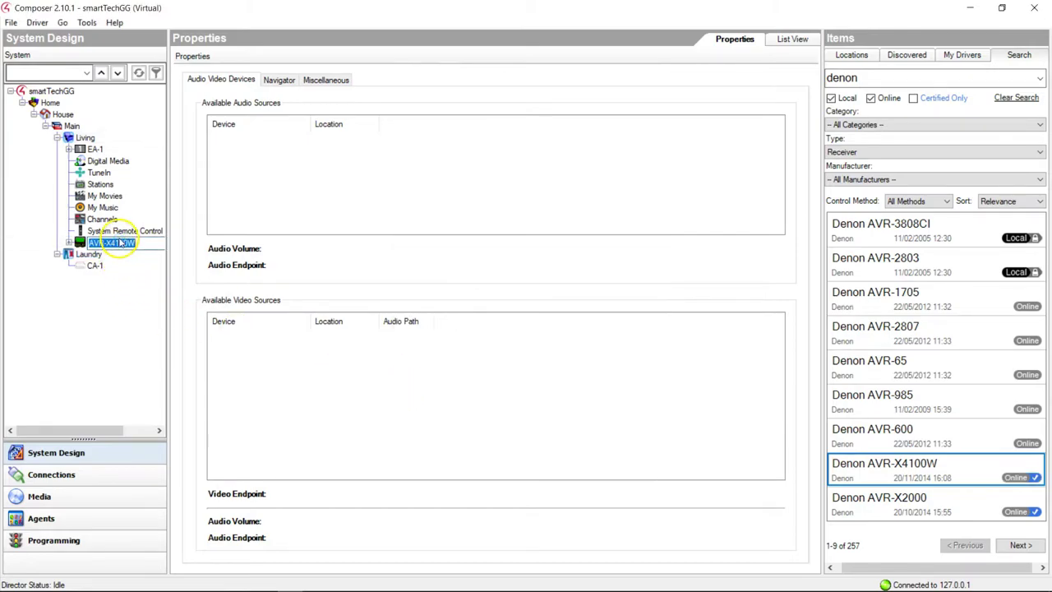
pyautogui.click(140, 268)
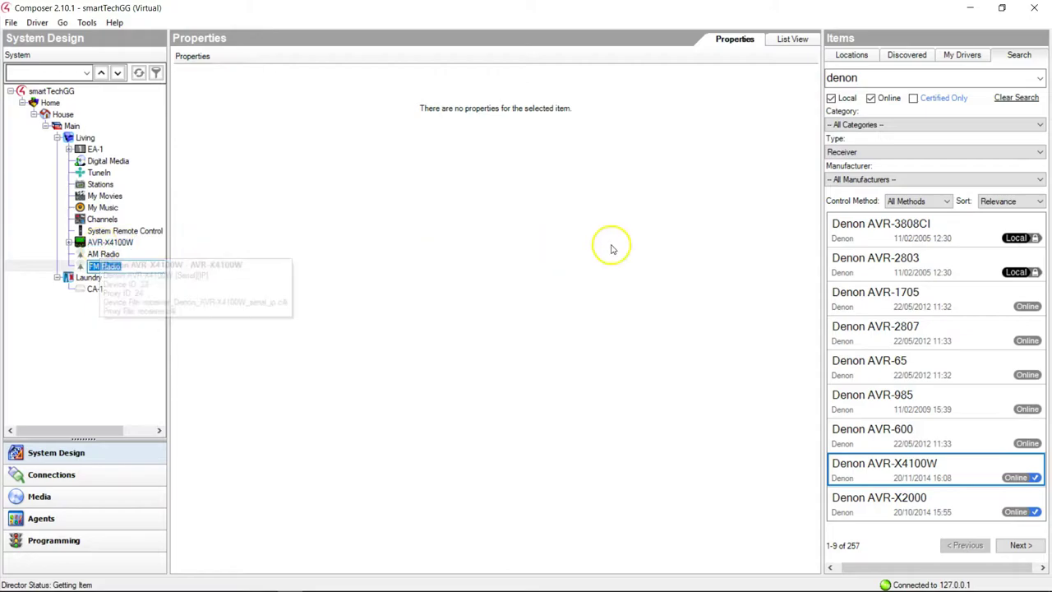
# Replace the denon receiver search with a search for sony drivers of the Television type
pyautogui.click(872, 79)
pyautogui.click(880, 154)
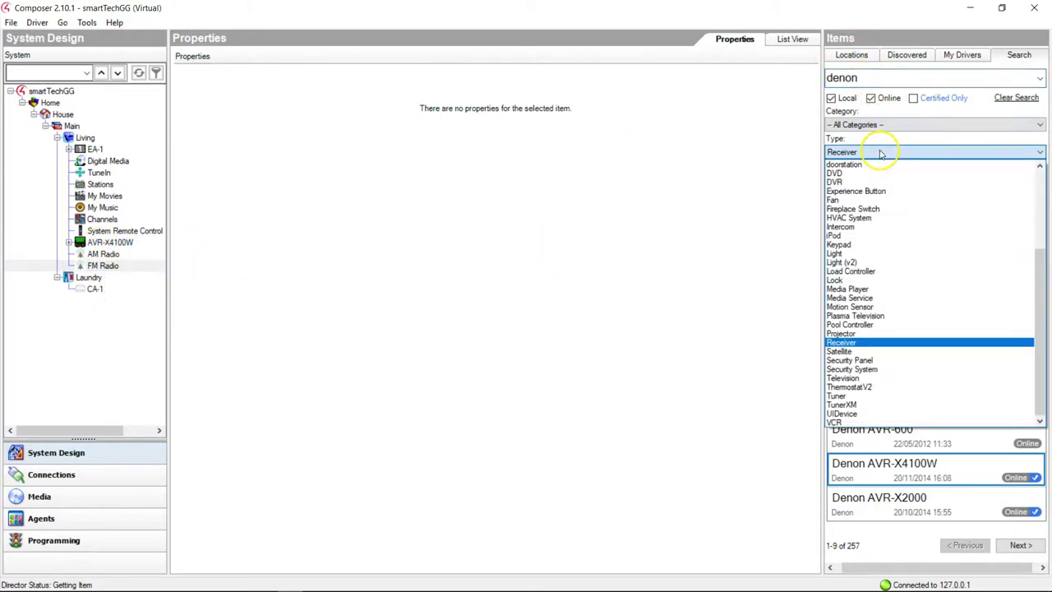
pyautogui.click(873, 77)
pyautogui.press('BackSpace')
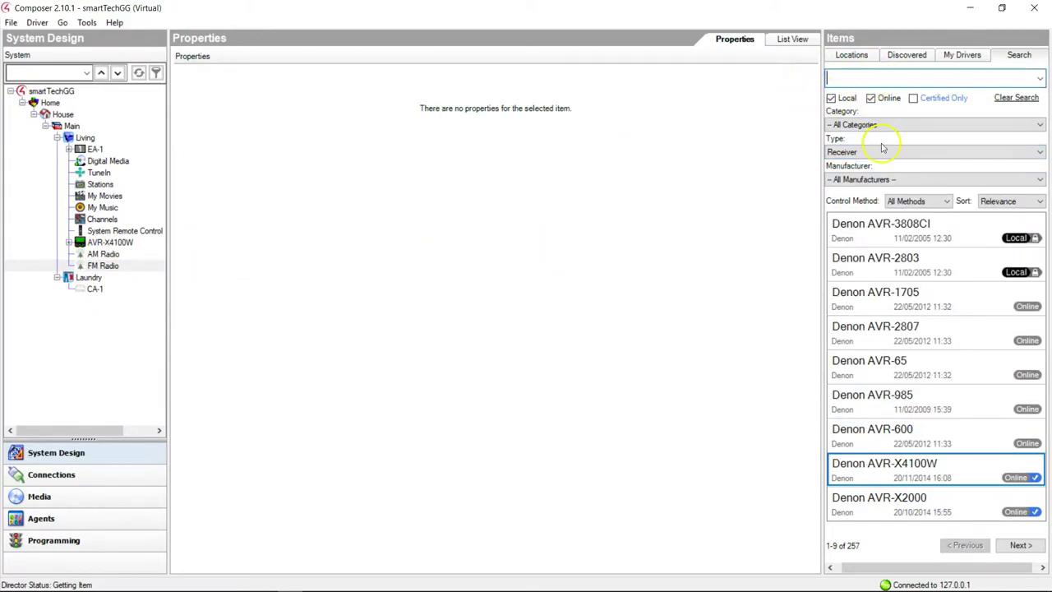
pyautogui.click(921, 152)
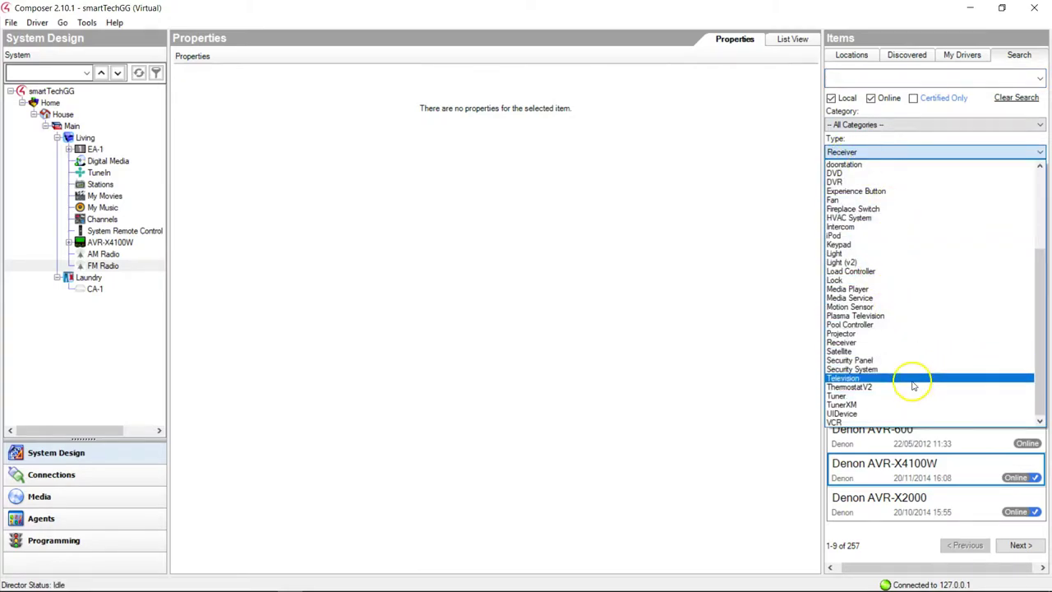
pyautogui.click(912, 379)
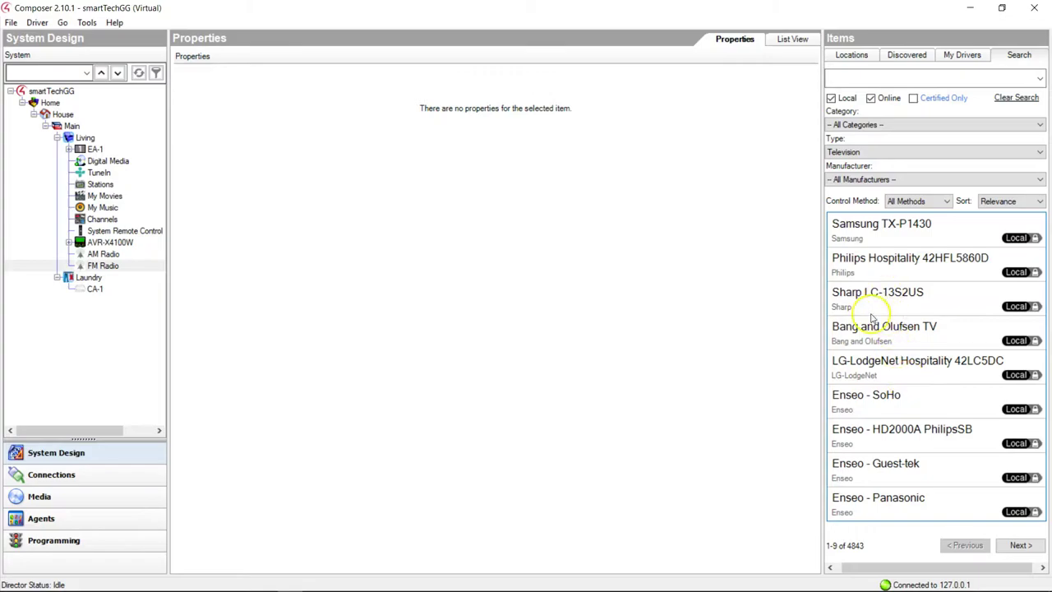
pyautogui.click(850, 80)
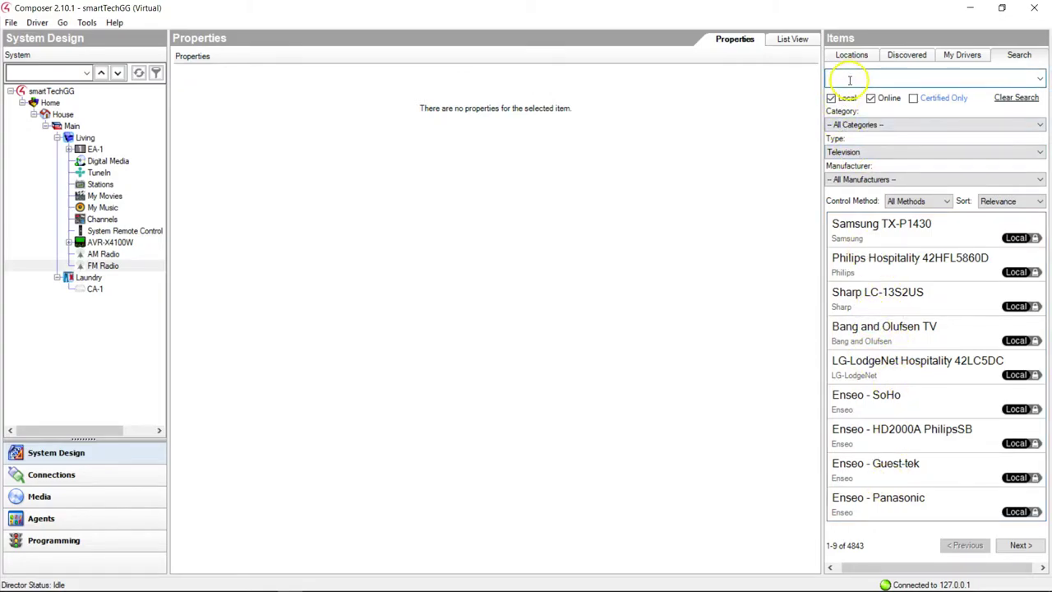
pyautogui.write('sony')
pyautogui.press('Return')
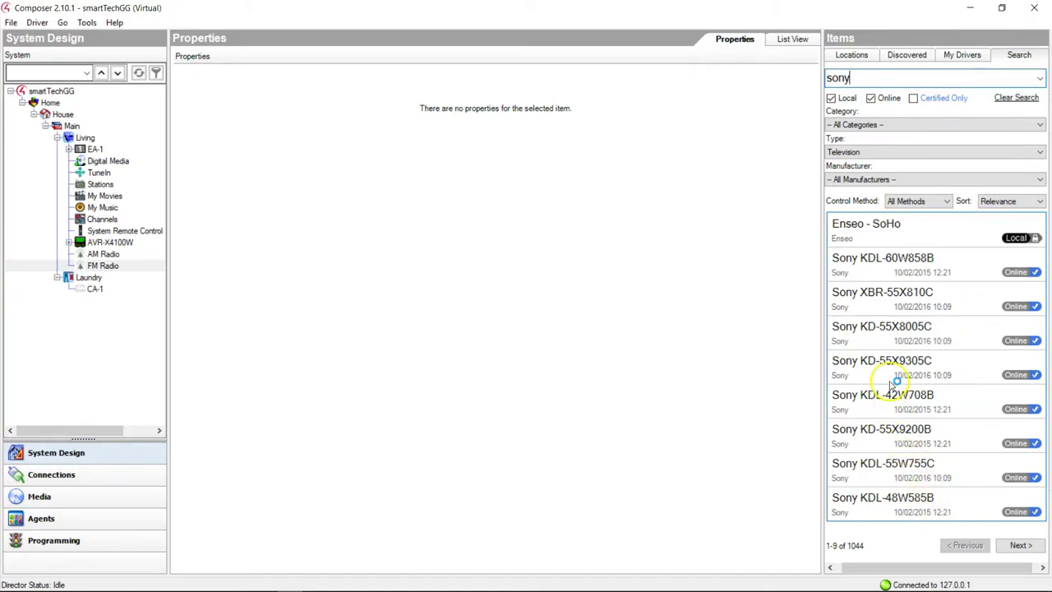
# Sort the Sony television results by Modified Old->New and browse through their pages
pyautogui.click(1019, 545)
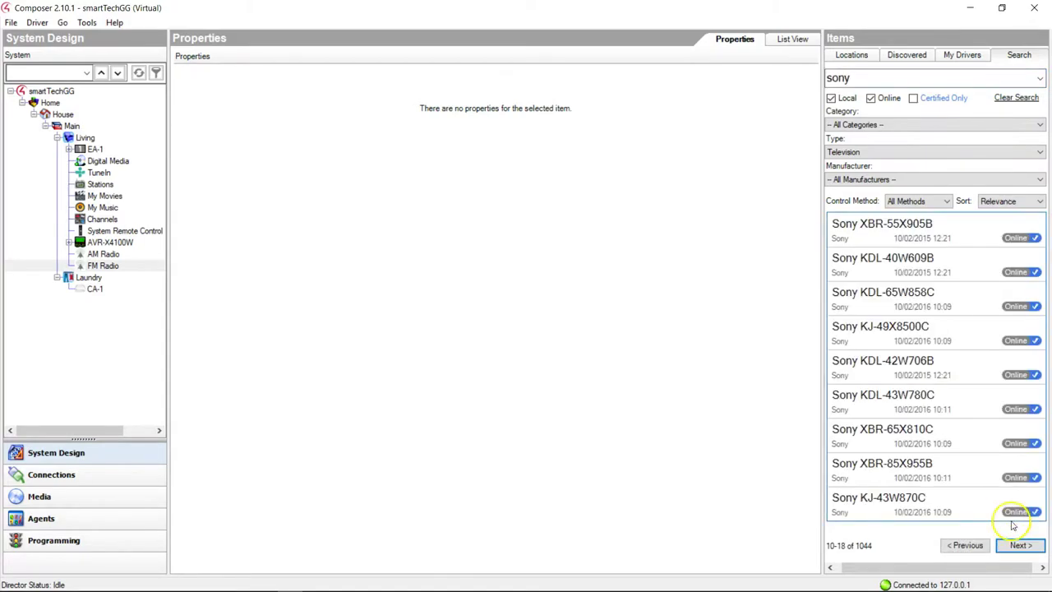
pyautogui.click(1038, 202)
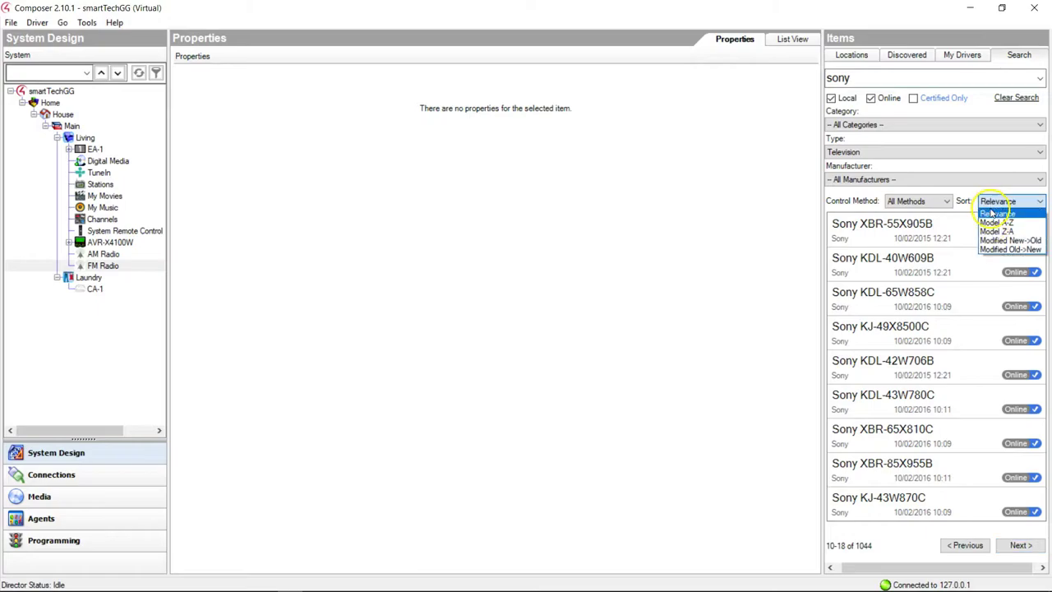
pyautogui.click(1010, 249)
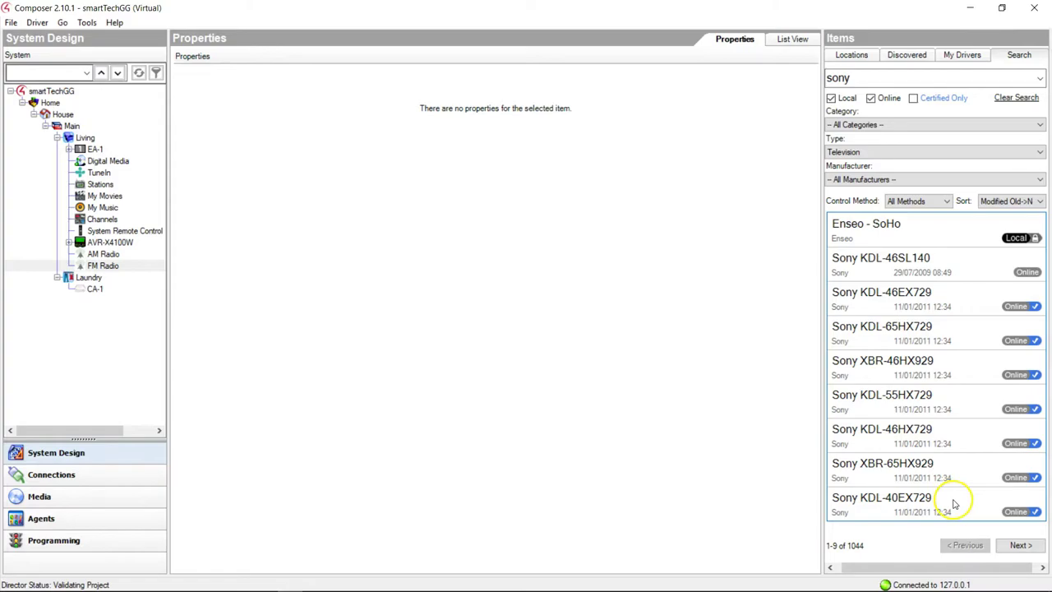
pyautogui.click(1020, 546)
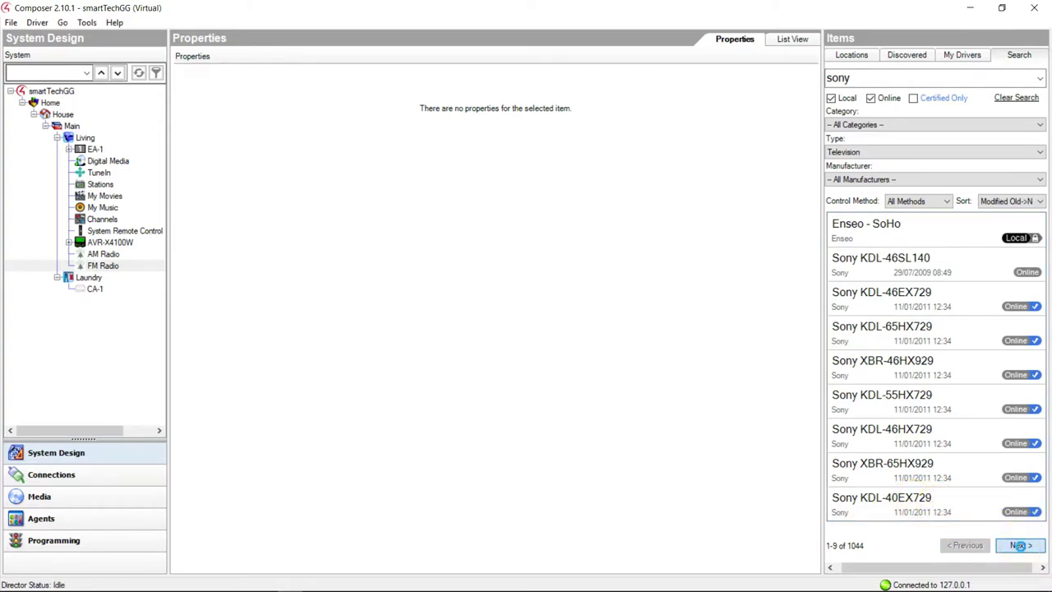
pyautogui.click(1020, 546)
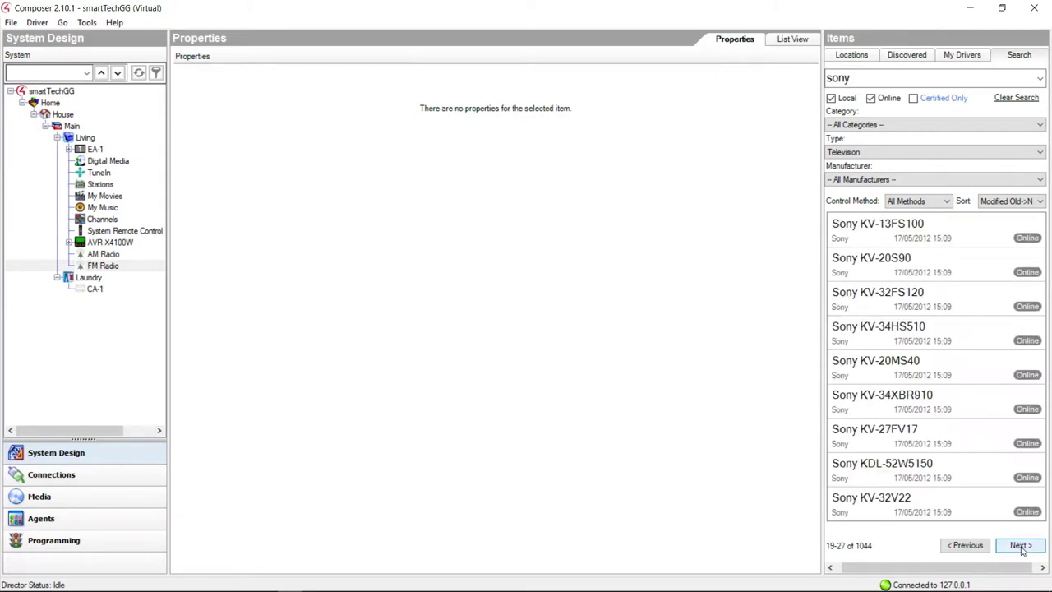
pyautogui.click(1020, 546)
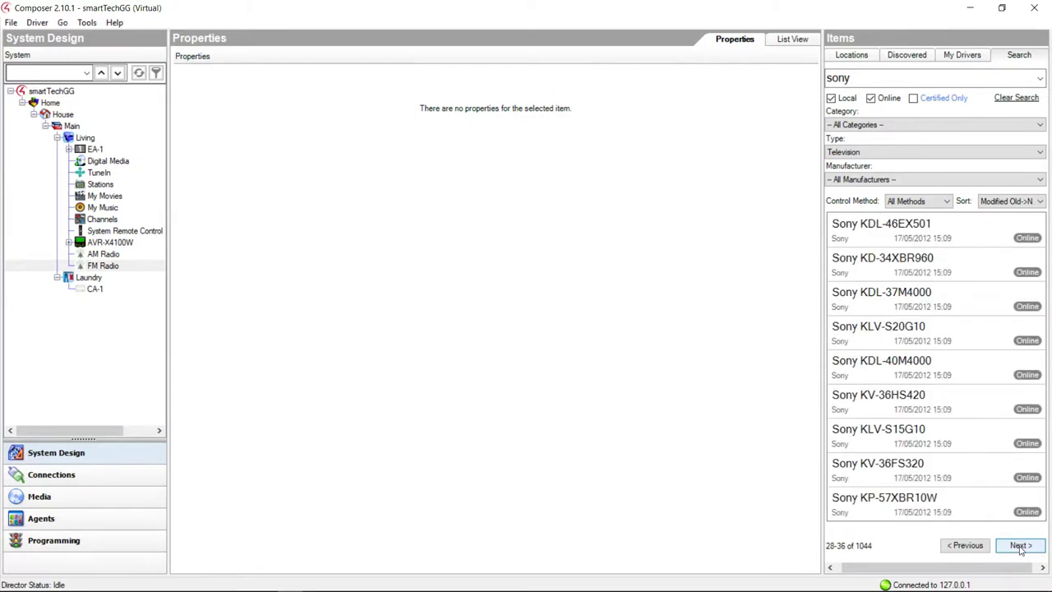
pyautogui.click(972, 547)
pyautogui.click(970, 546)
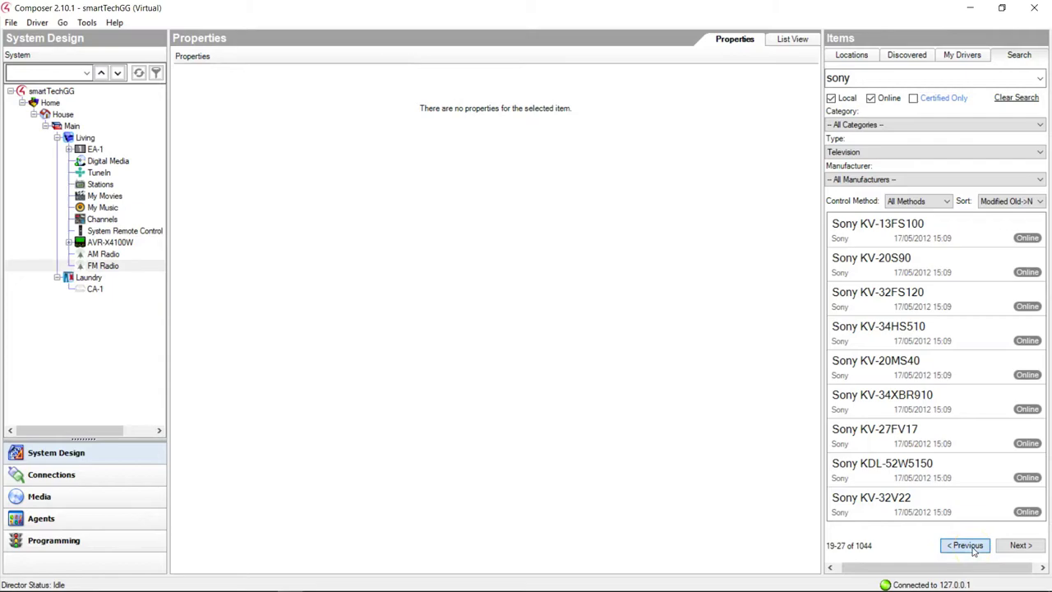
# Limit the Sony televisions to the IP control method and add the Sony KD-49X8505B to the Living room
pyautogui.click(947, 201)
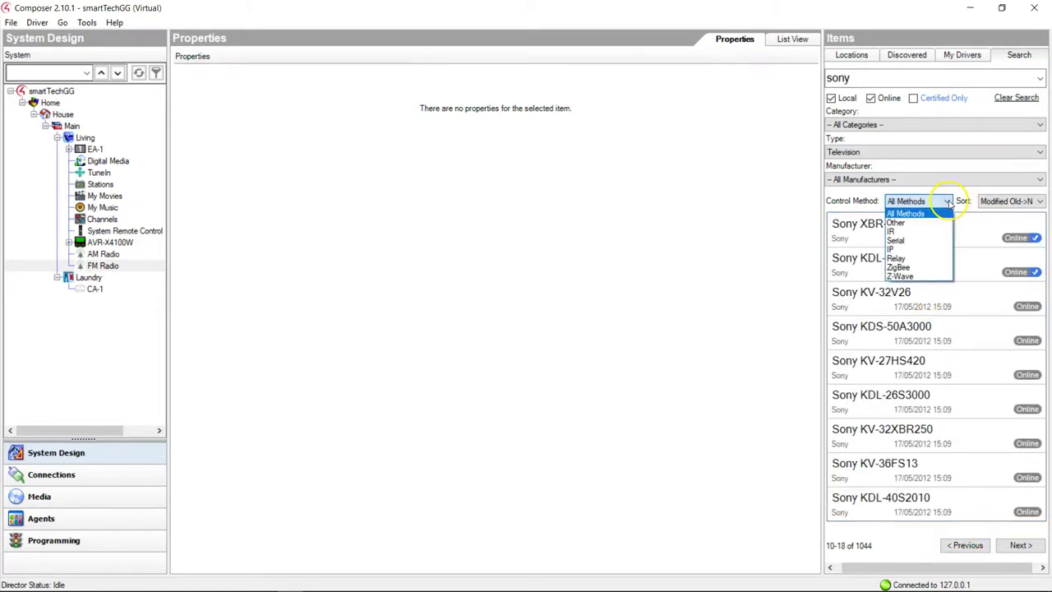
pyautogui.click(914, 249)
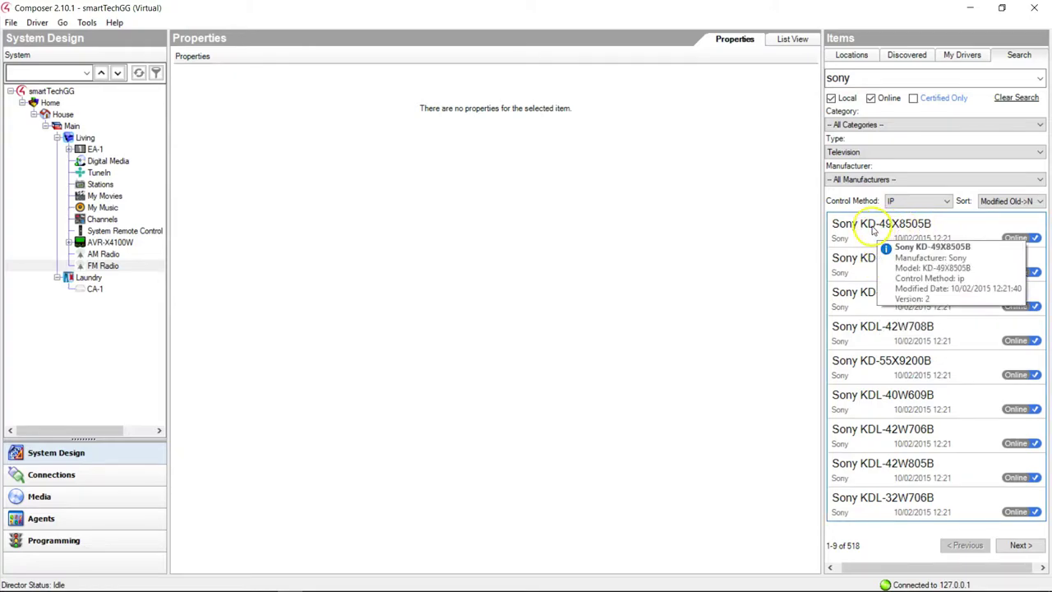
pyautogui.doubleClick(873, 232)
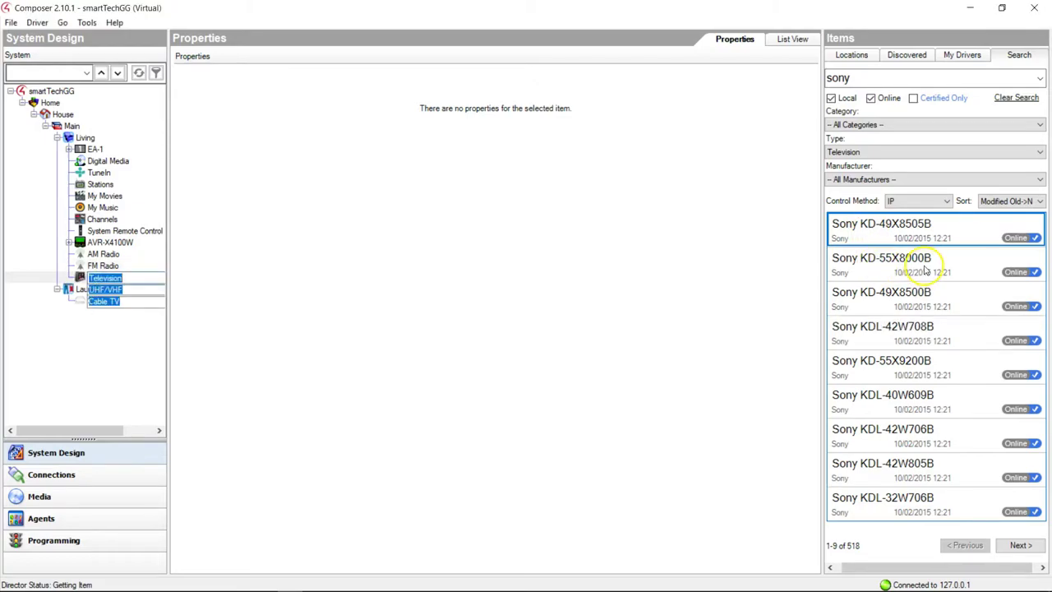
# Limit the sony search to certified drivers, test the Local and Online filters, and view the Sony KD-49X8505B driver's details
pyautogui.click(913, 98)
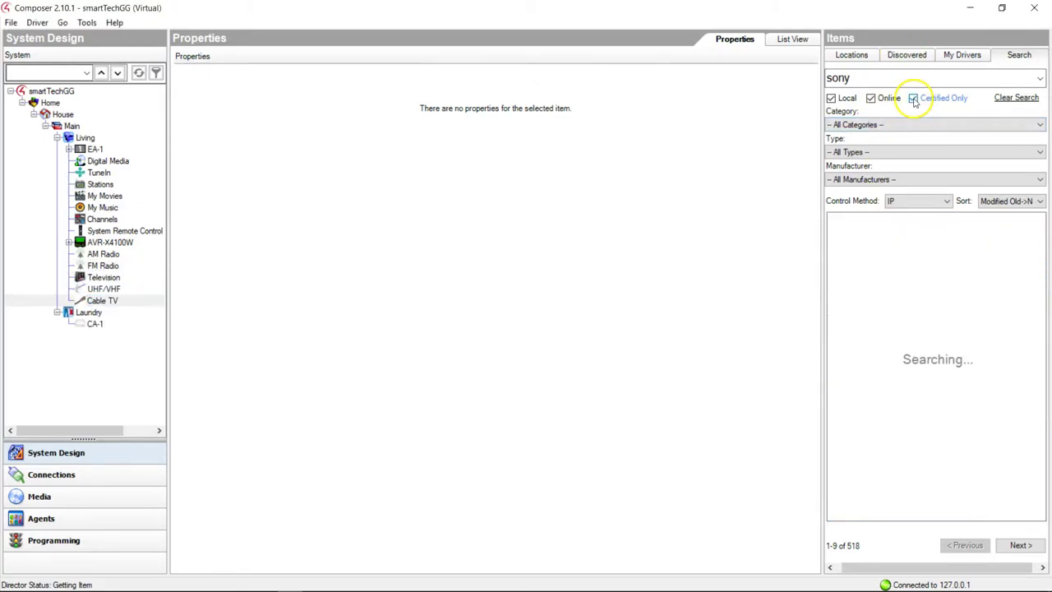
pyautogui.click(870, 98)
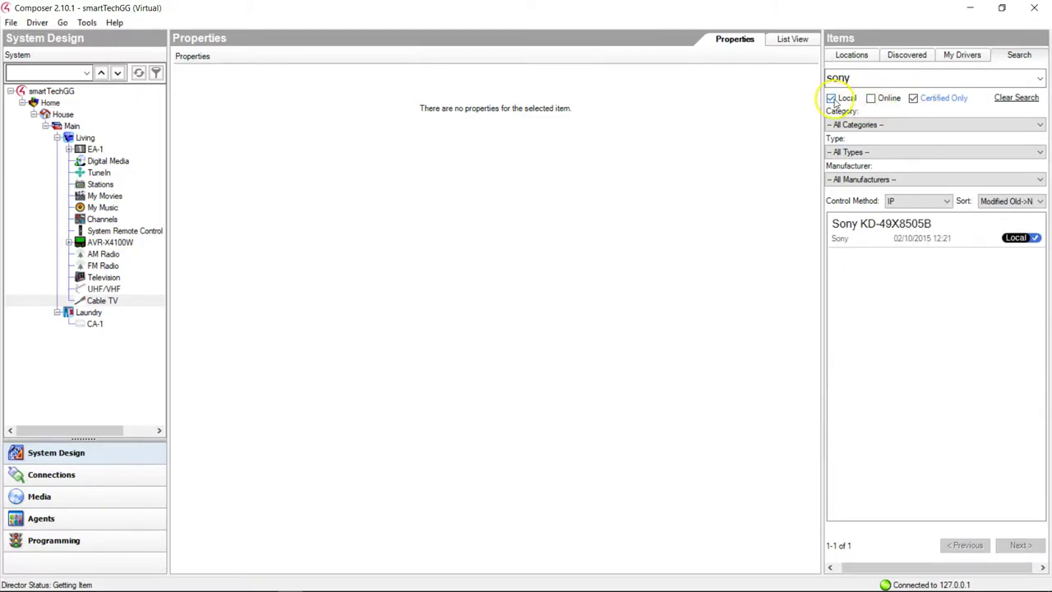
pyautogui.click(831, 99)
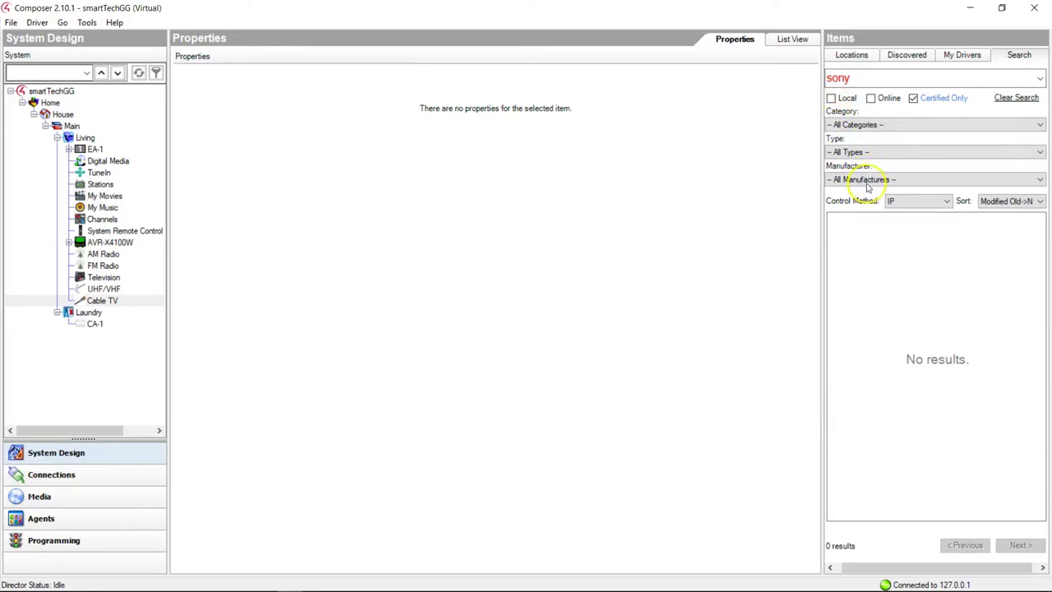
pyautogui.click(832, 98)
pyautogui.click(870, 98)
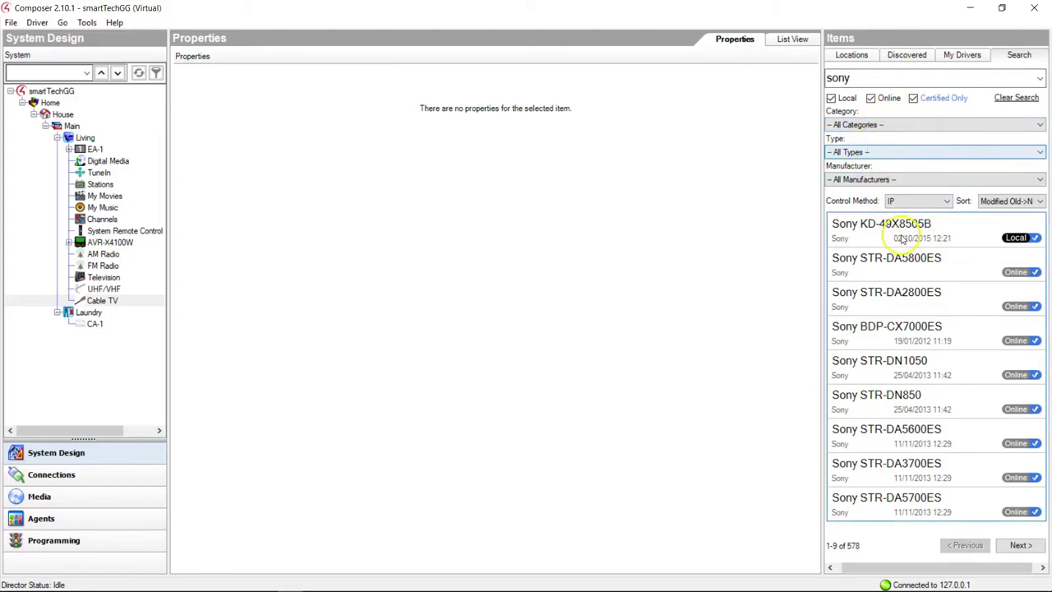
pyautogui.moveTo(885, 240)
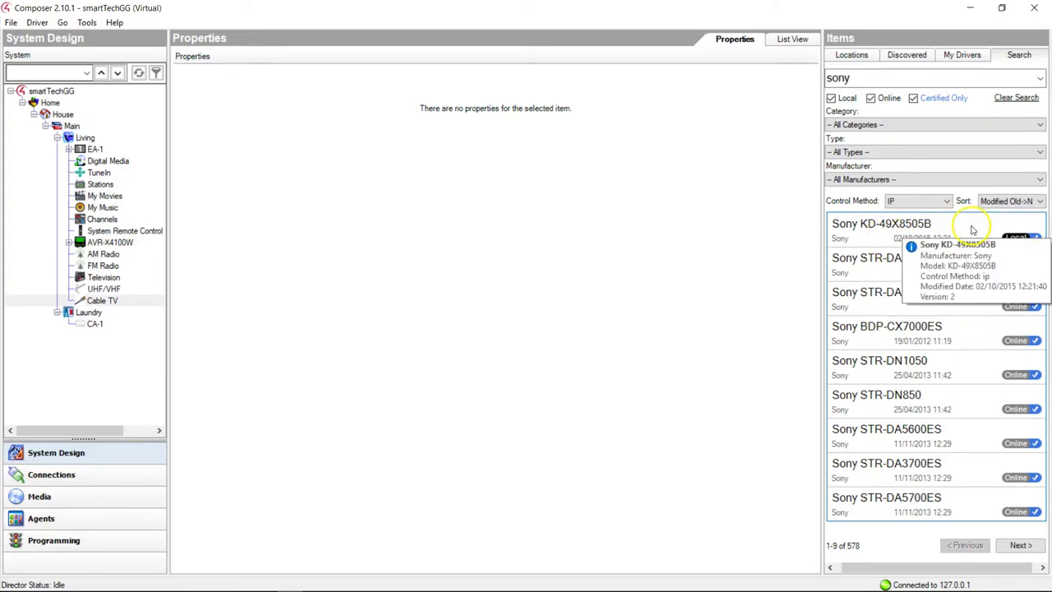
# Inspect the details of the Sony television among the discovered network devices
pyautogui.click(906, 55)
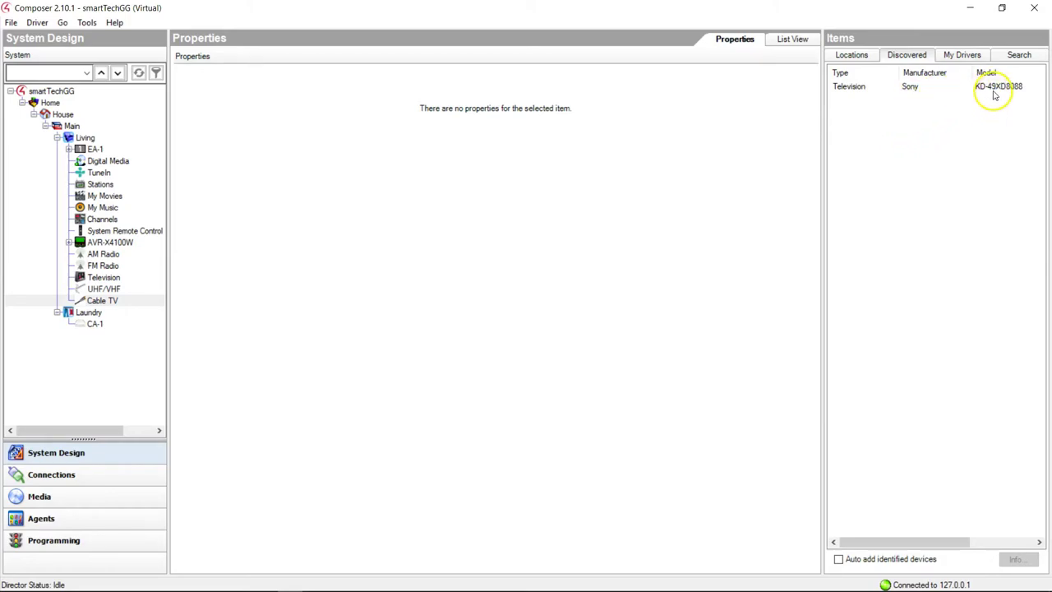
pyautogui.moveTo(994, 93)
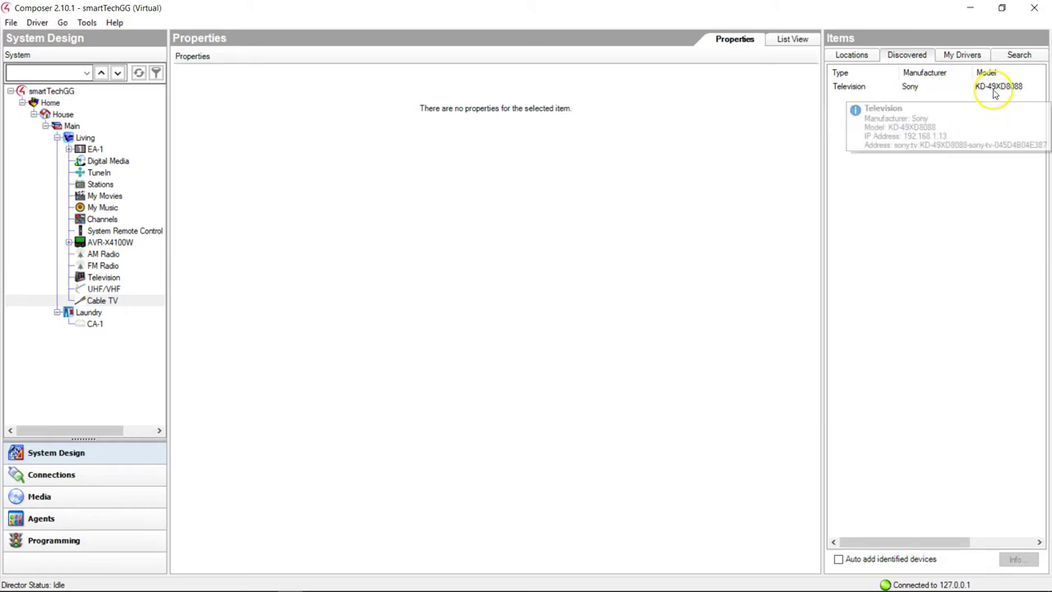
# Delete the existing Television device from the Living room and confirm the removal
pyautogui.click(103, 278)
pyautogui.rightClick(103, 280)
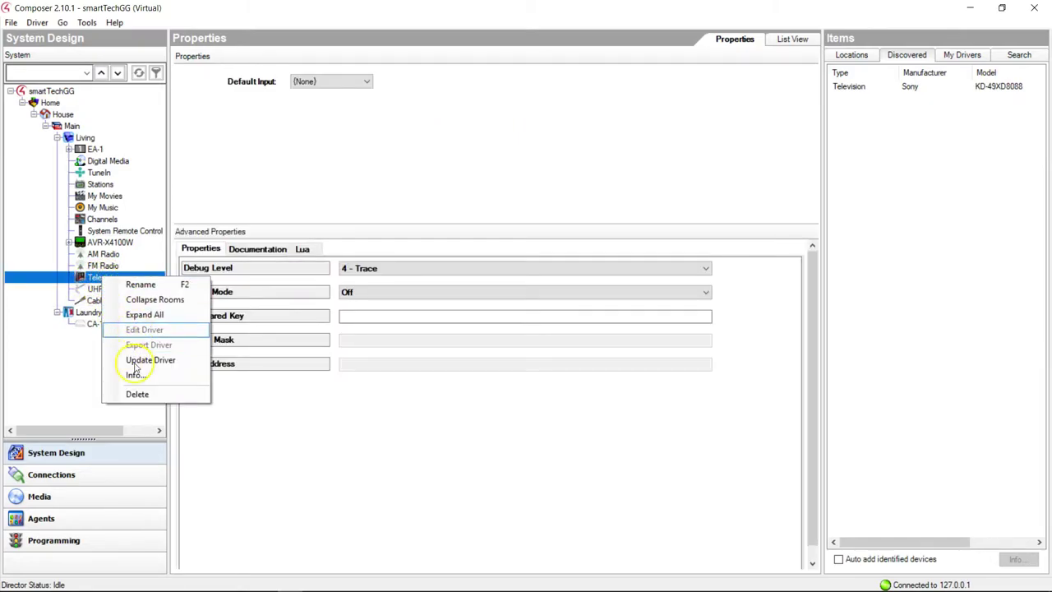
pyautogui.click(137, 394)
pyautogui.click(557, 347)
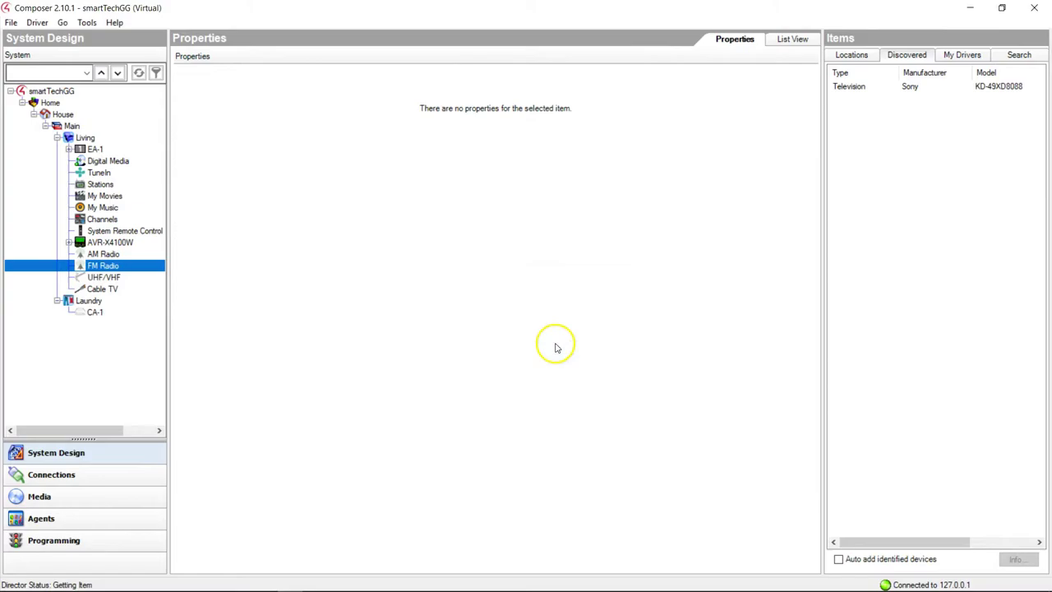
# Add the discovered Sony KD-49XD8088 television to the Living room and keep its default name
pyautogui.click(985, 90)
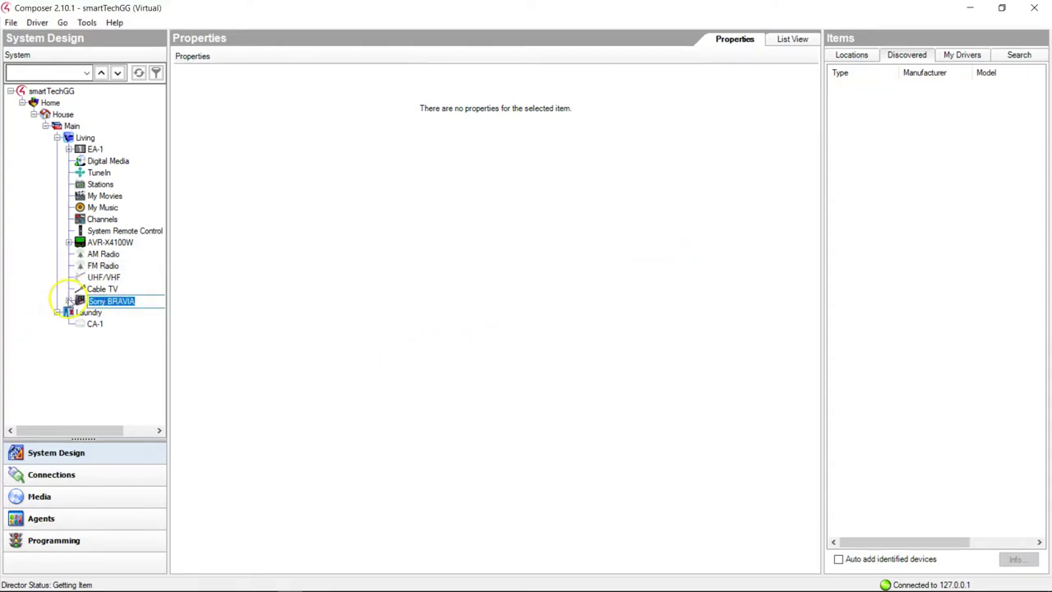
pyautogui.click(68, 301)
pyautogui.click(68, 301)
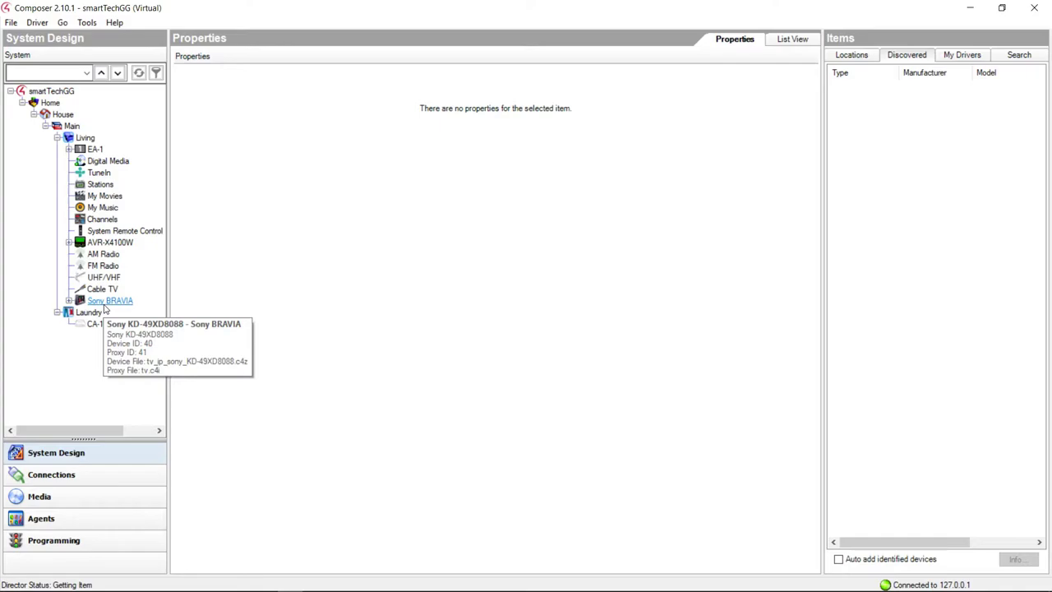
pyautogui.click(43, 376)
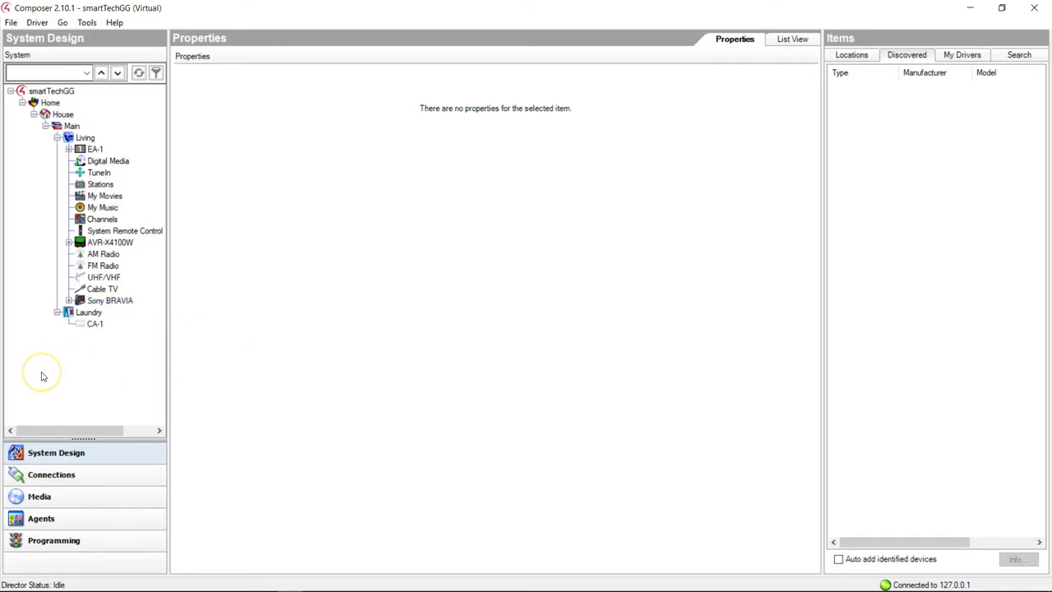
# Review the project's IP network connections and check the Sony BRAVIA's address entry
pyautogui.click(54, 476)
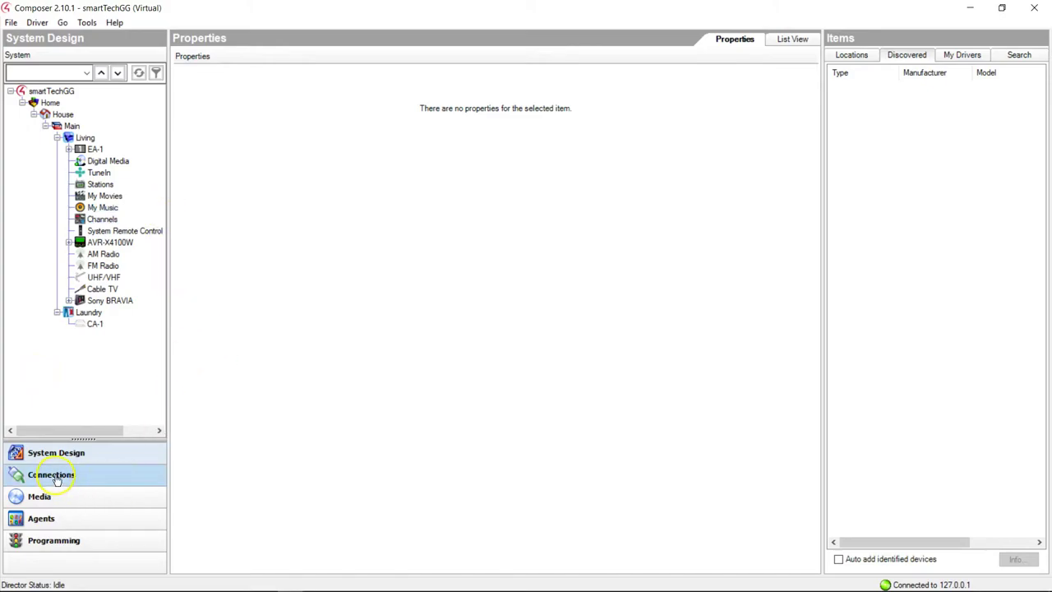
pyautogui.click(57, 481)
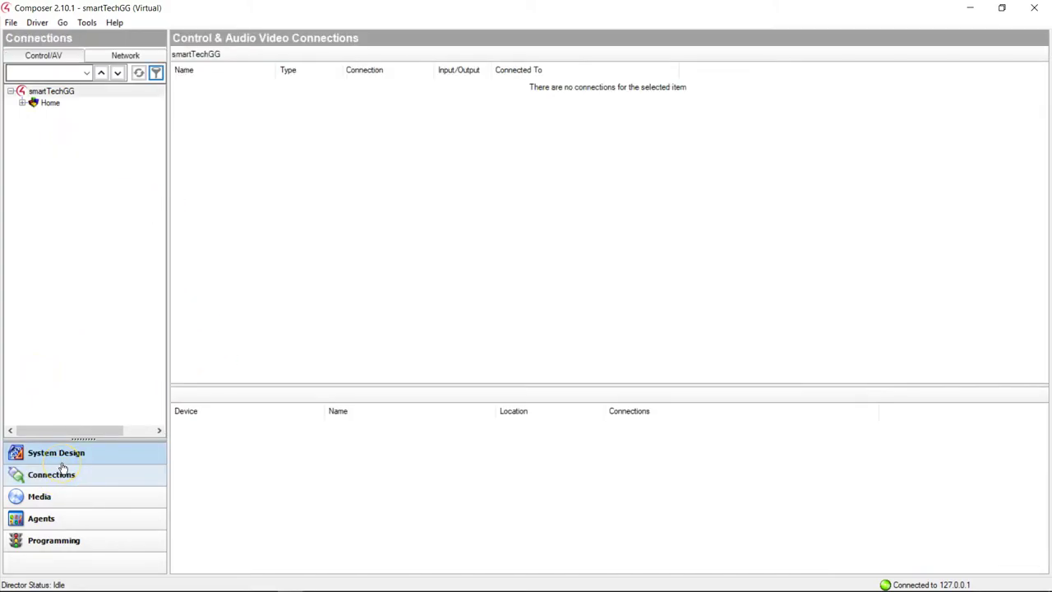
pyautogui.click(109, 56)
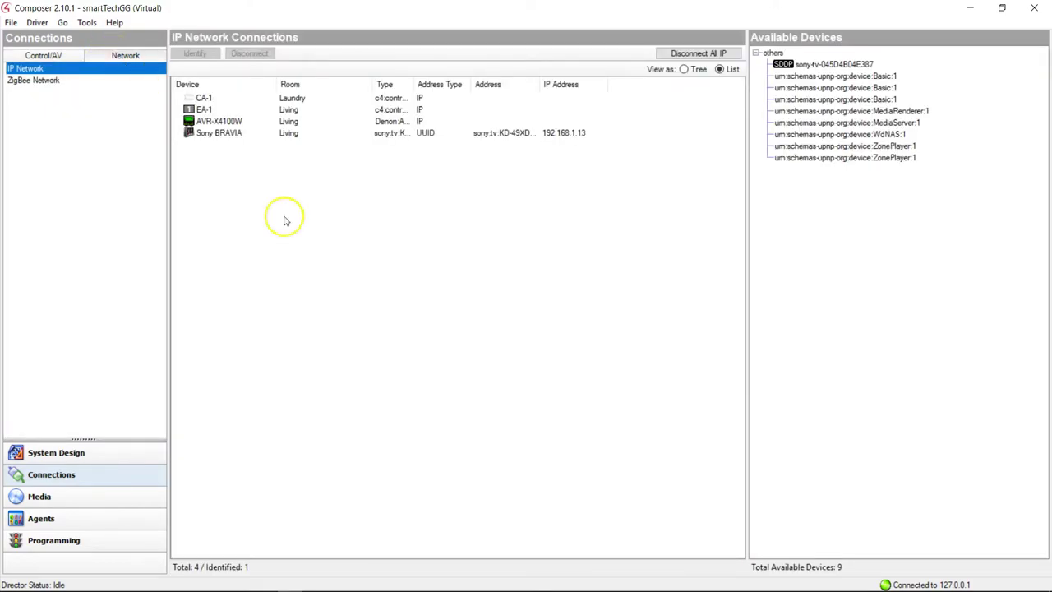
pyautogui.click(500, 134)
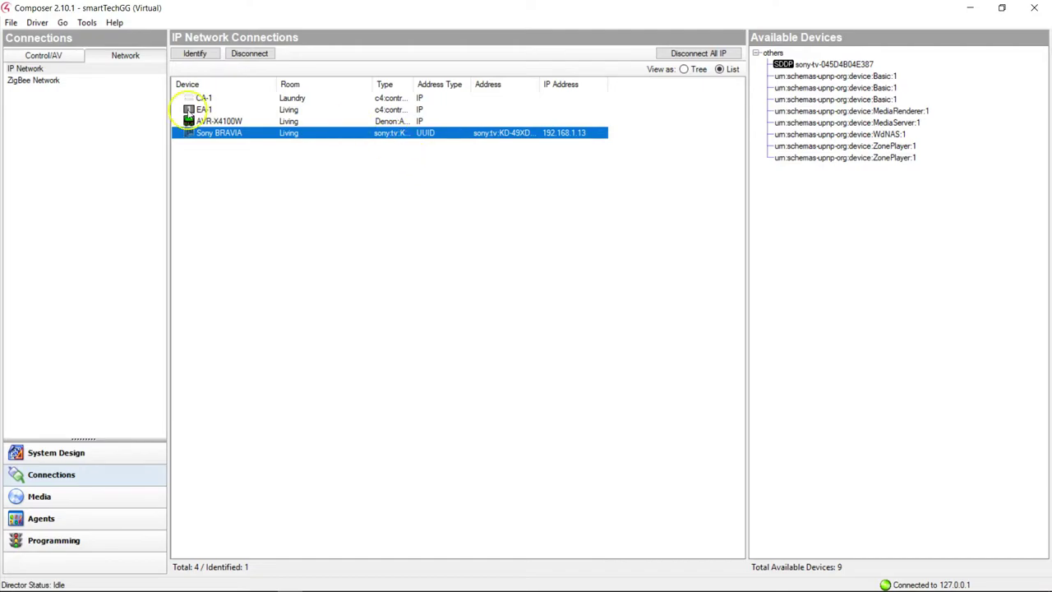
pyautogui.click(50, 54)
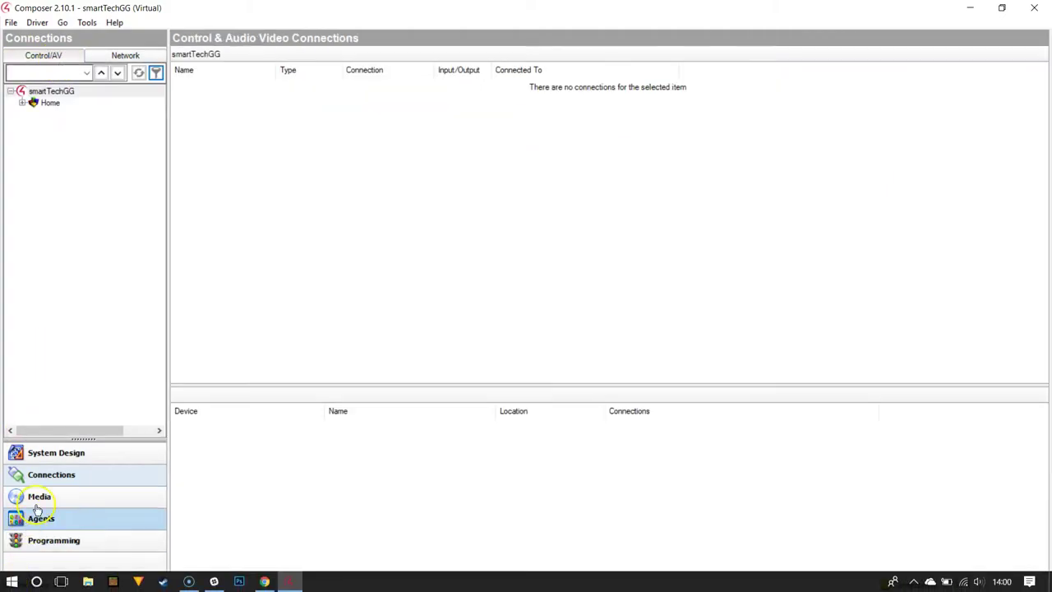
# Limit the sony driver search to the DVD type and add the Sony UBP-X1000ES to the Living room
pyautogui.click(54, 458)
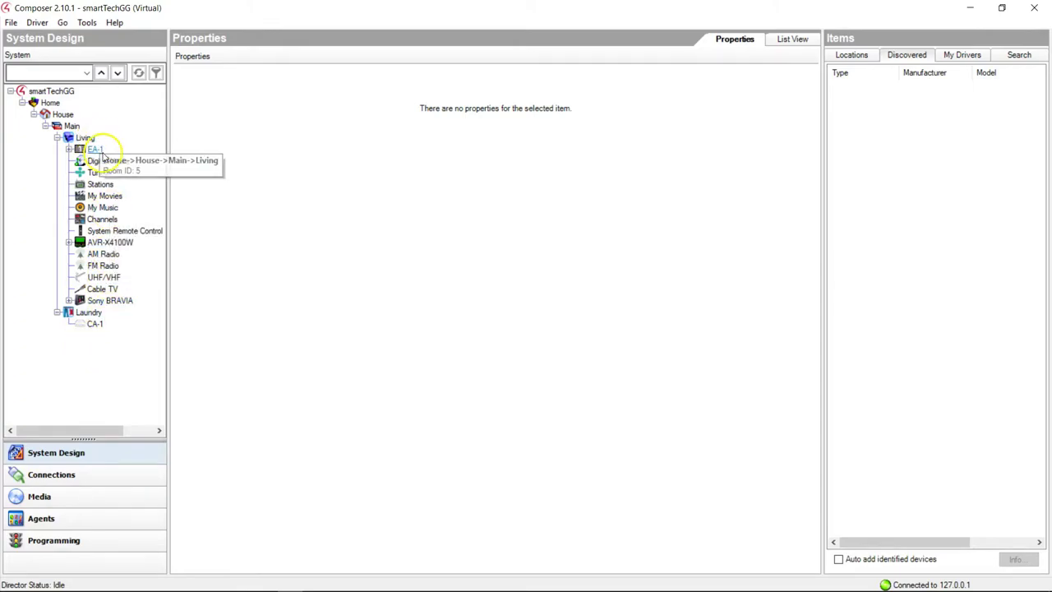
pyautogui.click(1018, 55)
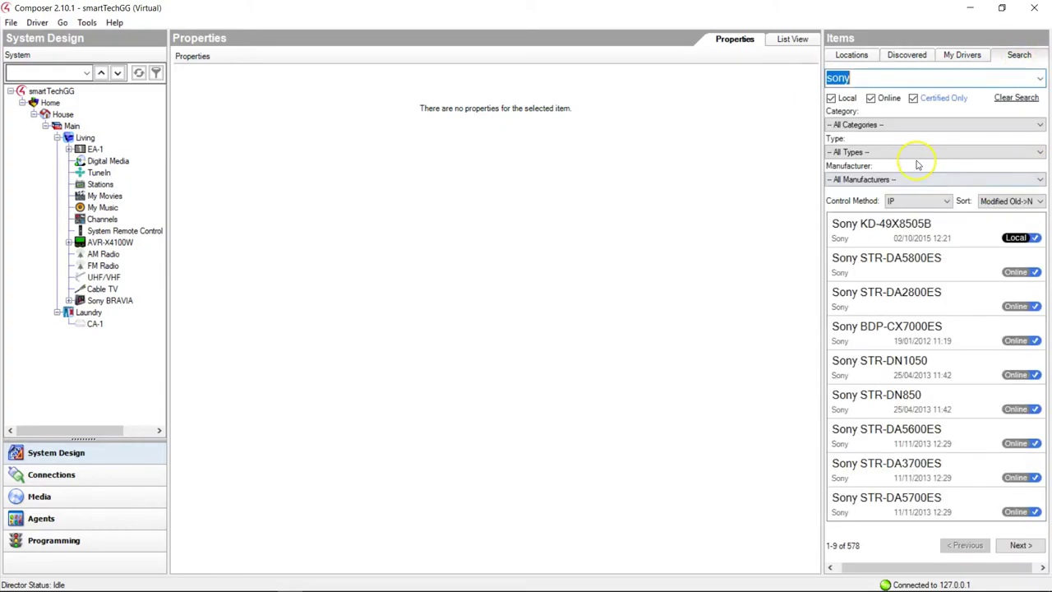
pyautogui.click(869, 155)
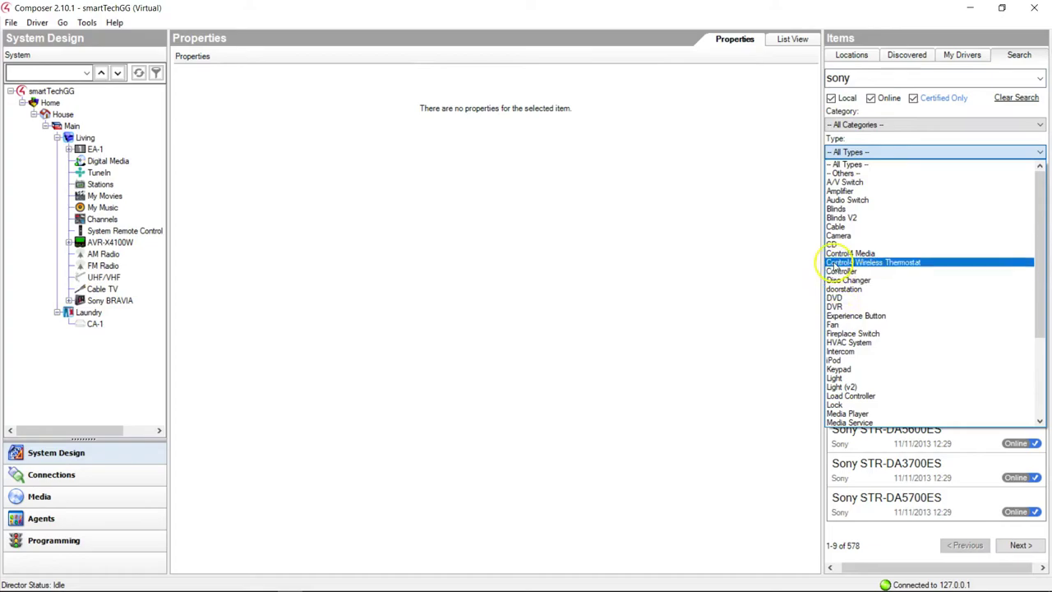
pyautogui.click(857, 298)
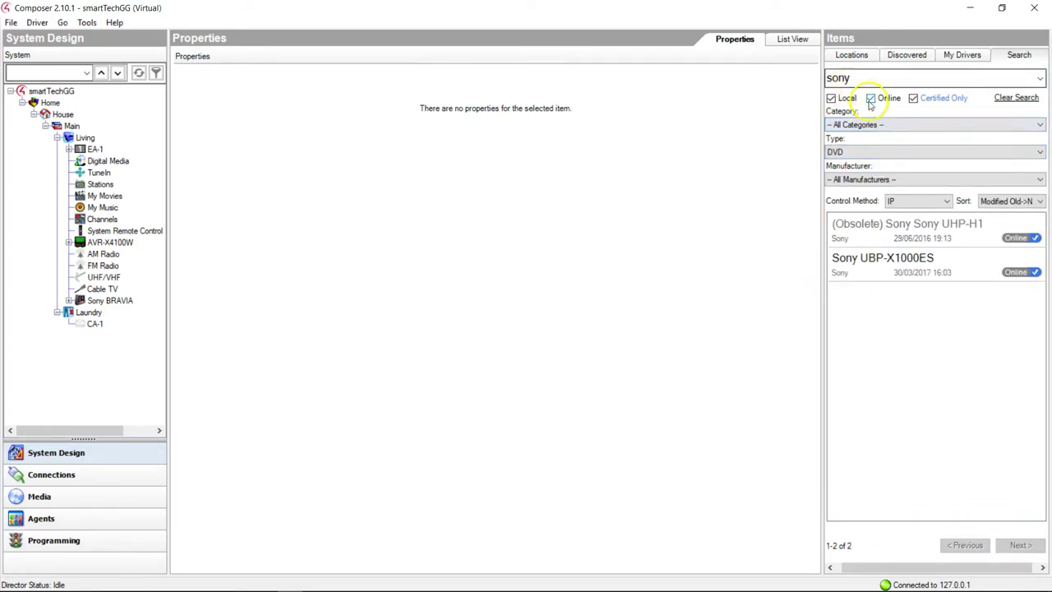
pyautogui.doubleClick(934, 267)
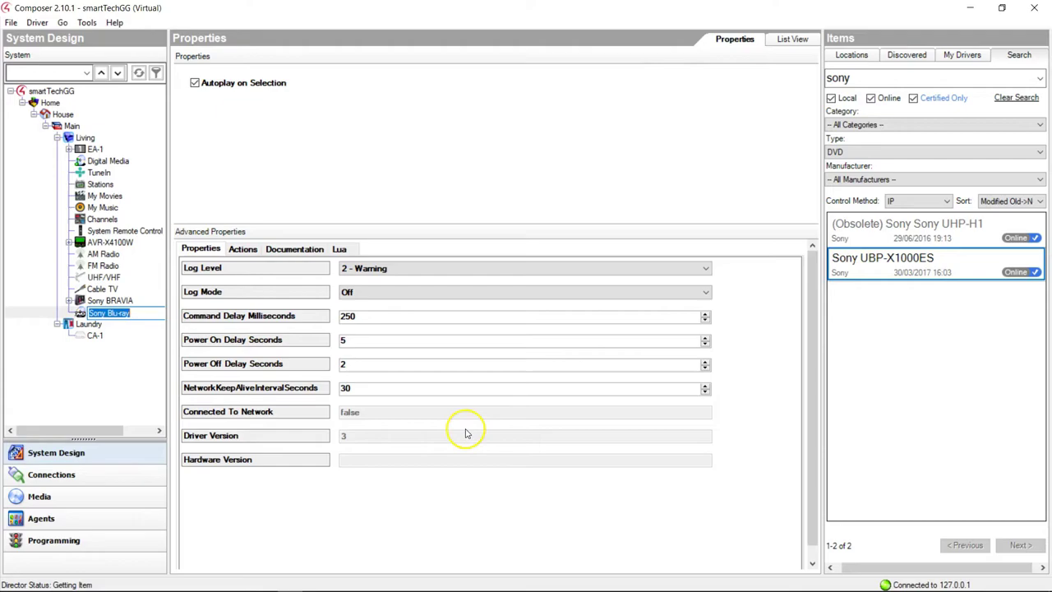
pyautogui.click(126, 353)
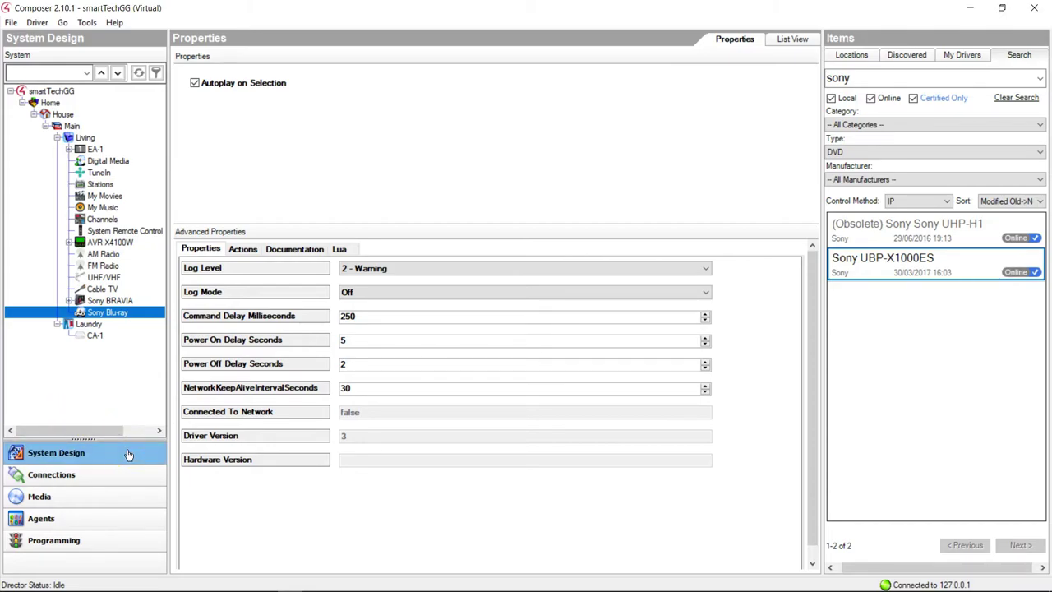
# Look through the list of available agents and close it without adding any
pyautogui.click(111, 523)
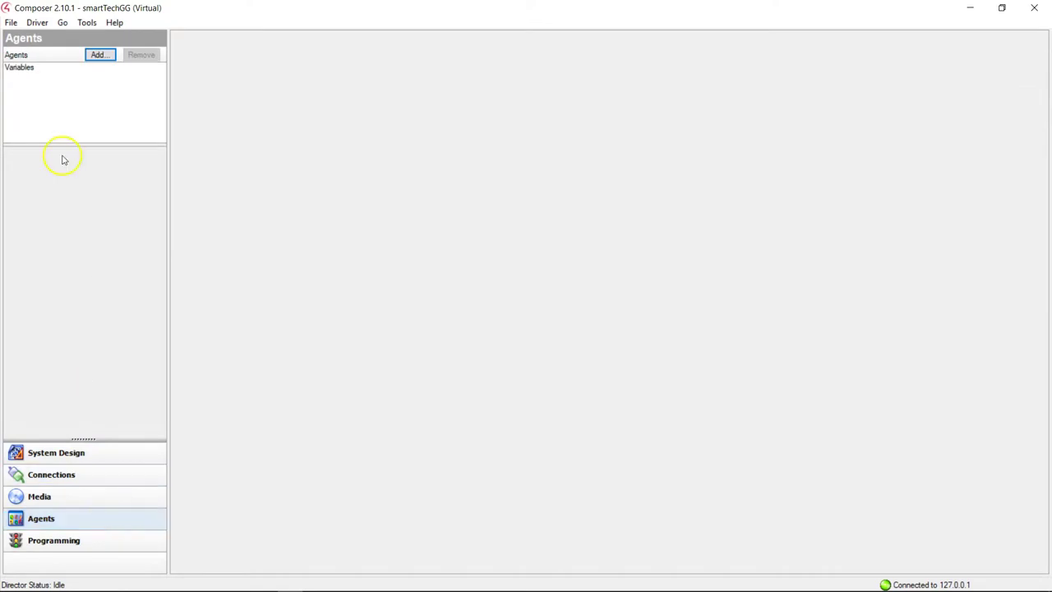
pyautogui.click(97, 55)
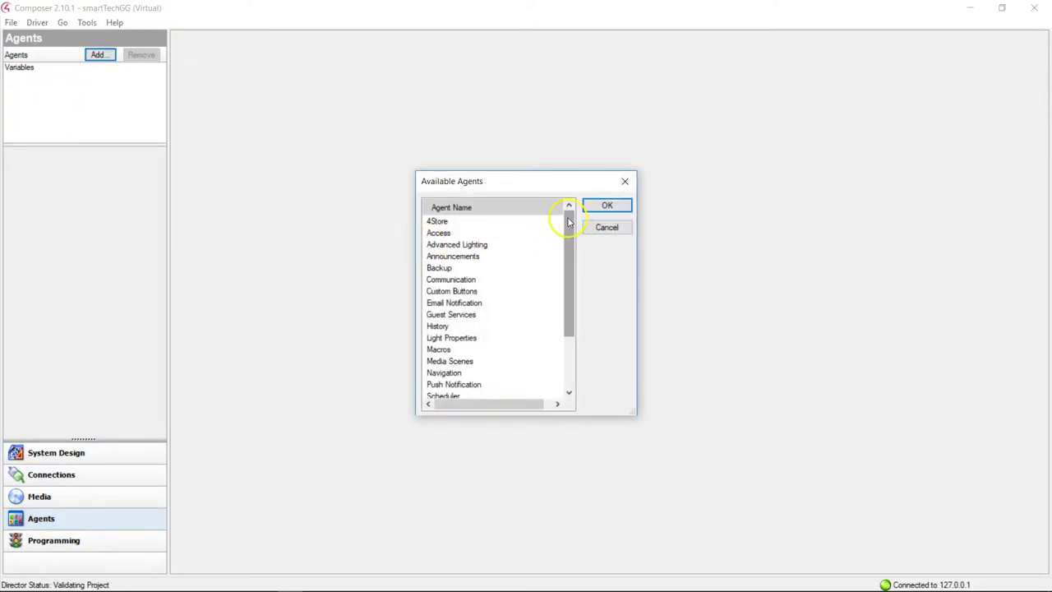
pyautogui.moveTo(569, 224); pyautogui.dragTo(569, 276)
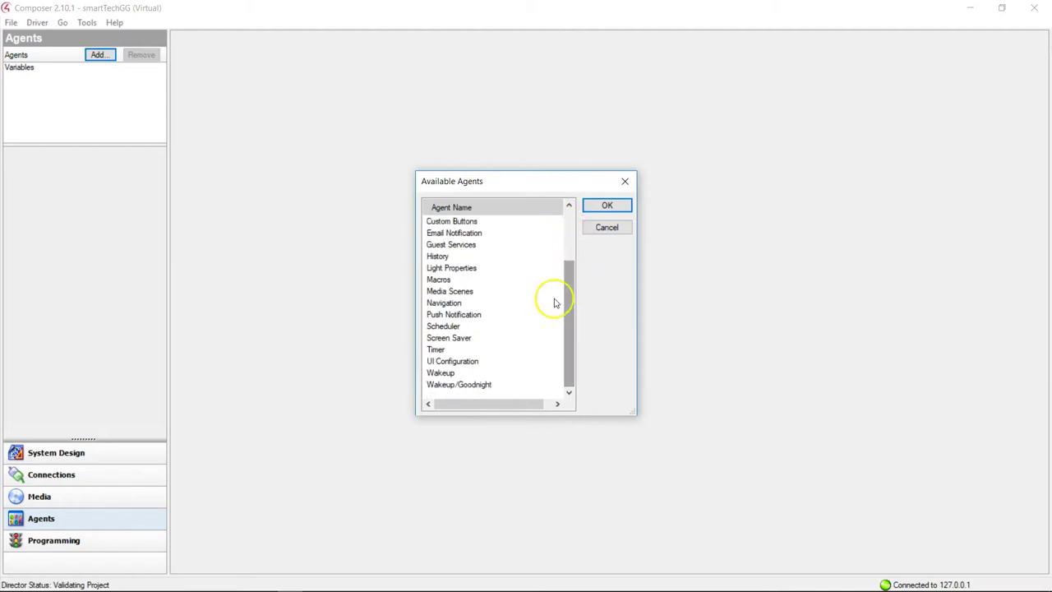
pyautogui.click(626, 181)
# Browse the Living room devices in the programming events tree and view the system remote control's battery level events
pyautogui.click(94, 533)
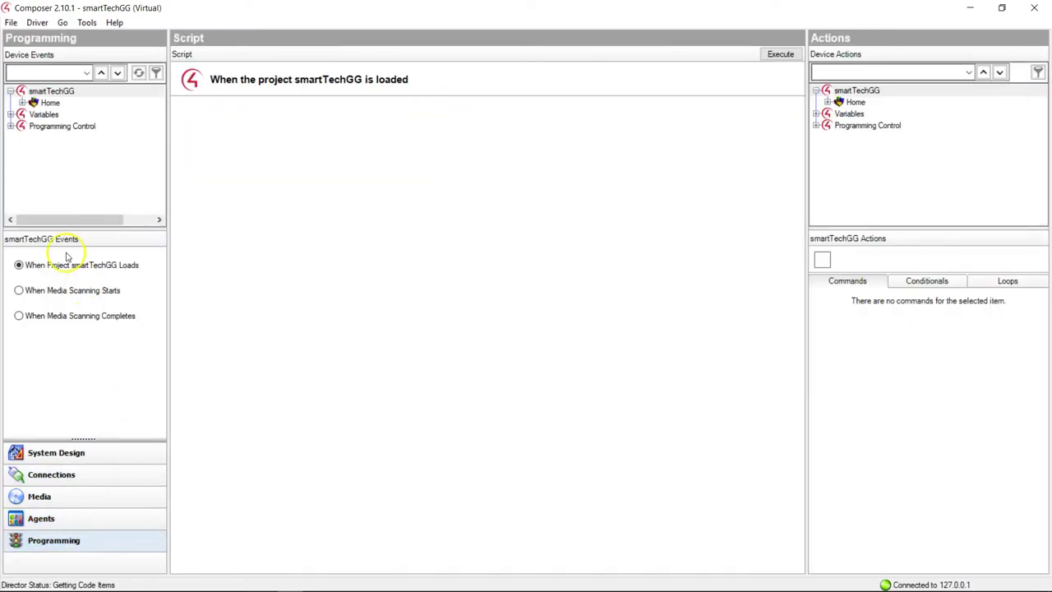
pyautogui.click(22, 103)
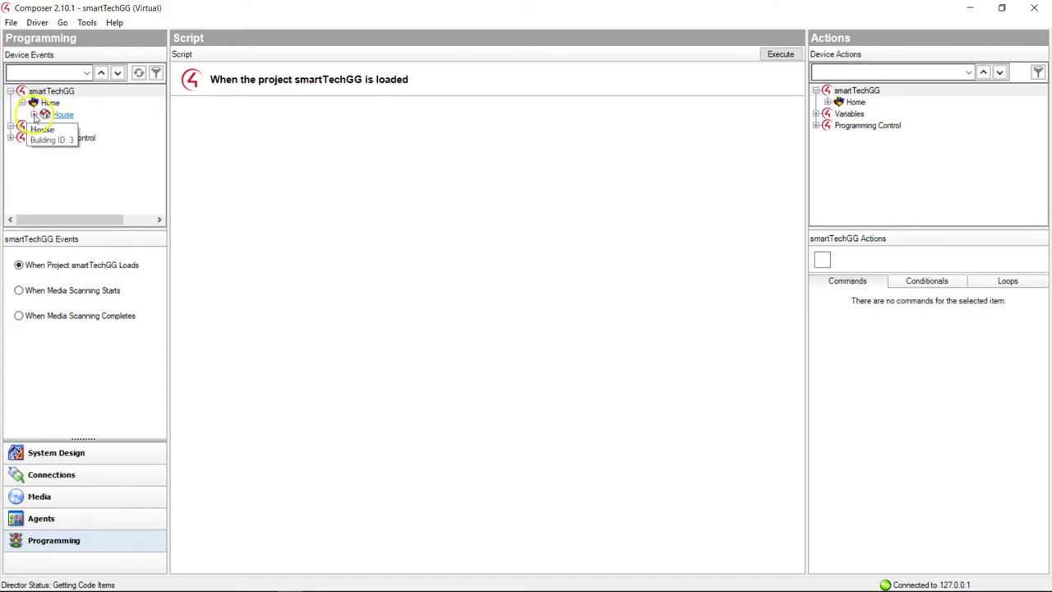
pyautogui.click(34, 114)
pyautogui.click(46, 126)
pyautogui.click(57, 138)
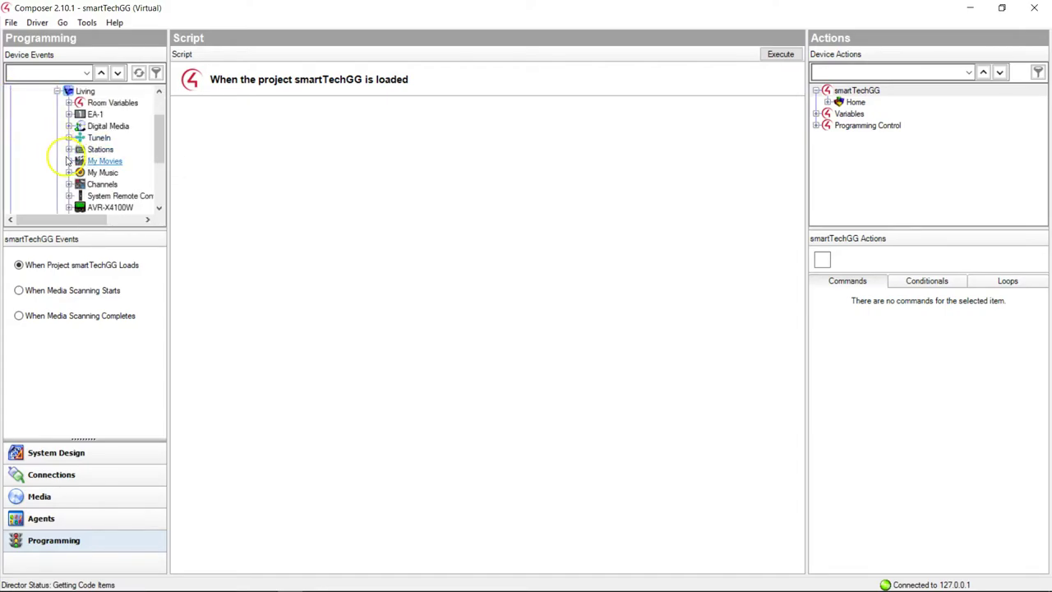
pyautogui.scroll(2, 157, 156)
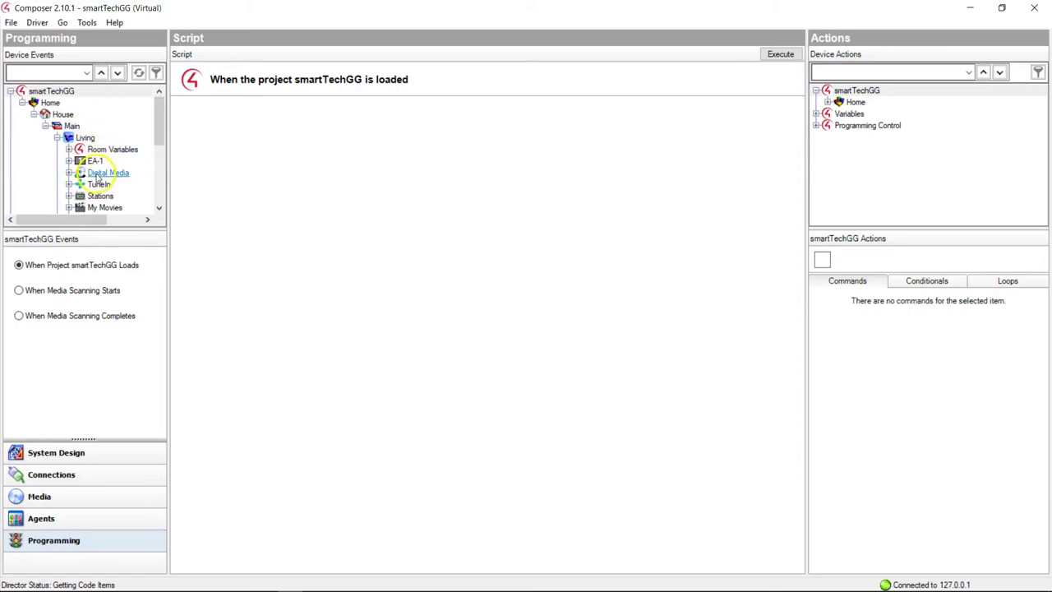
pyautogui.scroll(-2, 135, 187)
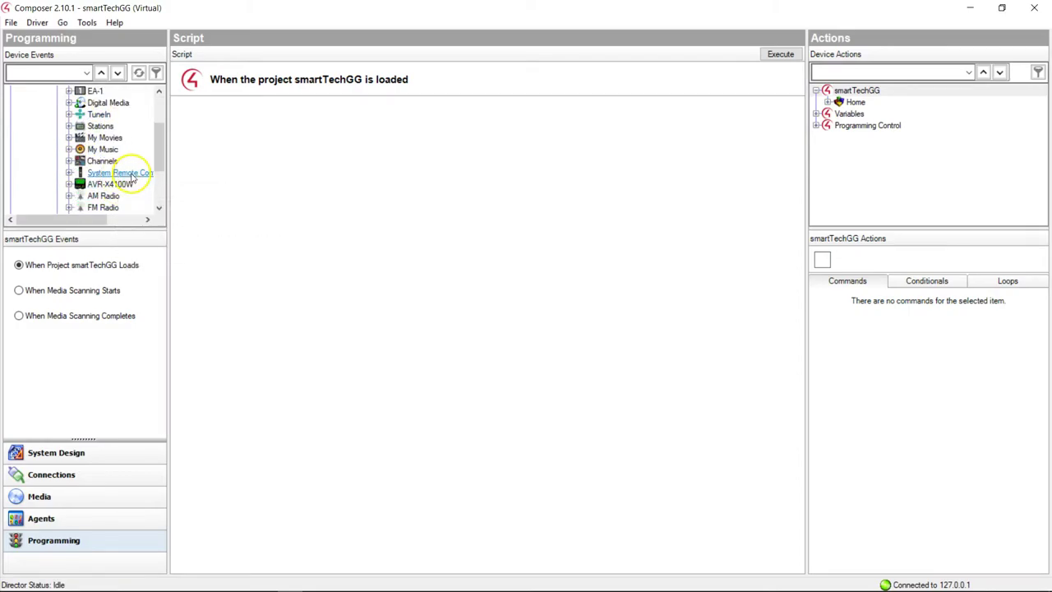
pyautogui.click(125, 173)
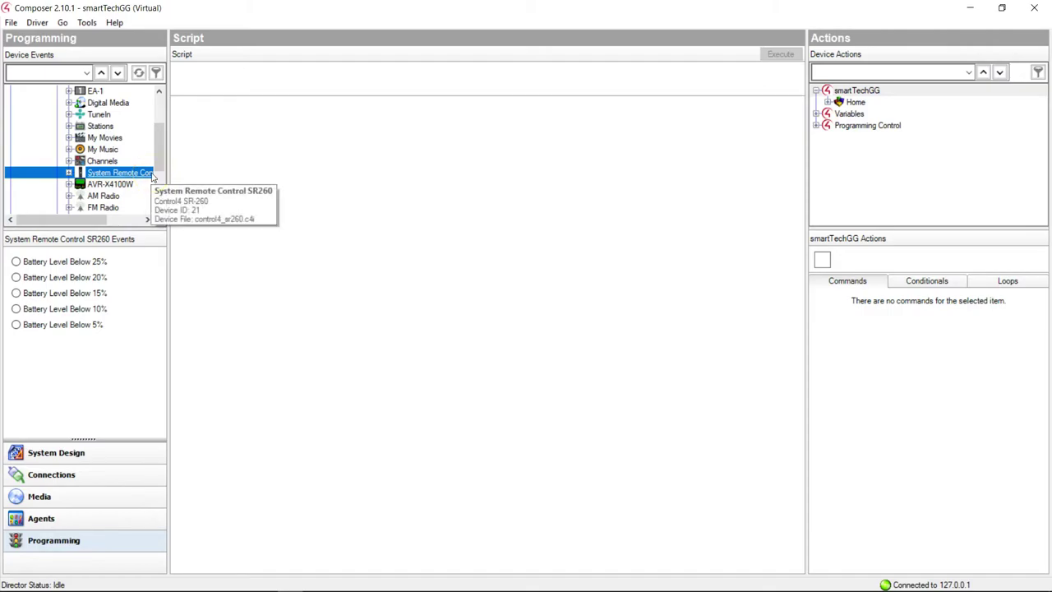
pyautogui.moveTo(161, 142); pyautogui.dragTo(167, 102)
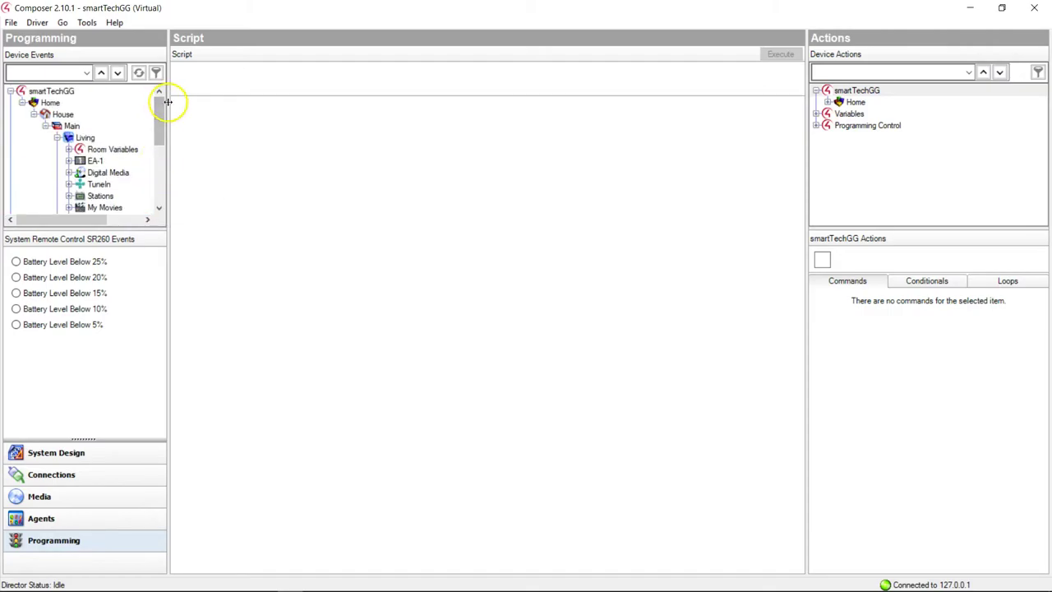
# Expand the Control/AV connections tree to show the Living and Laundry devices, including those under EA-1 and Sony BRAVIA
pyautogui.click(61, 486)
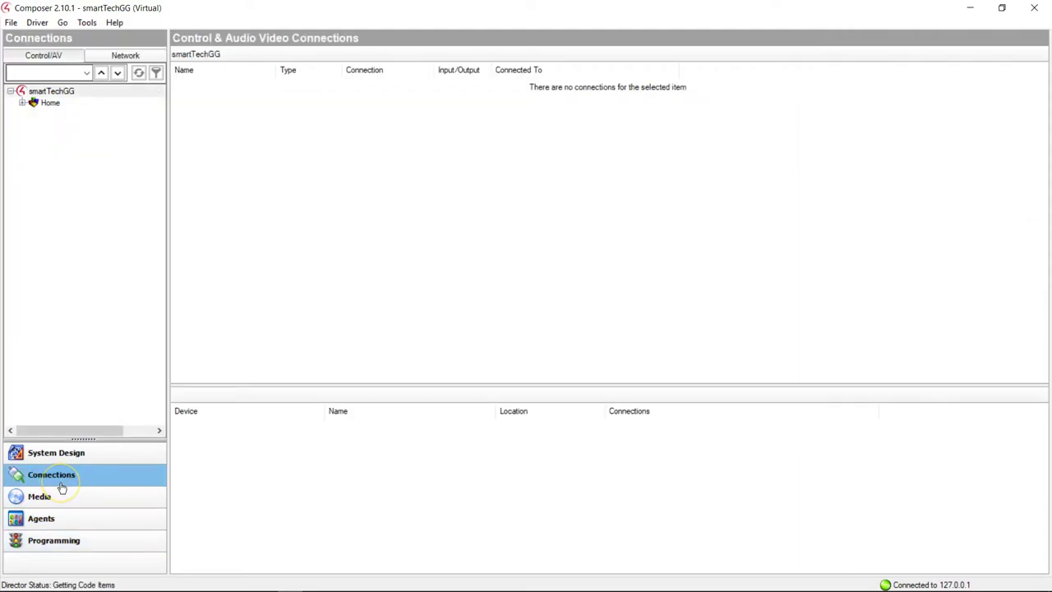
pyautogui.click(21, 103)
pyautogui.click(33, 114)
pyautogui.click(46, 125)
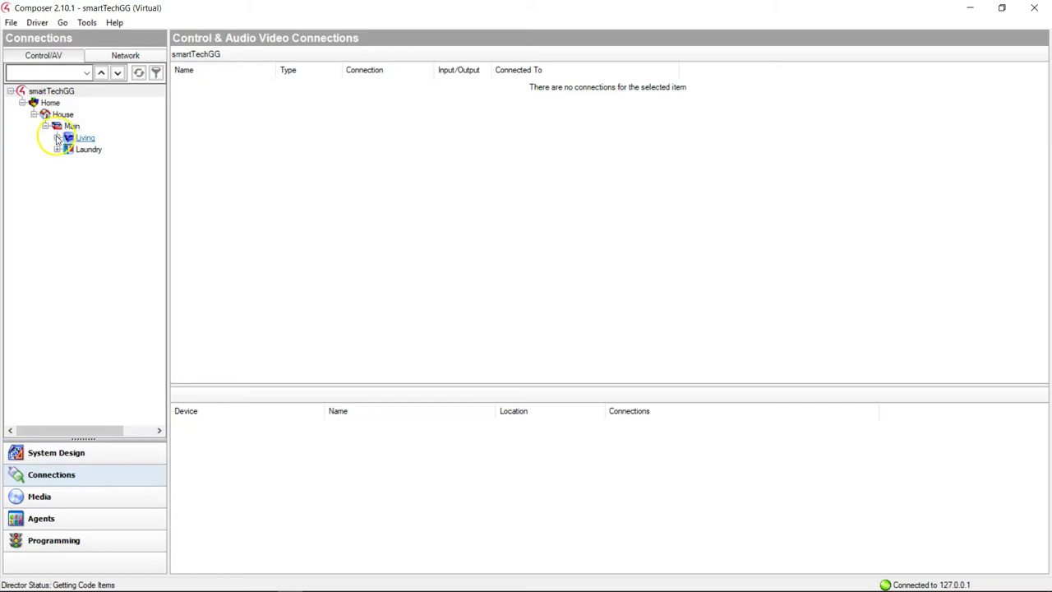
pyautogui.click(57, 137)
pyautogui.click(69, 149)
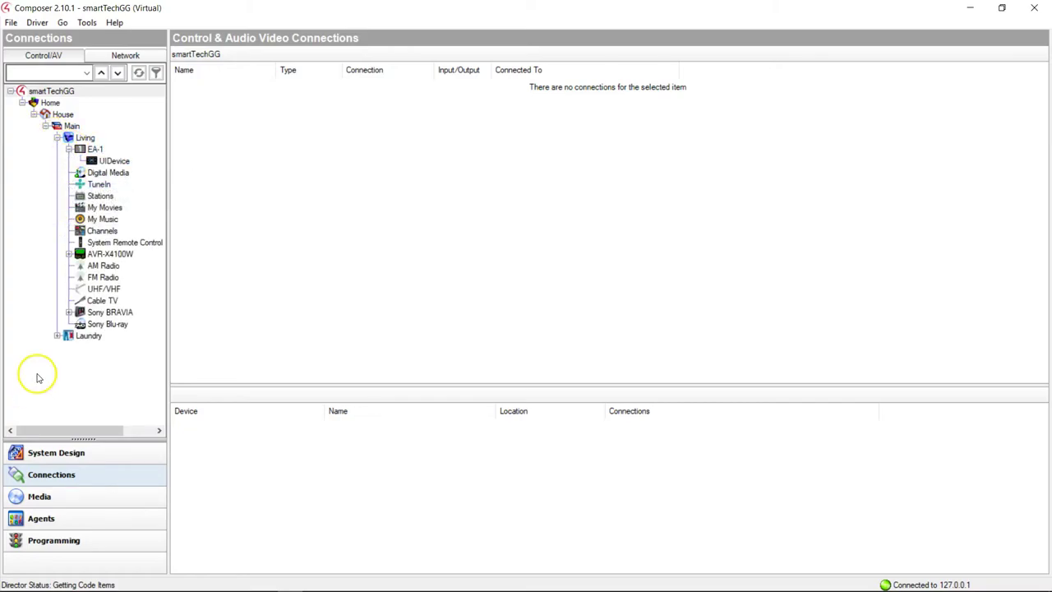
pyautogui.click(57, 336)
pyautogui.click(69, 313)
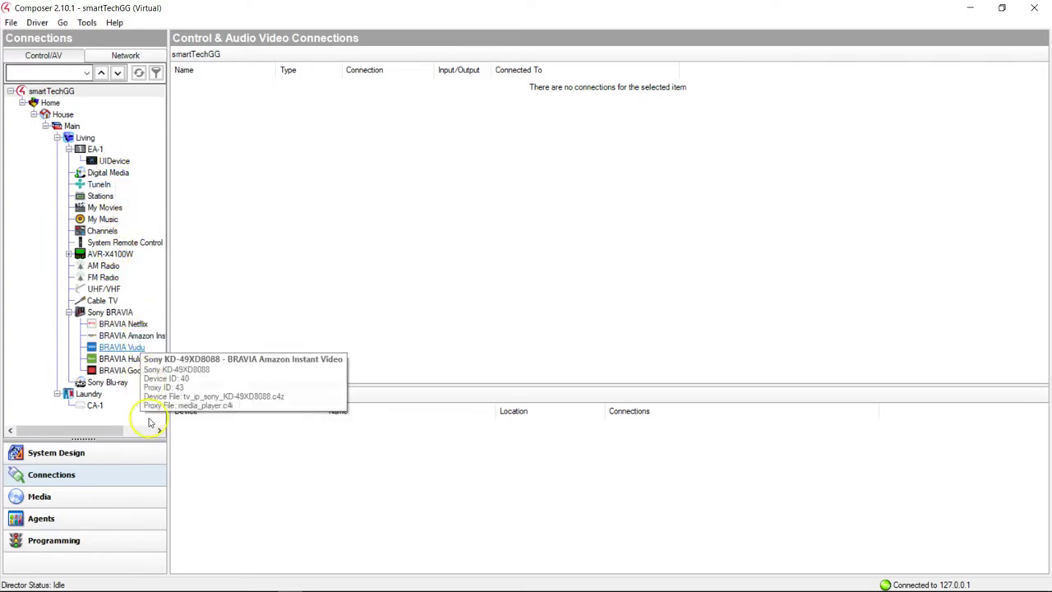
# View the EA-1 controller's properties in the system design and expand its sub-devices
pyautogui.click(74, 454)
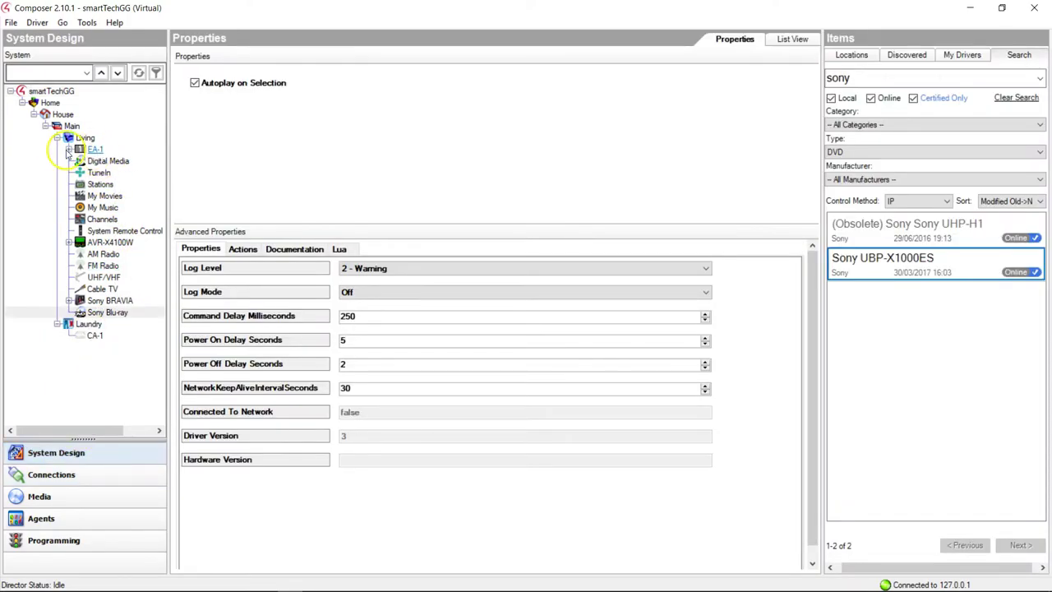
pyautogui.doubleClick(95, 149)
pyautogui.click(94, 148)
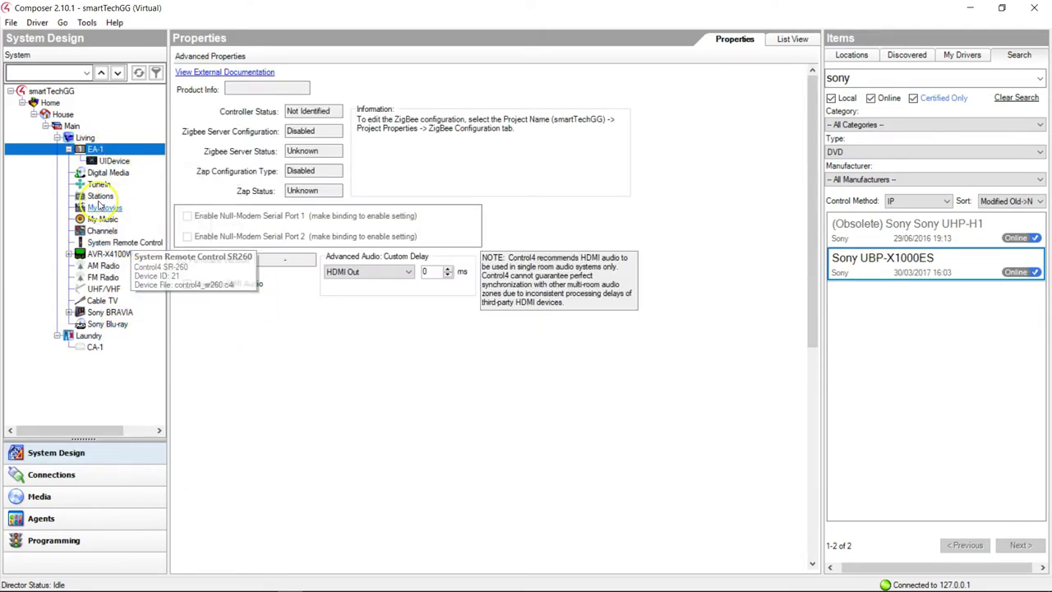
# Display the control and audio video connections of the AVR-X4100W receiver
pyautogui.click(72, 476)
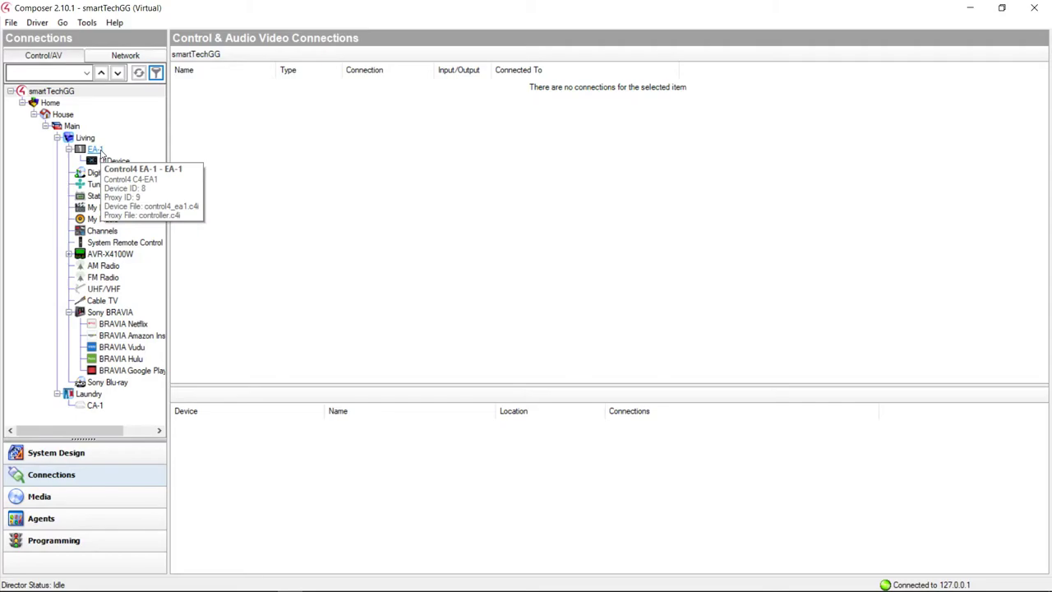
pyautogui.click(106, 255)
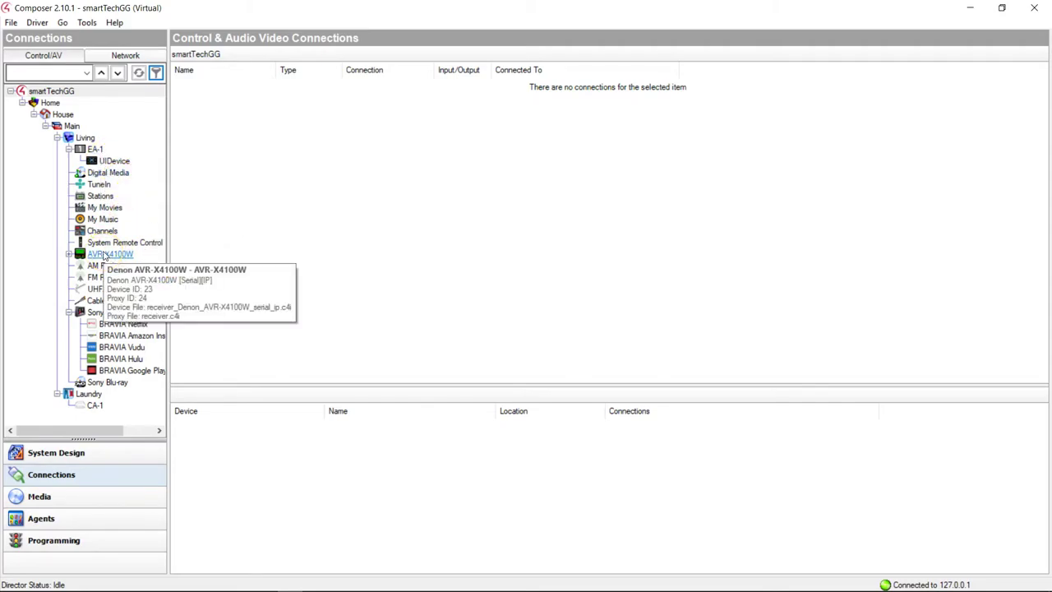
pyautogui.click(97, 255)
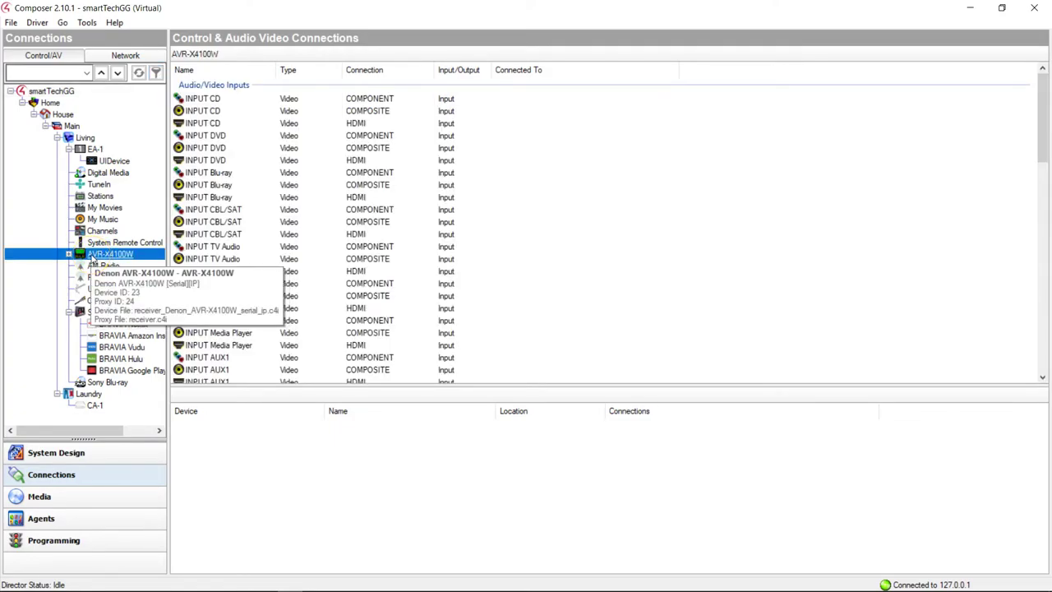
# Examine the AVR-X4100W's list of audio/video inputs, outputs, control inputs and room control connections
pyautogui.click(235, 111)
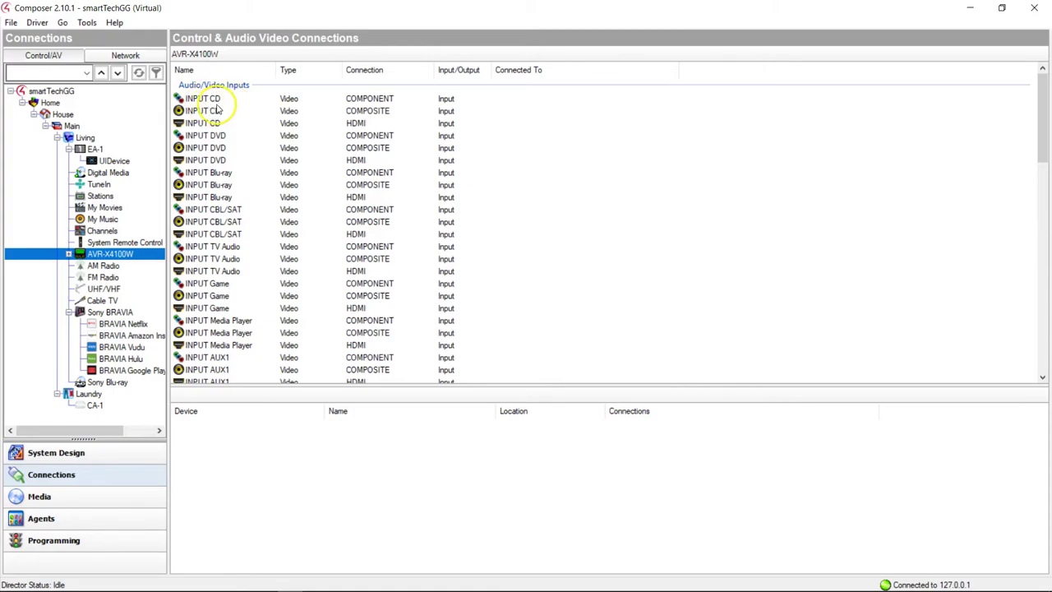
pyautogui.scroll(-4, 613, 203)
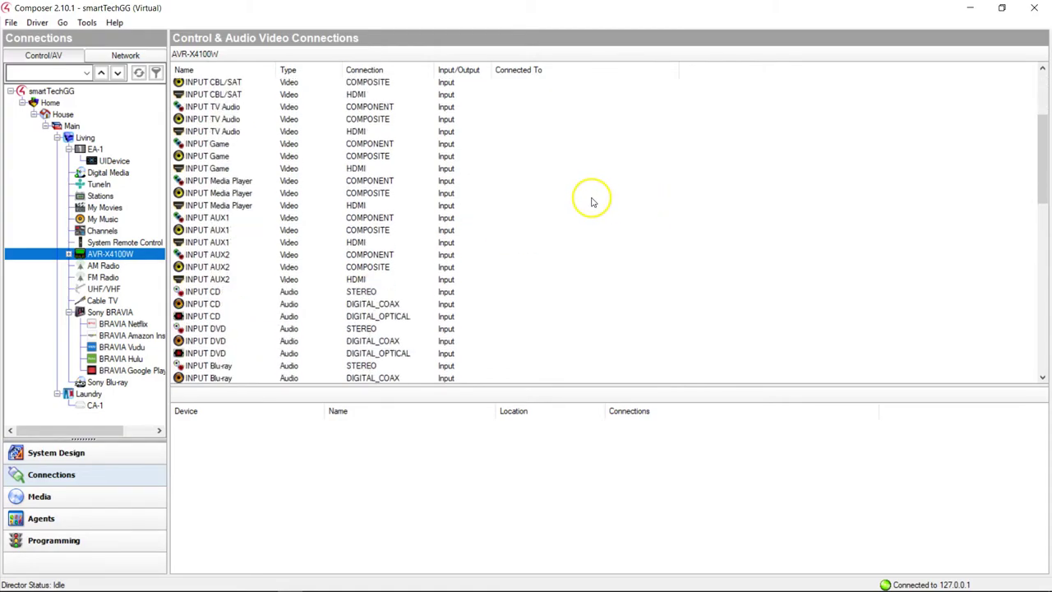
pyautogui.scroll(3, 596, 204)
pyautogui.scroll(1, 599, 203)
pyautogui.scroll(-3, 583, 163)
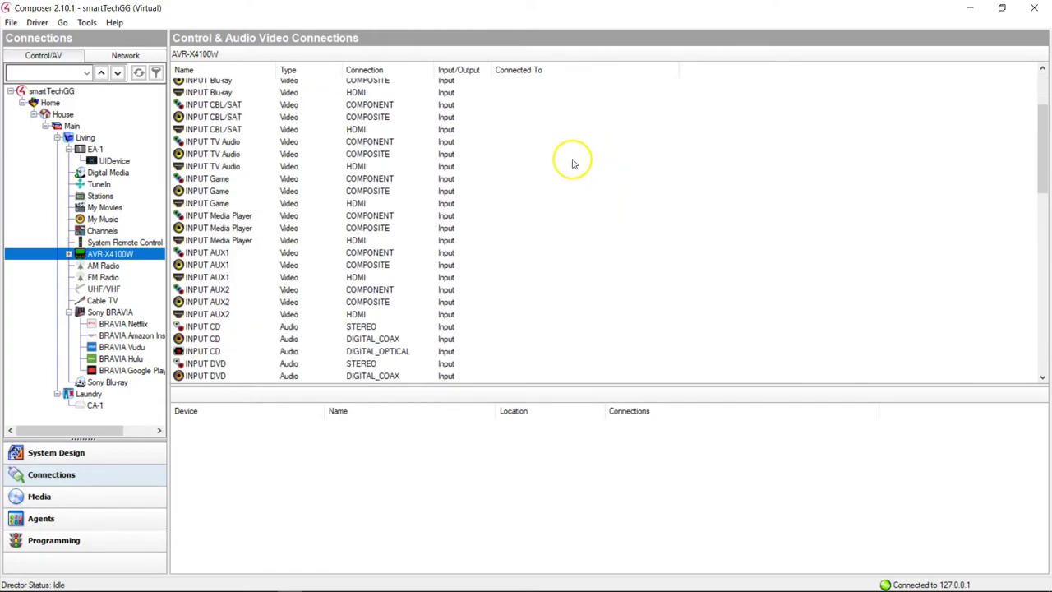
pyautogui.scroll(-4, 542, 152)
pyautogui.moveTo(1039, 164); pyautogui.dragTo(1044, 325)
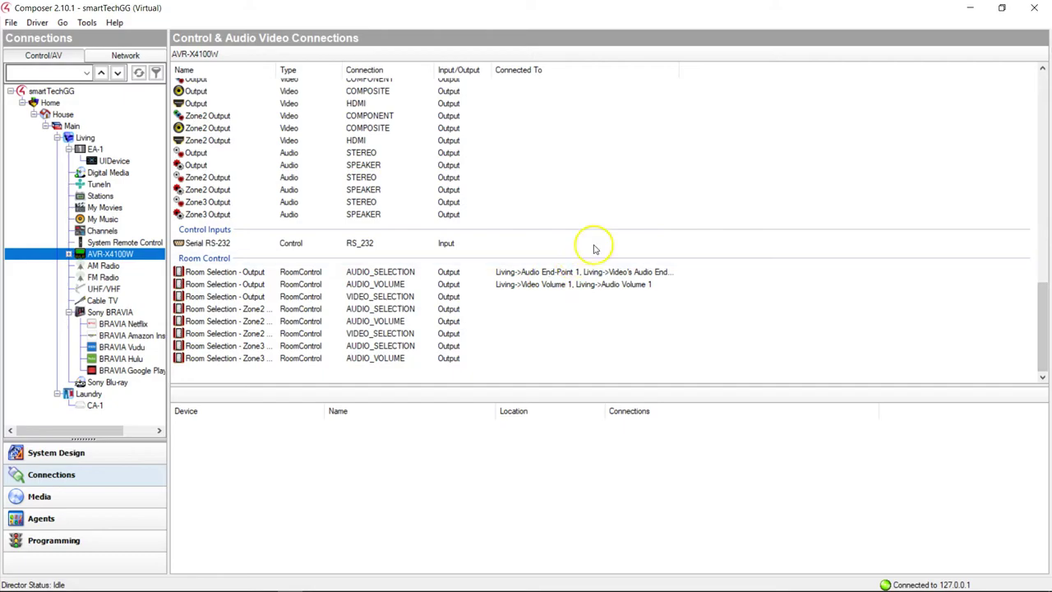
# Connect the AVR-X4100W's main HDMI video output to HDMI 1 on the Sony BRAVIA
pyautogui.scroll(2, 611, 226)
pyautogui.scroll(1, 608, 229)
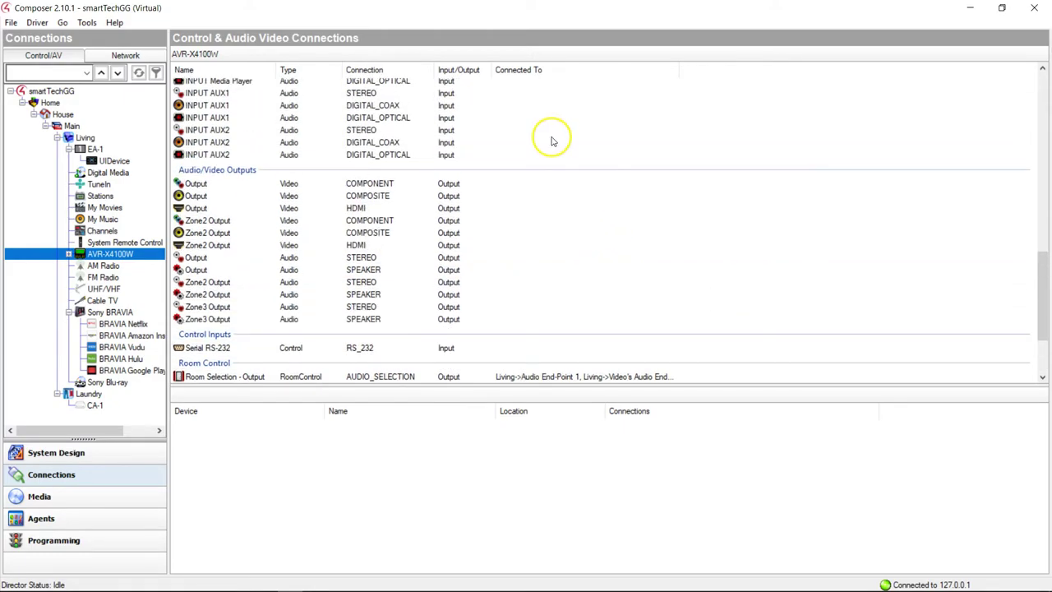
pyautogui.scroll(1, 559, 157)
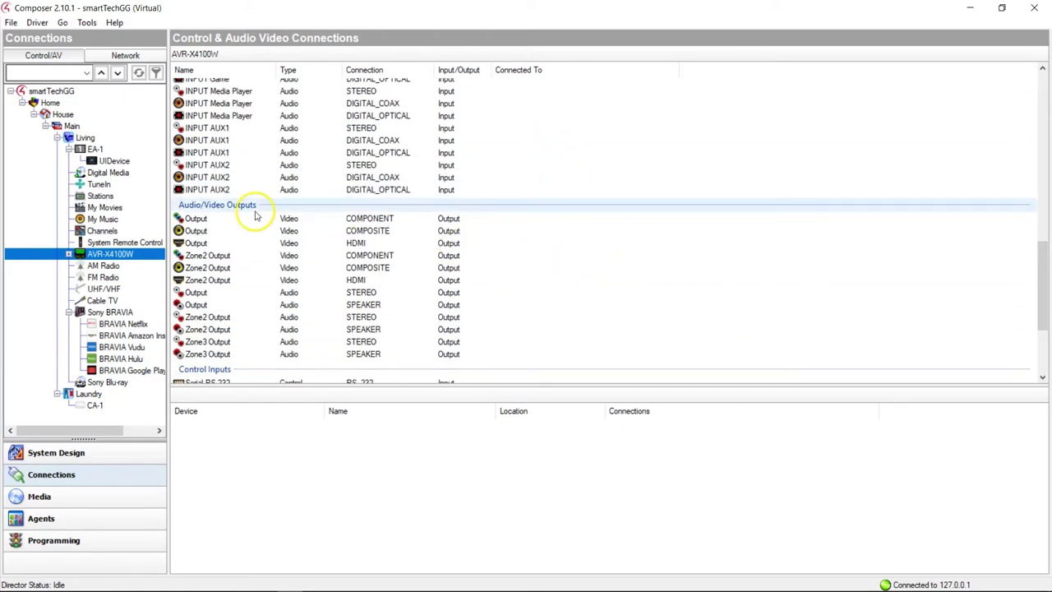
pyautogui.click(198, 243)
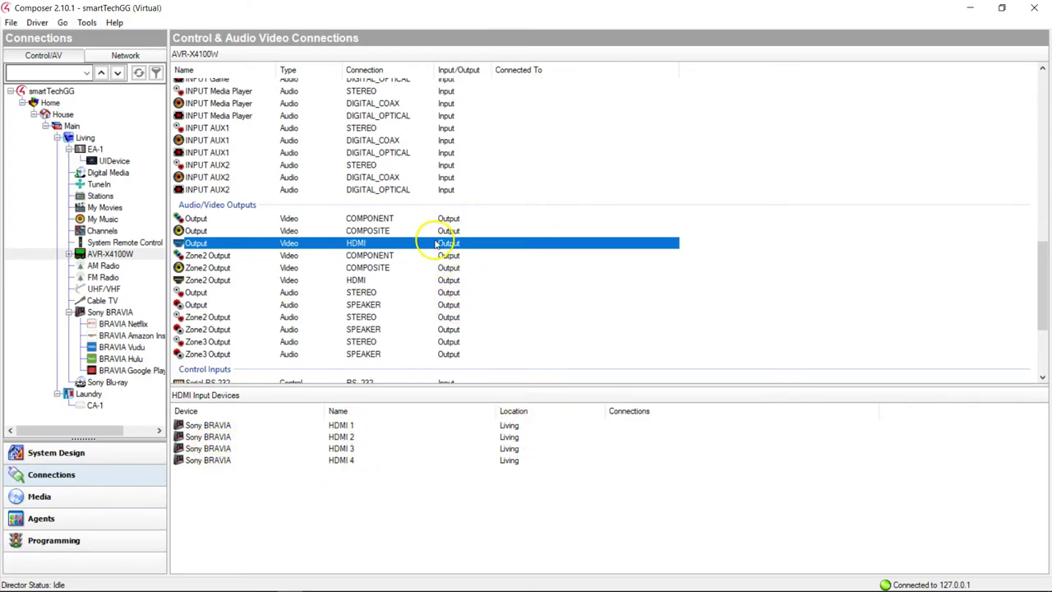
pyautogui.moveTo(428, 244); pyautogui.dragTo(619, 430)
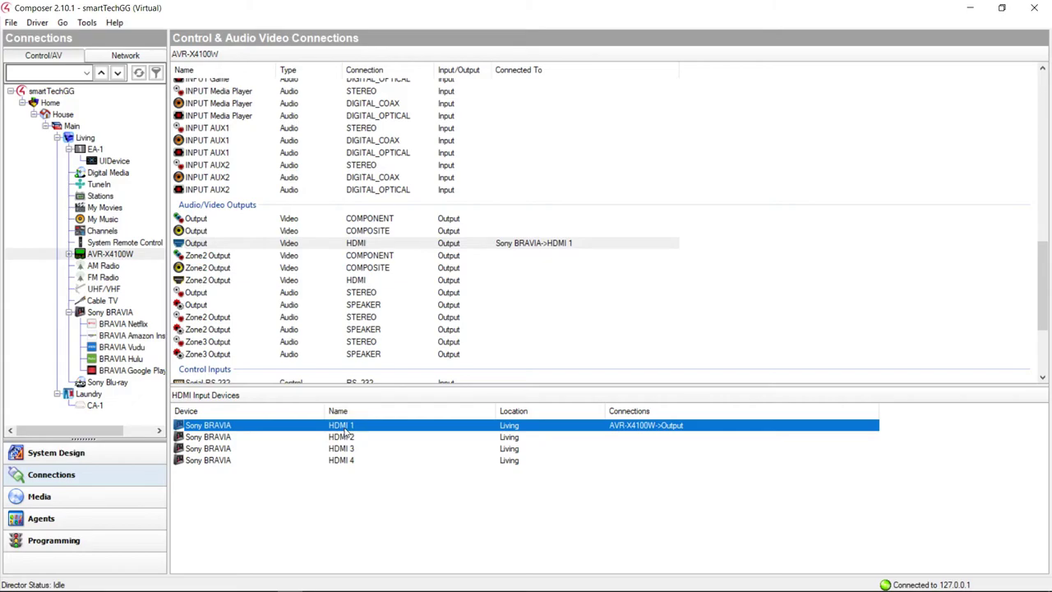
# Connect the AVR-X4100W's HDMI INPUT Blu-ray to the Sony Blu-ray player's Output Main
pyautogui.scroll(10, 387, 271)
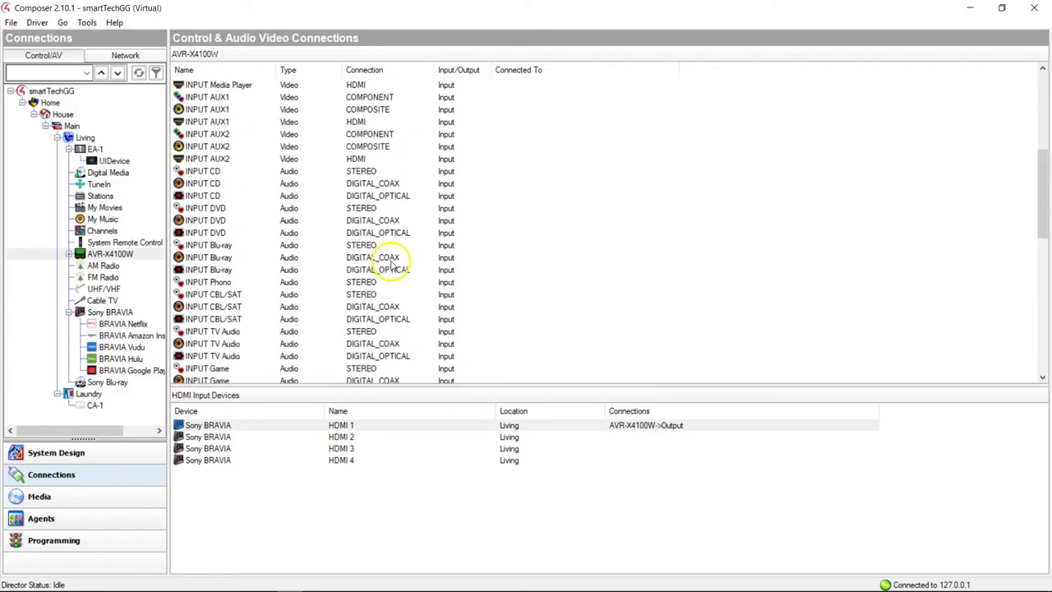
pyautogui.scroll(3, 393, 264)
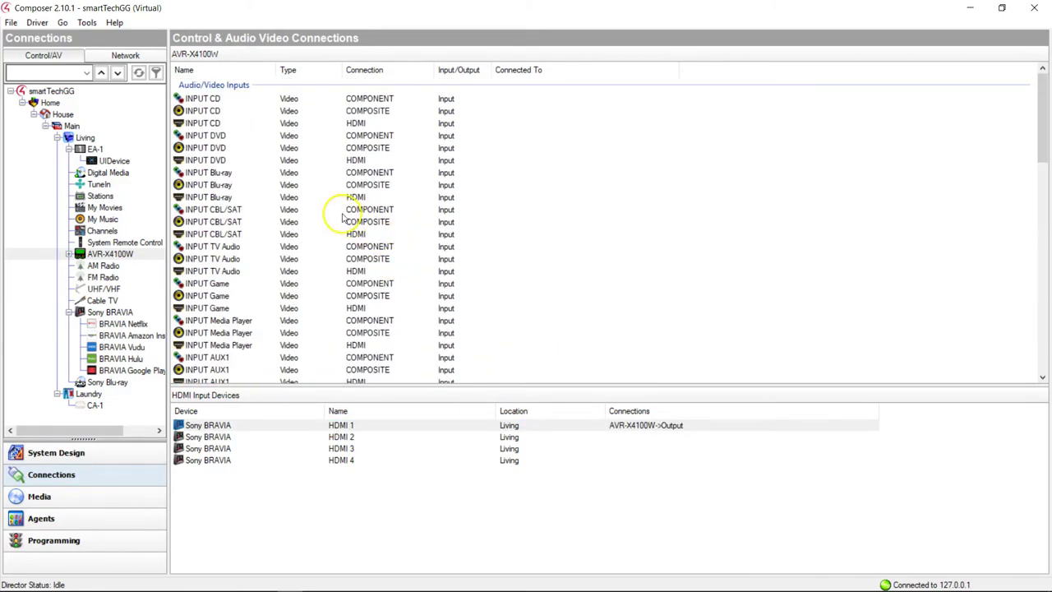
pyautogui.click(253, 198)
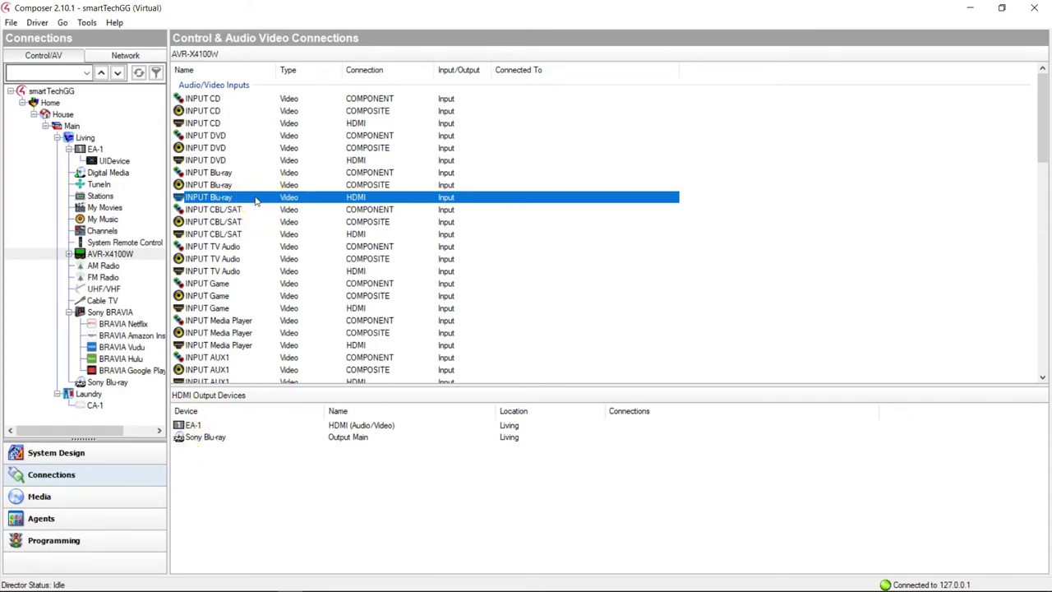
pyautogui.moveTo(255, 201); pyautogui.dragTo(583, 443)
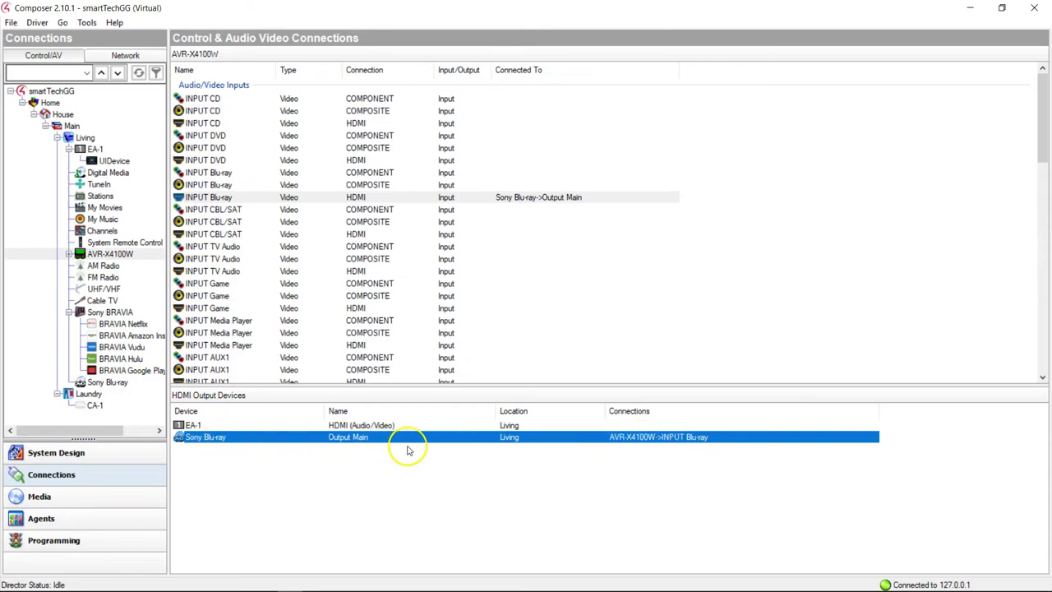
pyautogui.click(469, 381)
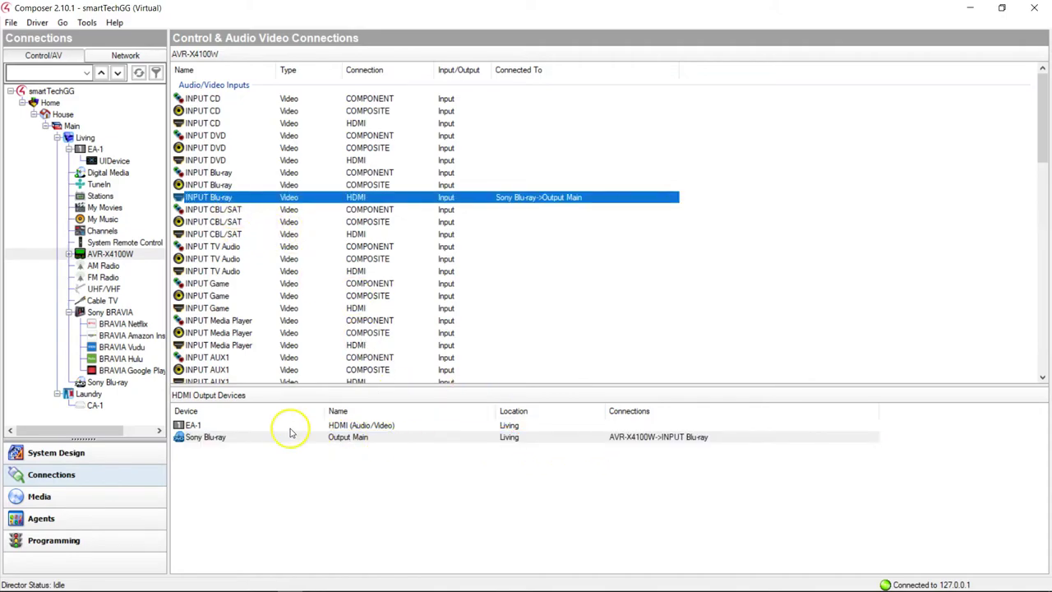
# Connect the EA-1's HDMI (Audio/Video) output to the AVR-X4100W's HDMI INPUT AUX1
pyautogui.click(212, 426)
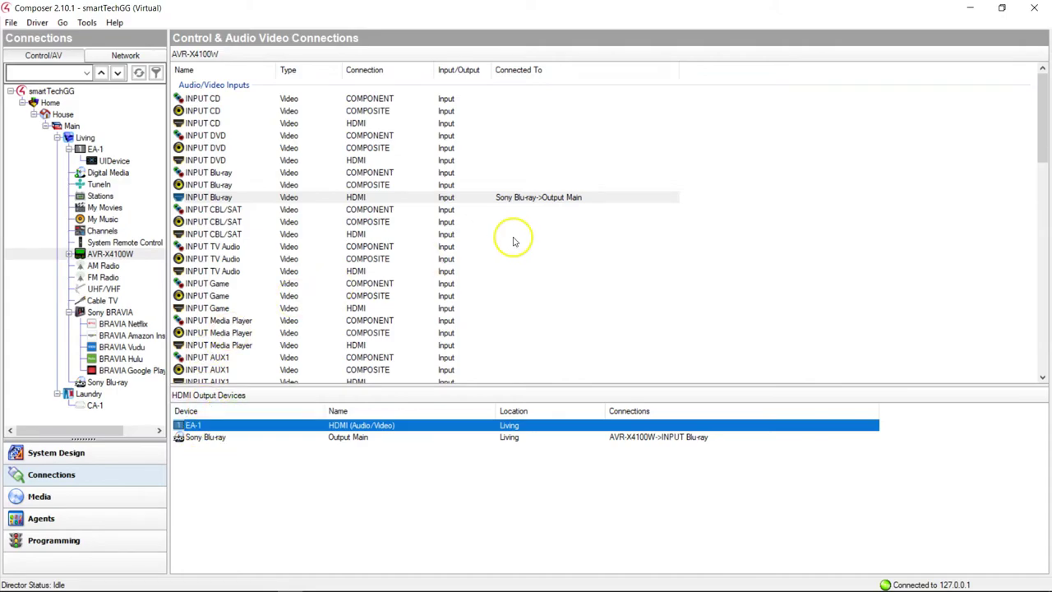
pyautogui.scroll(-1, 516, 224)
pyautogui.click(226, 348)
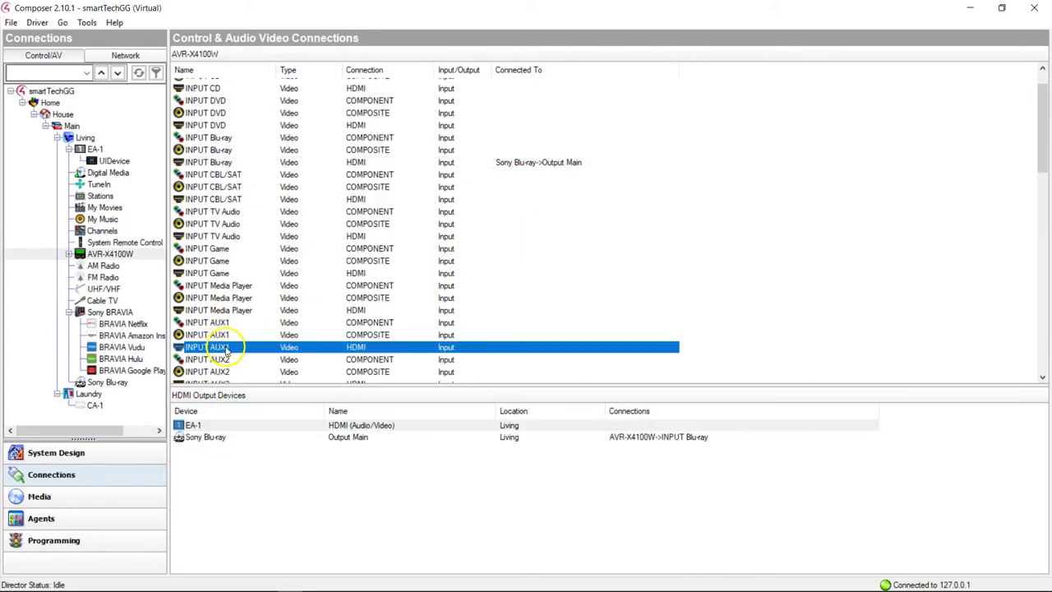
pyautogui.moveTo(226, 348); pyautogui.dragTo(620, 428)
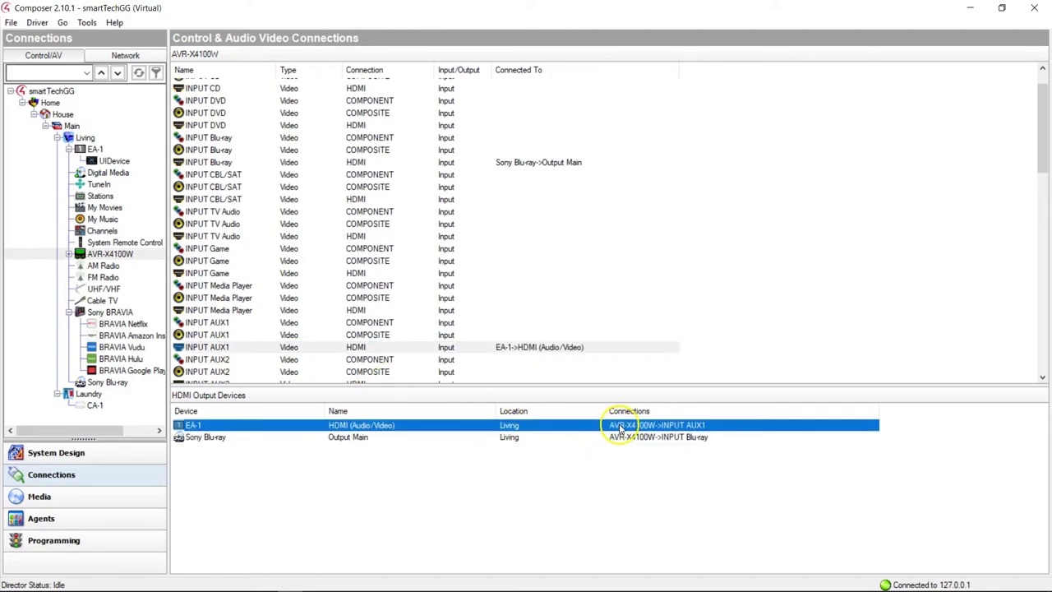
pyautogui.click(272, 489)
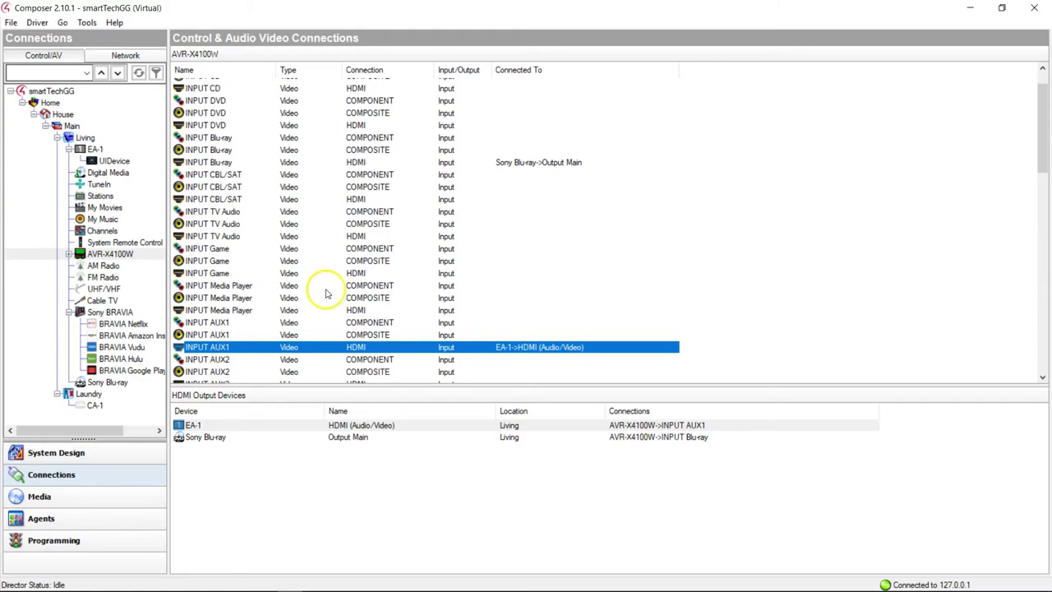
# Check the devices available for the AVR-X4100W's HDMI INPUT TV Audio and its HDMI Zone2 Output
pyautogui.click(210, 236)
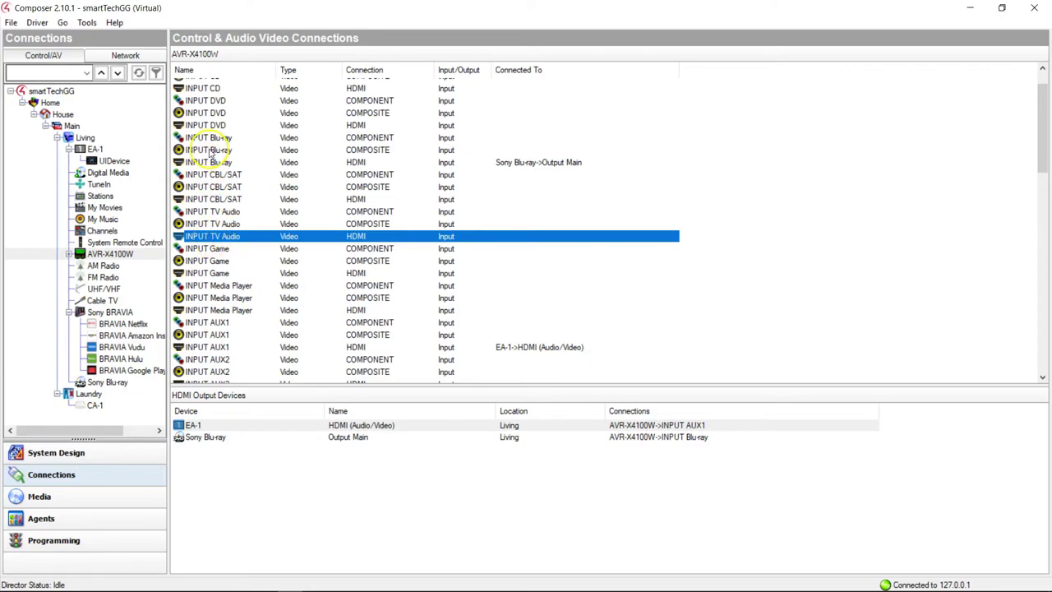
pyautogui.scroll(-13, 283, 255)
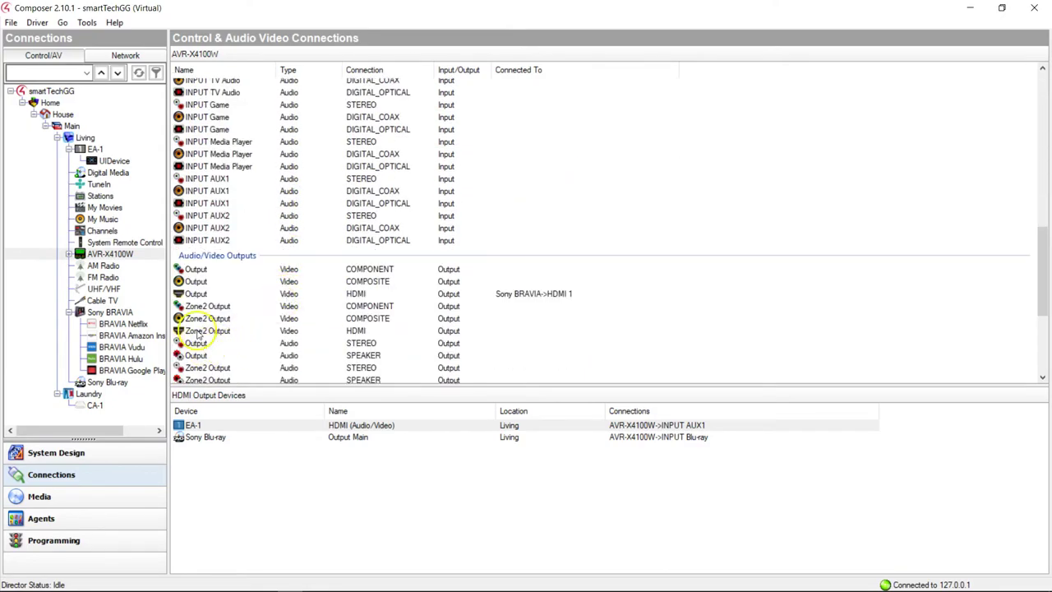
pyautogui.click(200, 330)
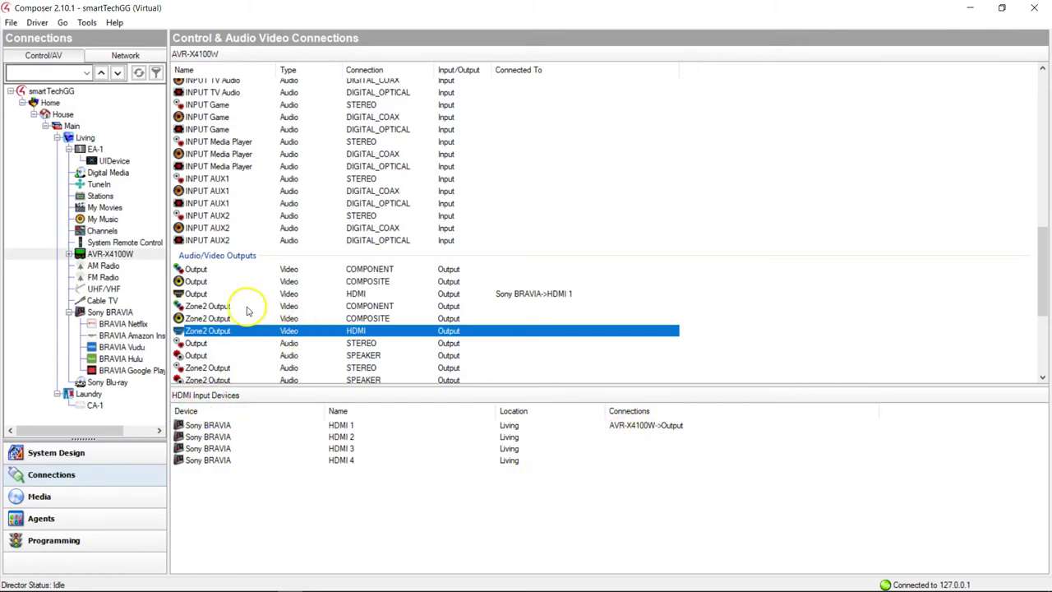
pyautogui.scroll(15, 294, 237)
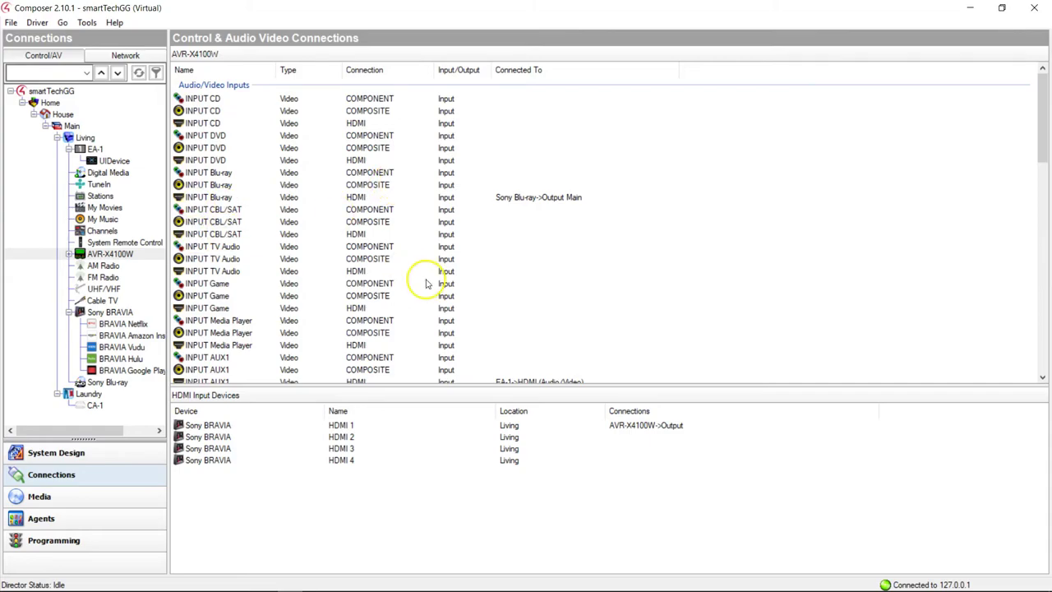
# View the IP network connections and the discovered devices in the system design
pyautogui.click(42, 477)
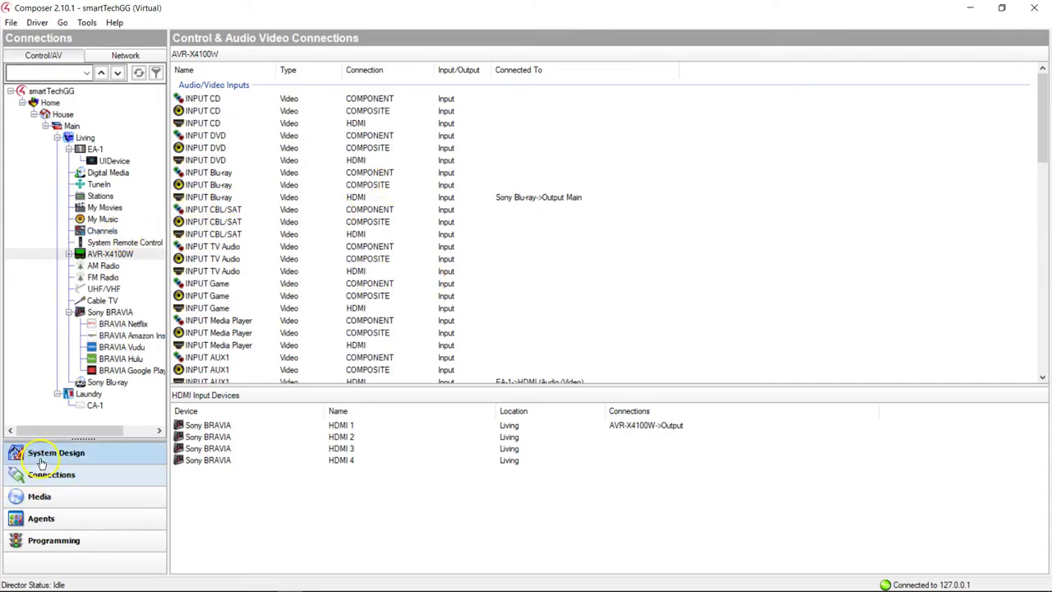
pyautogui.click(119, 55)
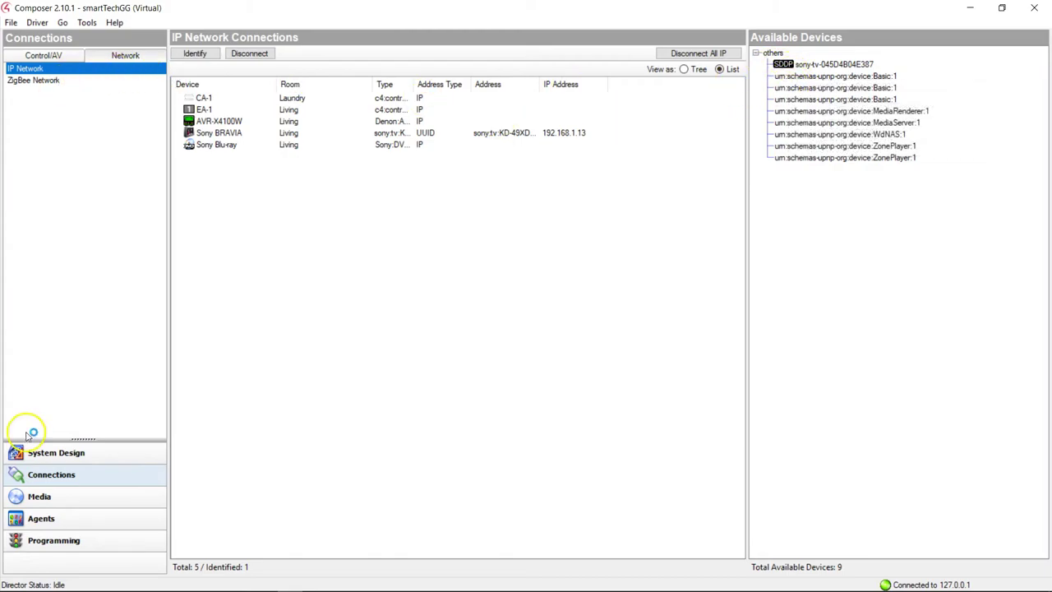
pyautogui.click(46, 454)
pyautogui.click(905, 54)
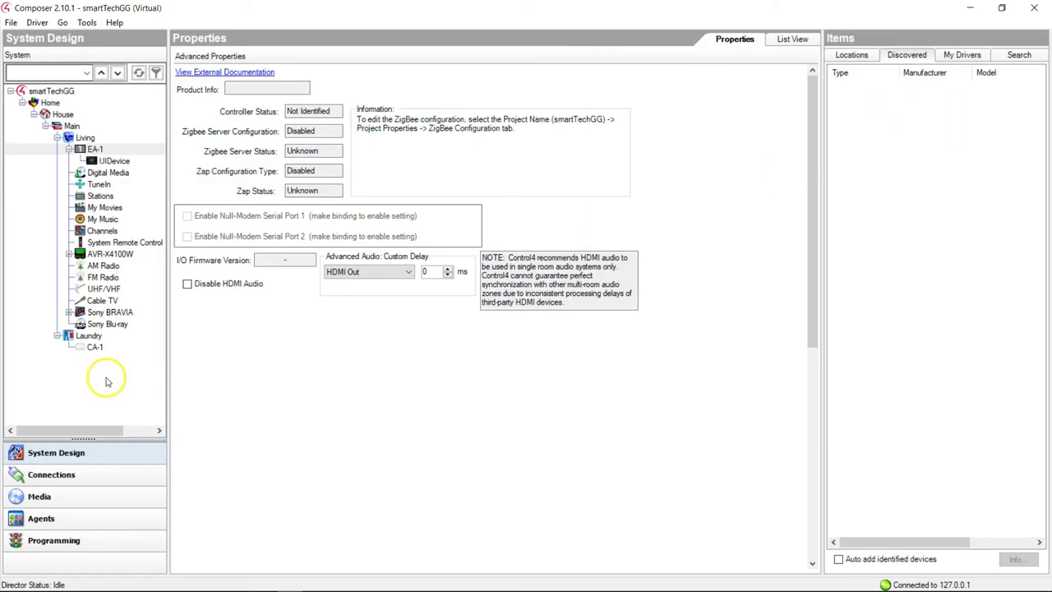
# Try to identify the Living room's system remote control in the ZigBee network connections
pyautogui.click(45, 475)
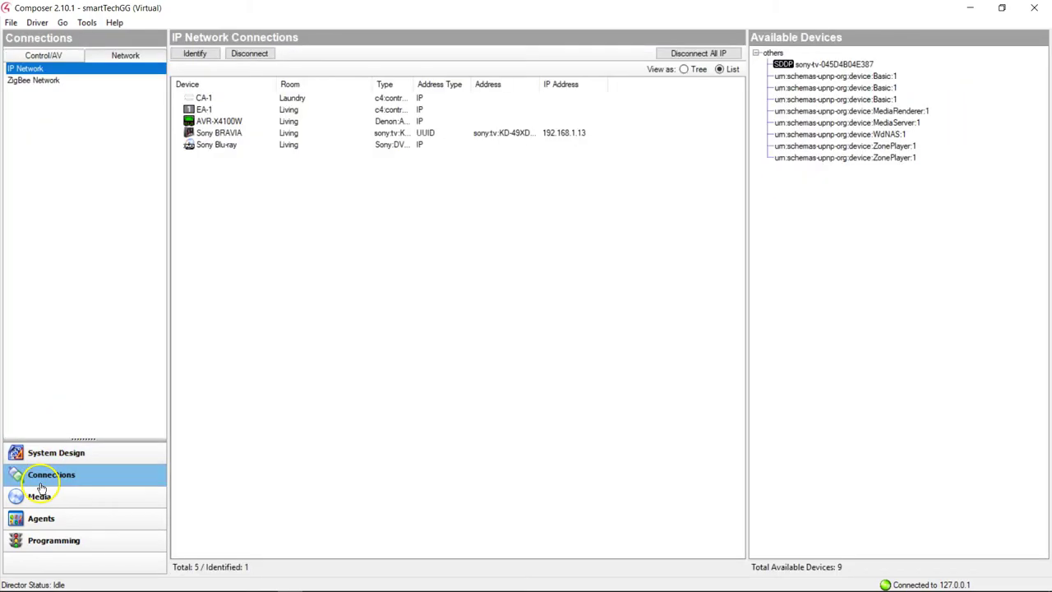
pyautogui.click(30, 79)
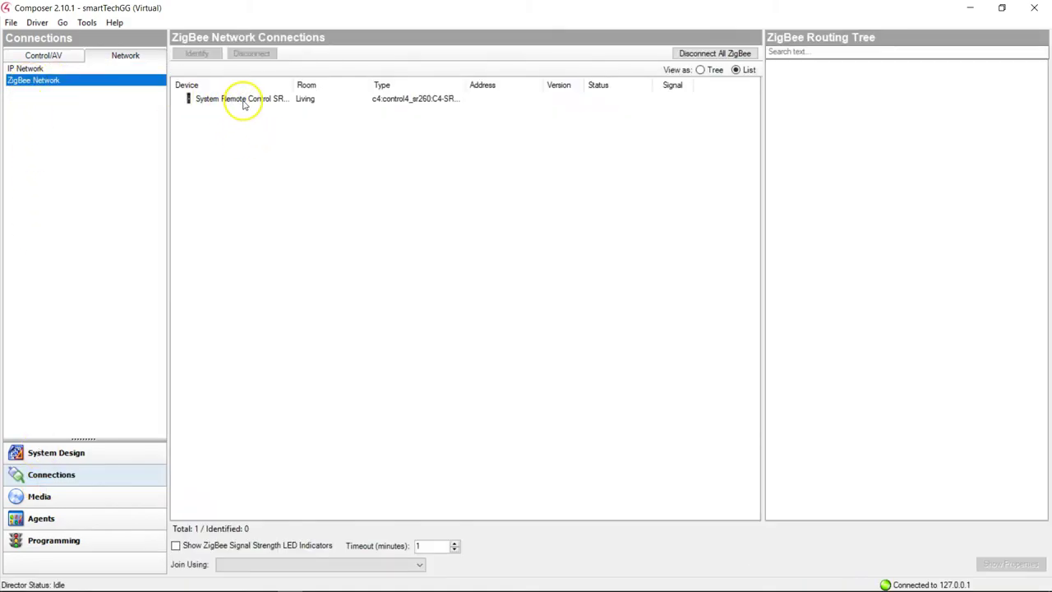
pyautogui.click(241, 100)
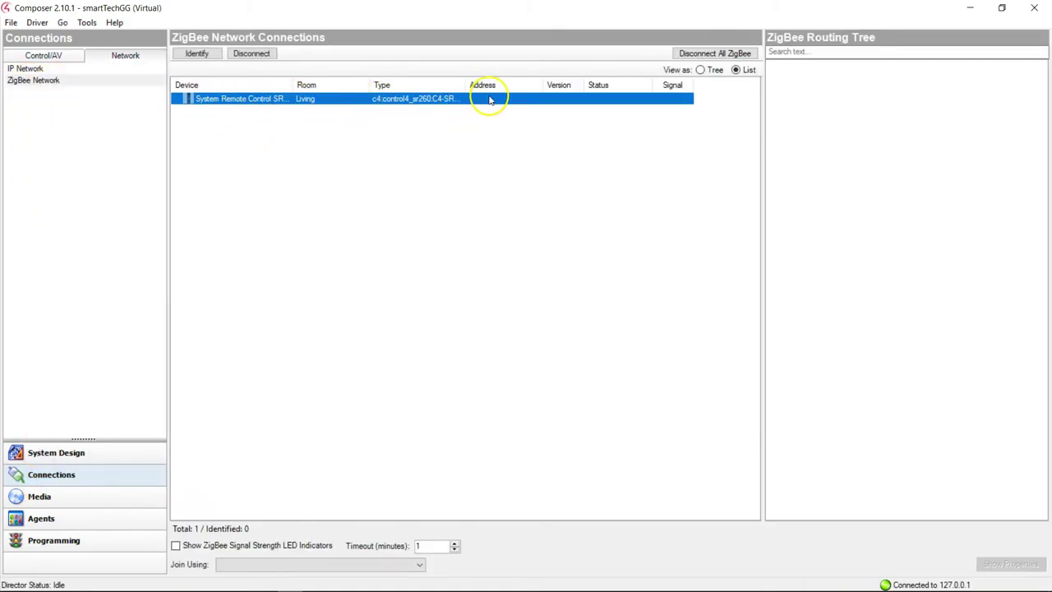
pyautogui.rightClick(352, 102)
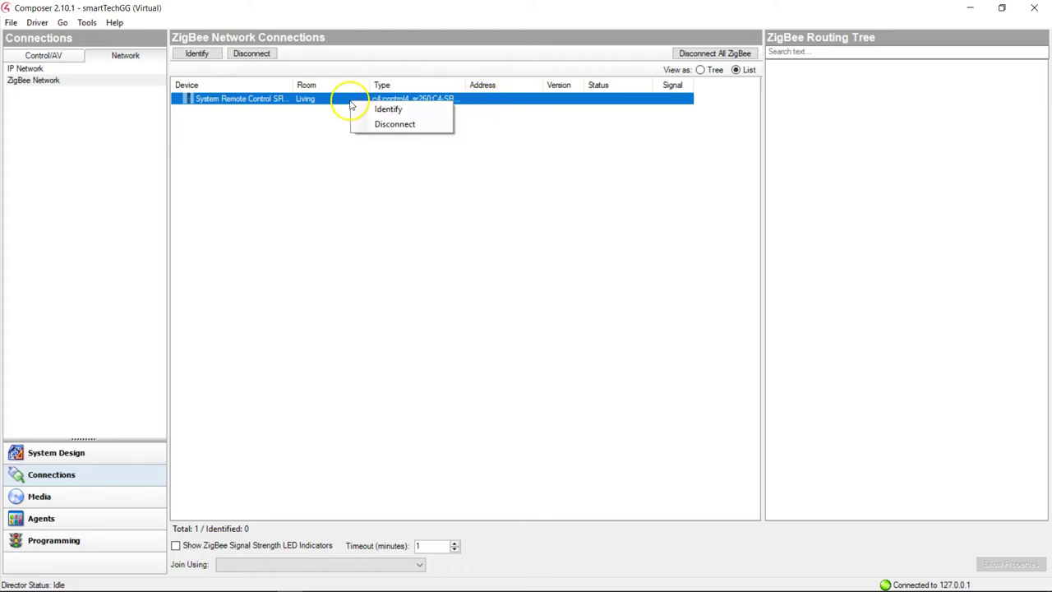
pyautogui.click(393, 112)
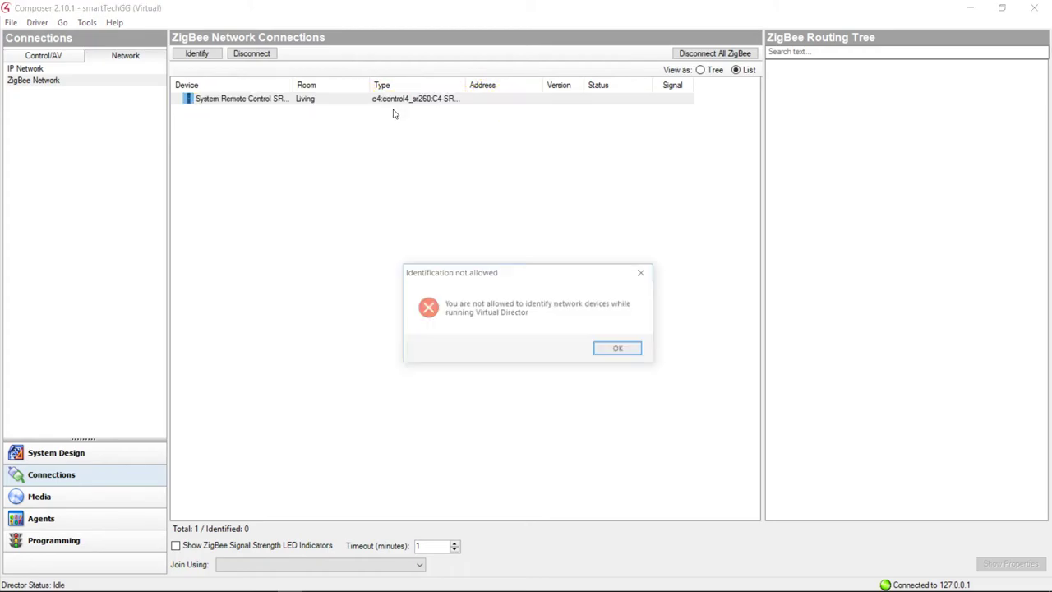
pyautogui.click(619, 351)
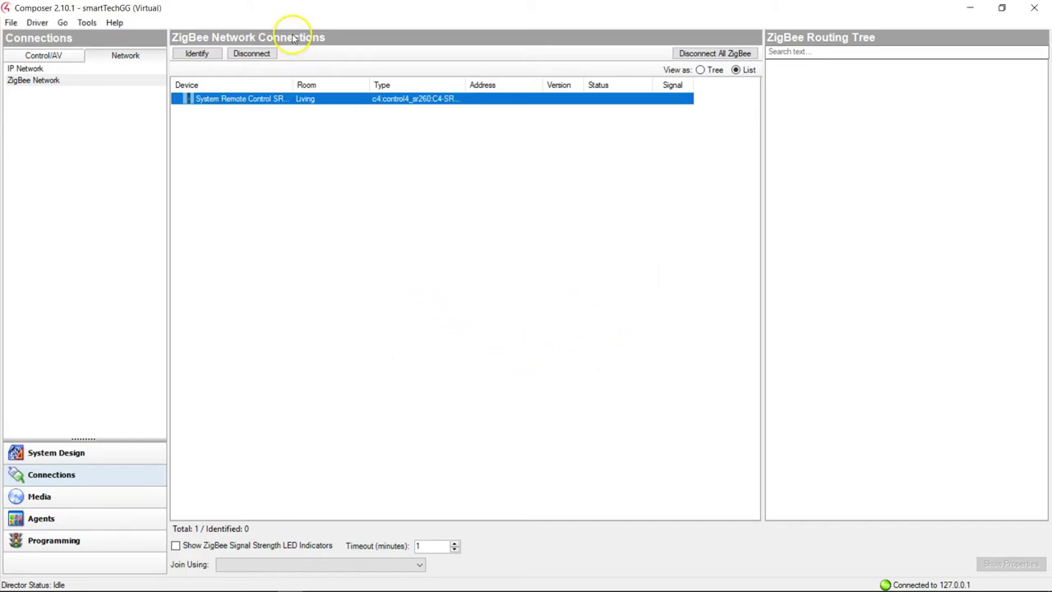
pyautogui.rightClick(317, 98)
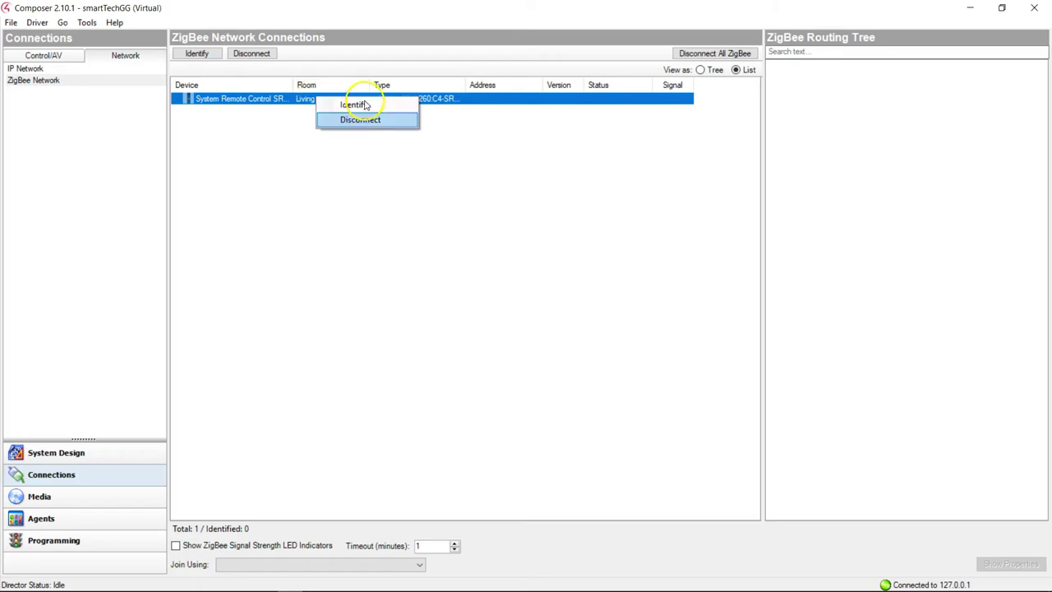
pyautogui.click(340, 236)
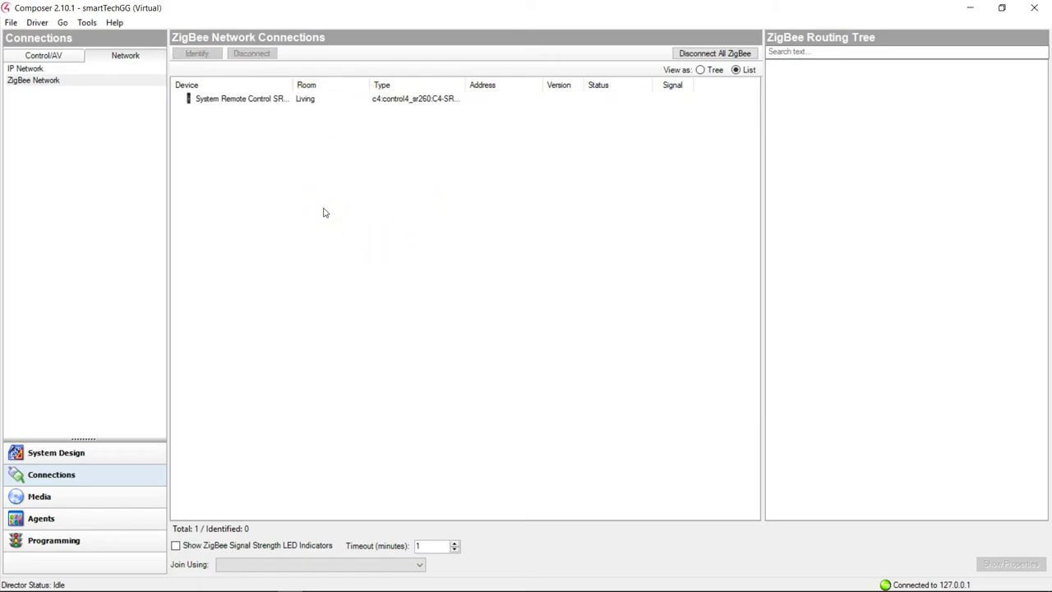
# Return to the control and audio video connections and display those of Digital Media in the Living room
pyautogui.click(45, 57)
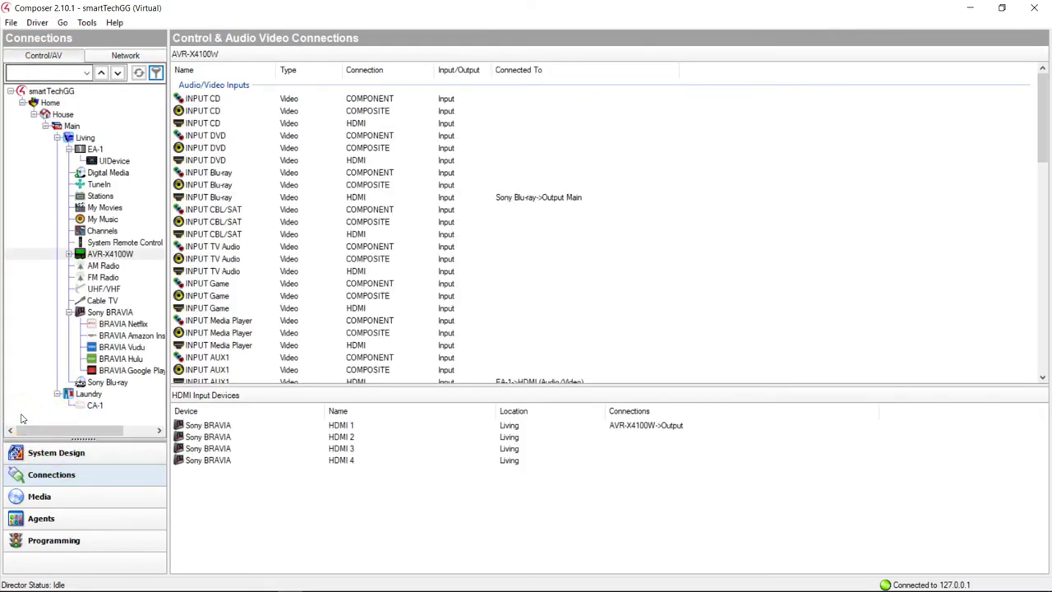
pyautogui.click(11, 22)
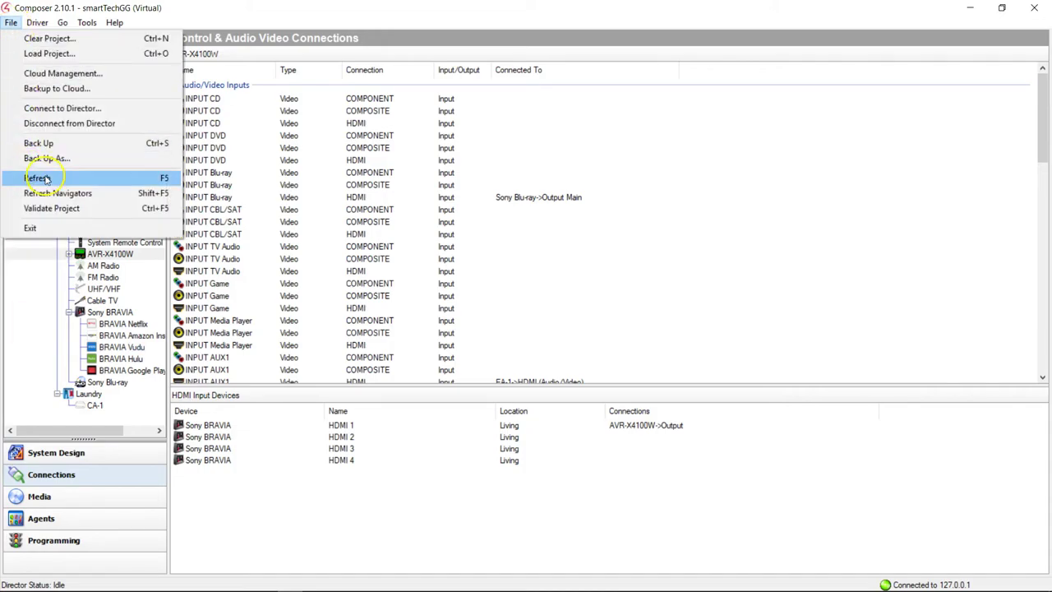
pyautogui.click(36, 299)
pyautogui.click(105, 173)
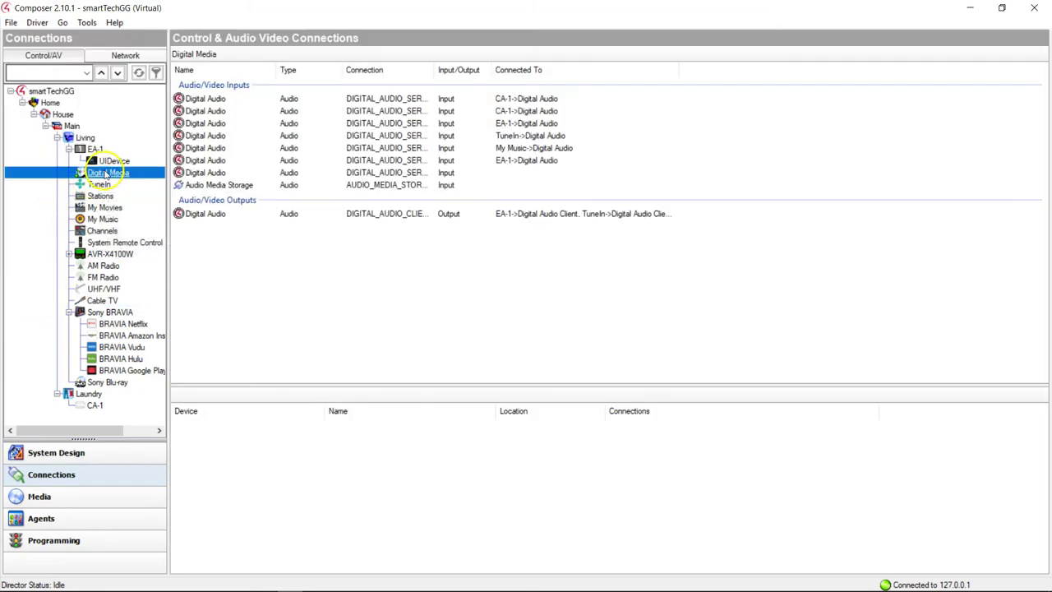
# View the control outputs of the EA-1's UIDevice in the Living room
pyautogui.click(112, 160)
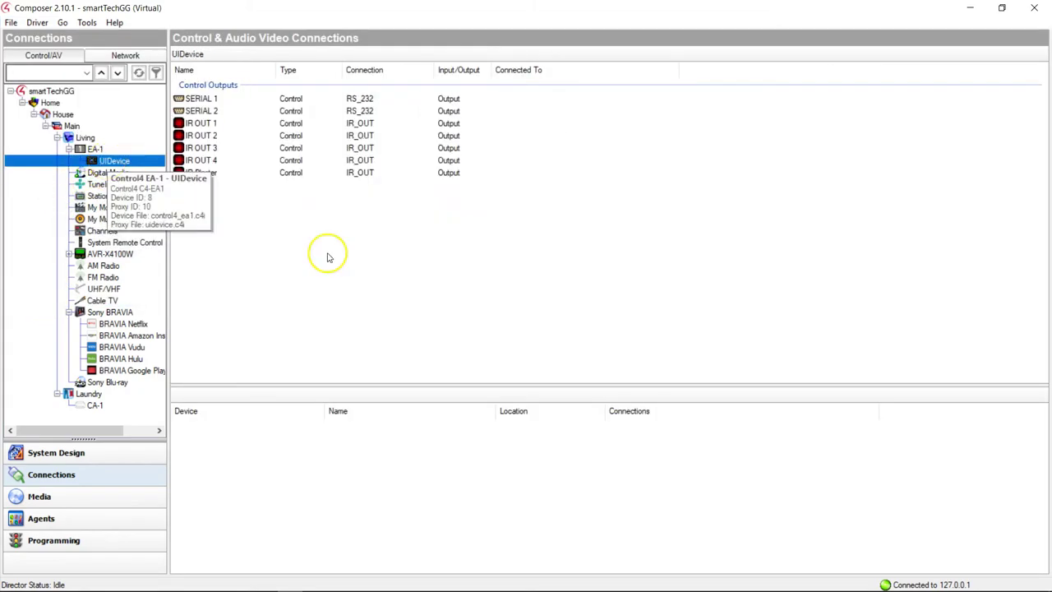
pyautogui.click(209, 239)
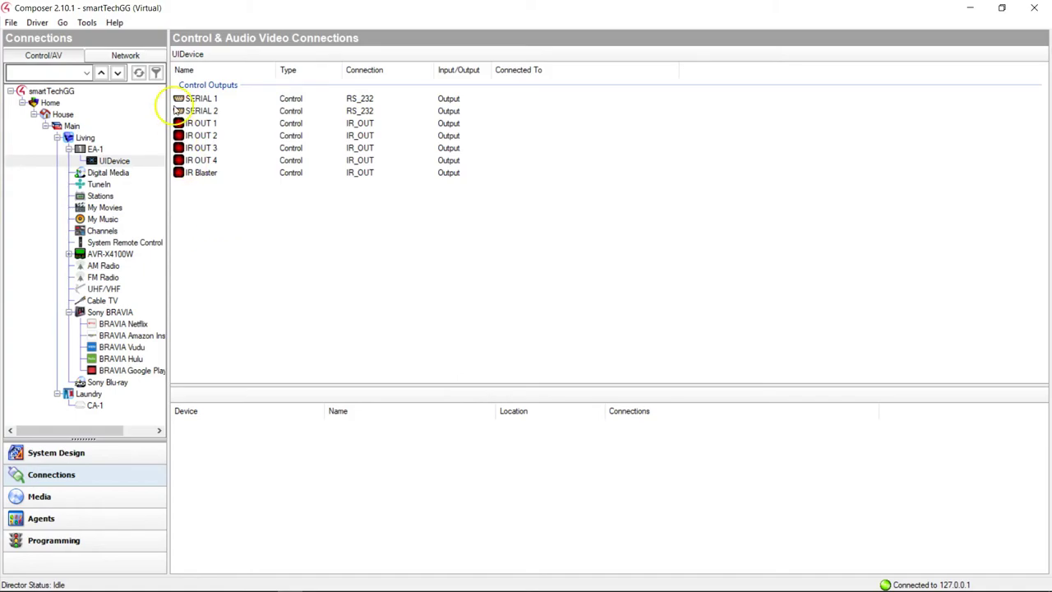
# Open Network Tools, compare its ZigBee and IP network device lists, and close it again
pyautogui.click(89, 22)
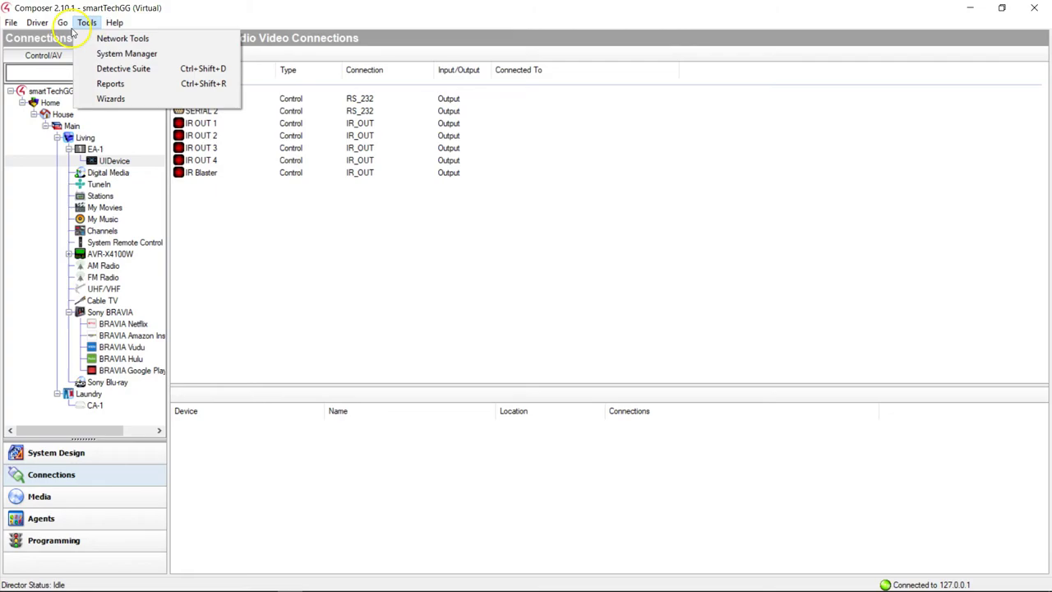
pyautogui.click(37, 22)
pyautogui.click(86, 22)
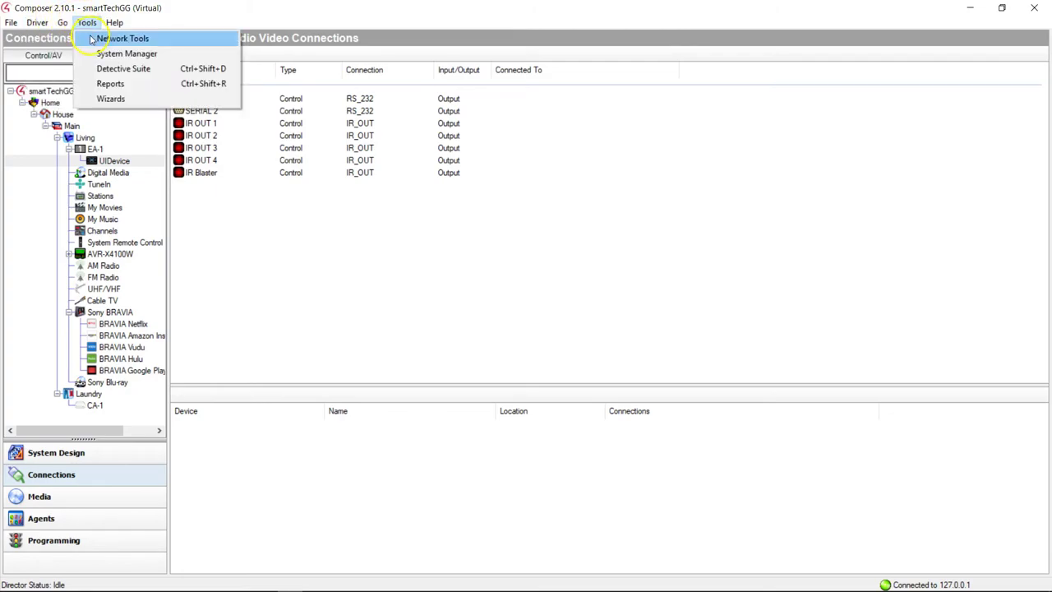
pyautogui.click(111, 37)
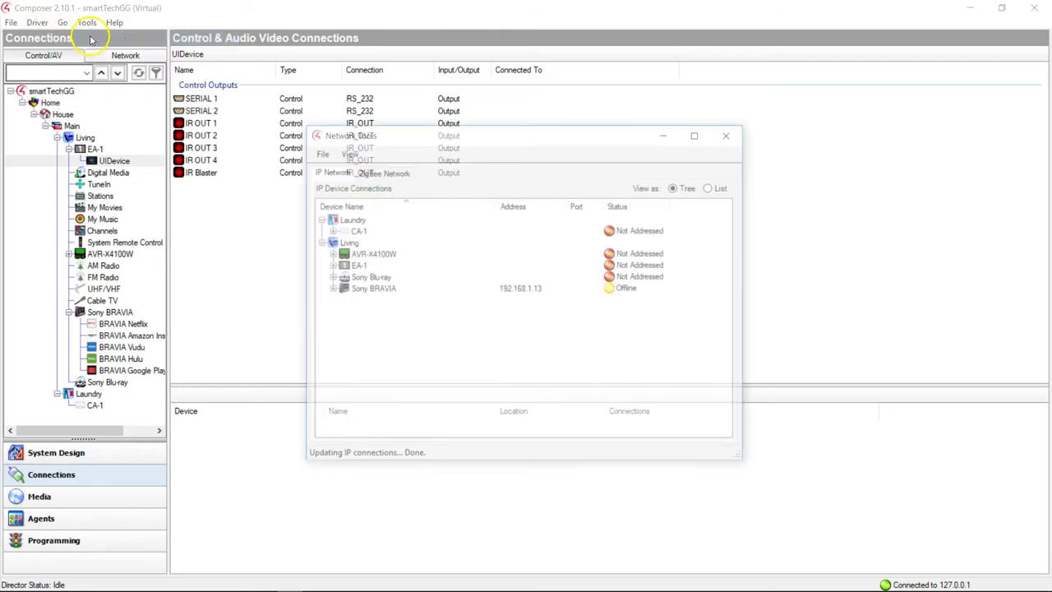
pyautogui.click(372, 177)
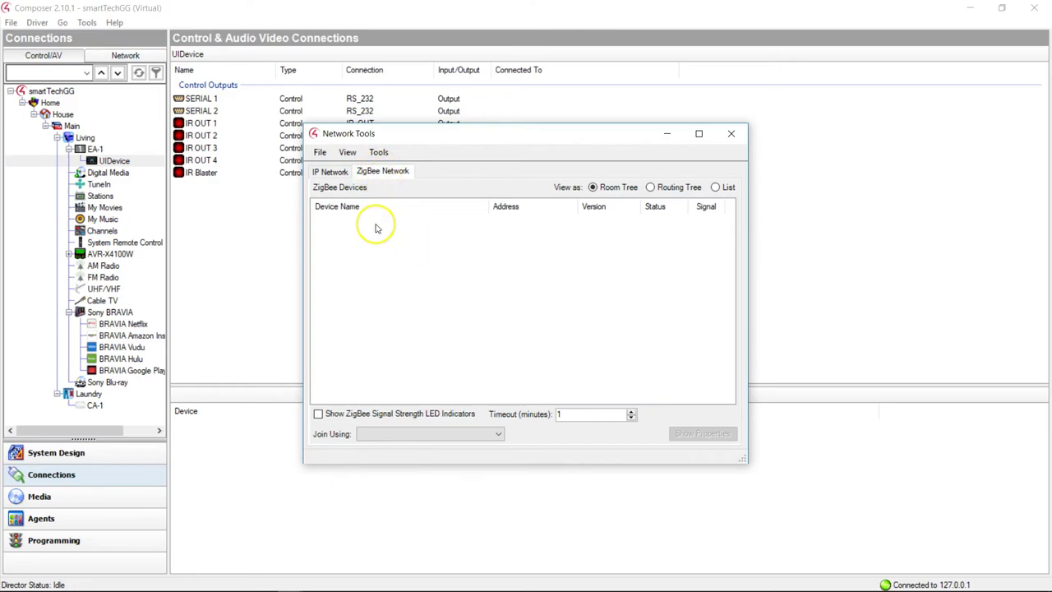
pyautogui.click(329, 172)
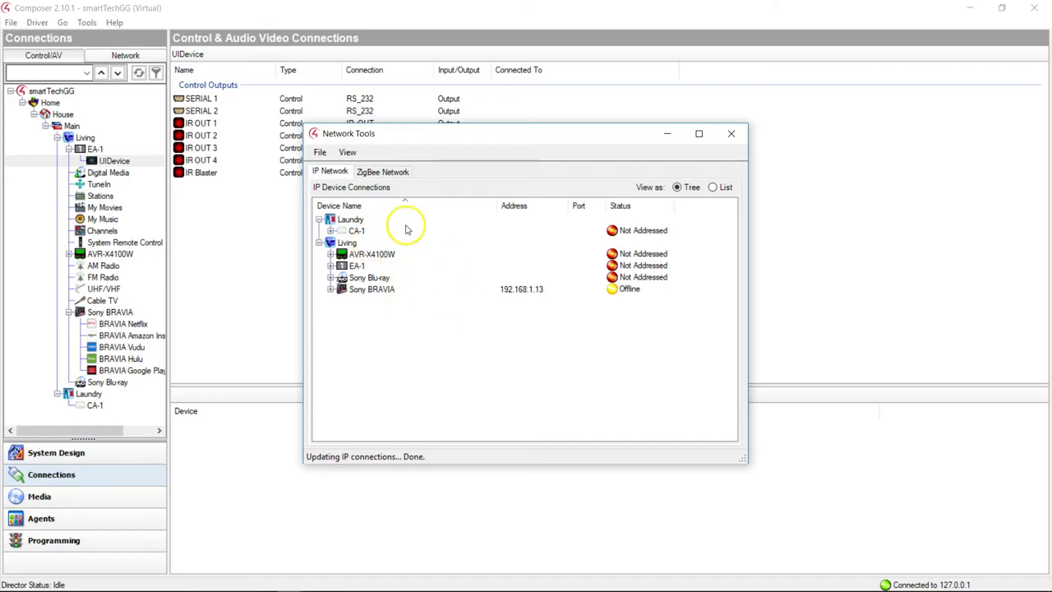
pyautogui.click(389, 174)
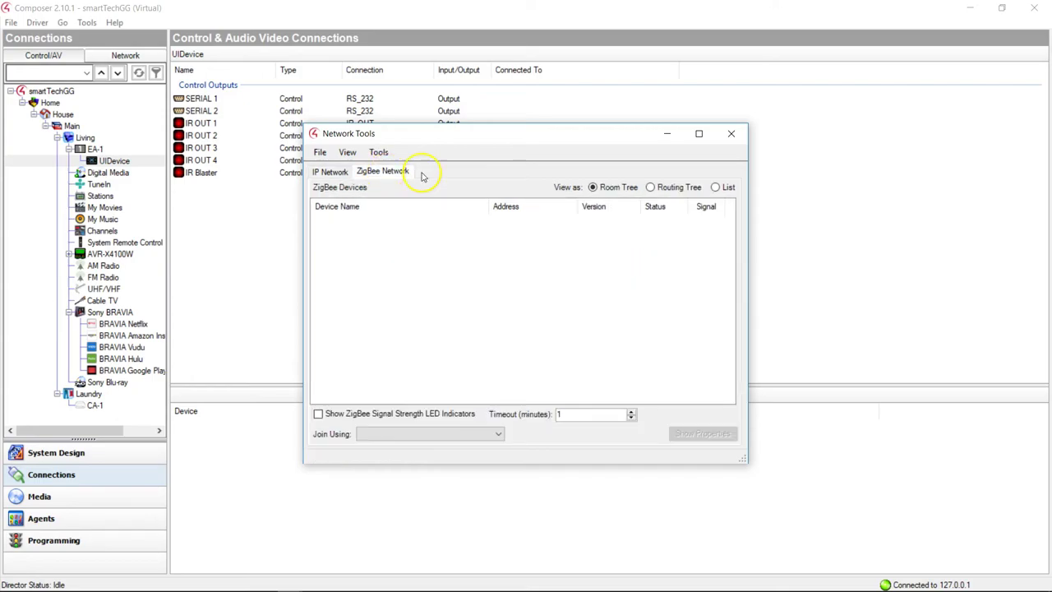
pyautogui.click(731, 137)
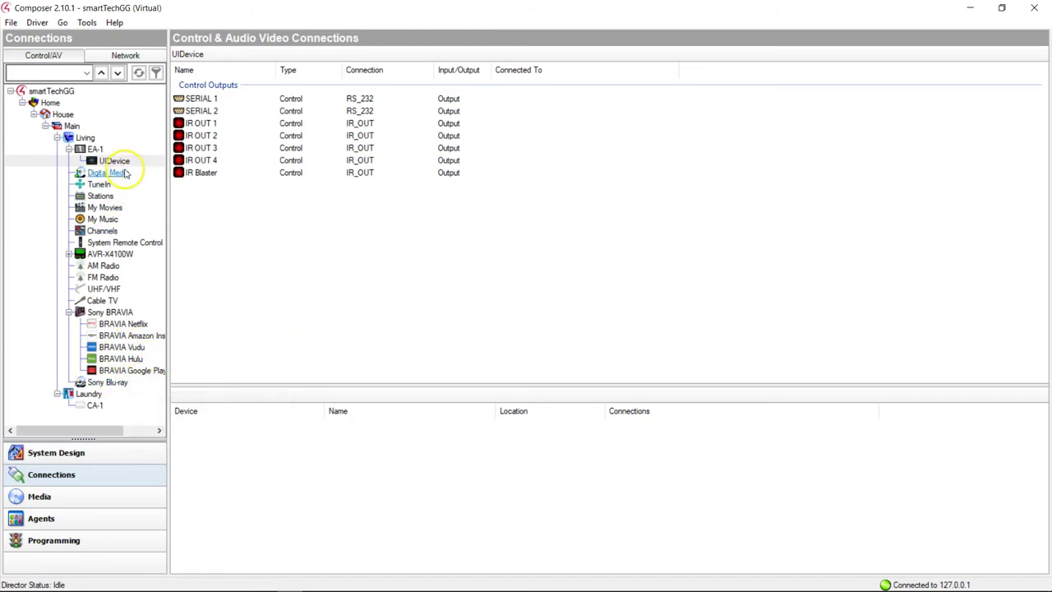
# Connect the EA-1's IR OUT 1 control output to the Sony BRAVIA's IR input in the Living room
pyautogui.click(93, 150)
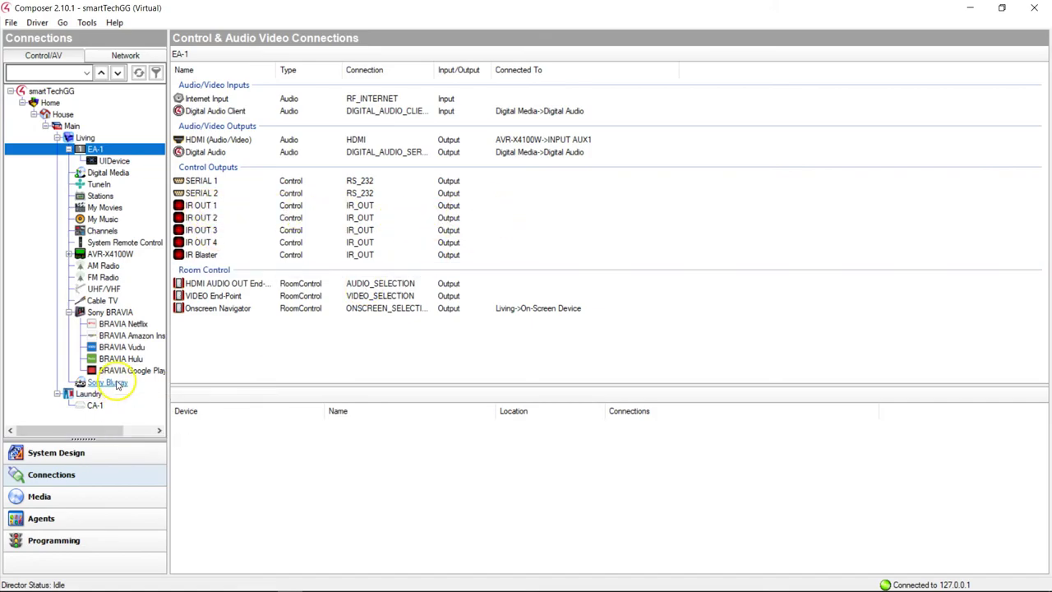
pyautogui.moveTo(120, 385)
pyautogui.click(300, 206)
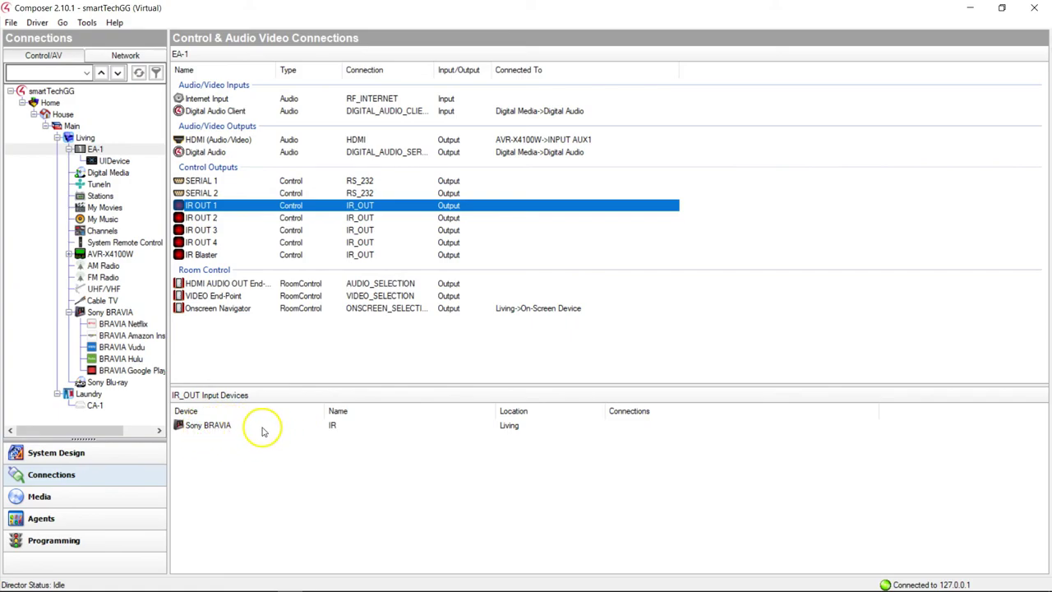
pyautogui.moveTo(268, 432); pyautogui.dragTo(504, 225)
pyautogui.click(611, 427)
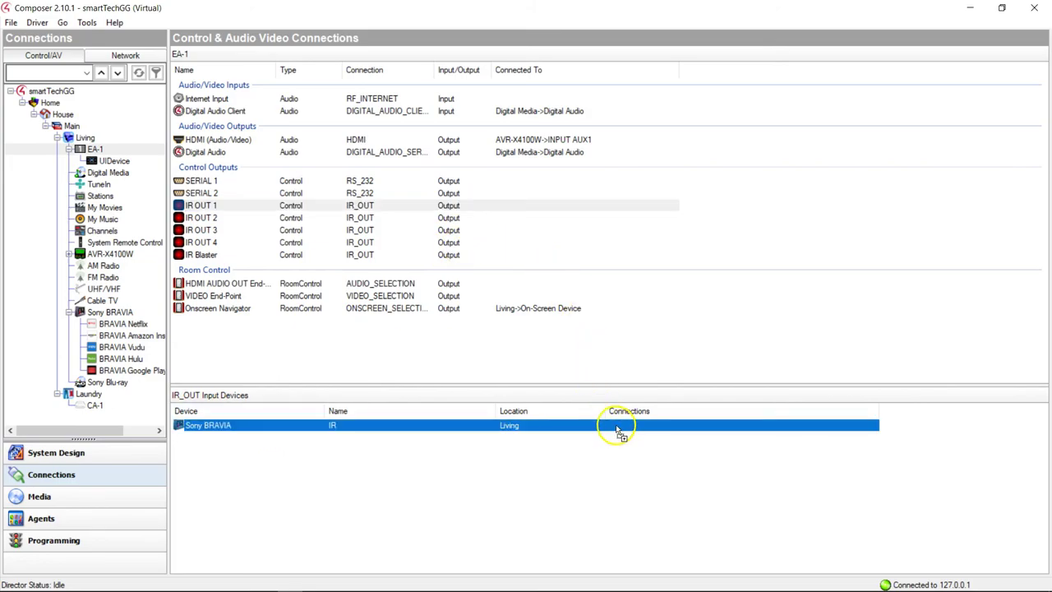
pyautogui.click(534, 362)
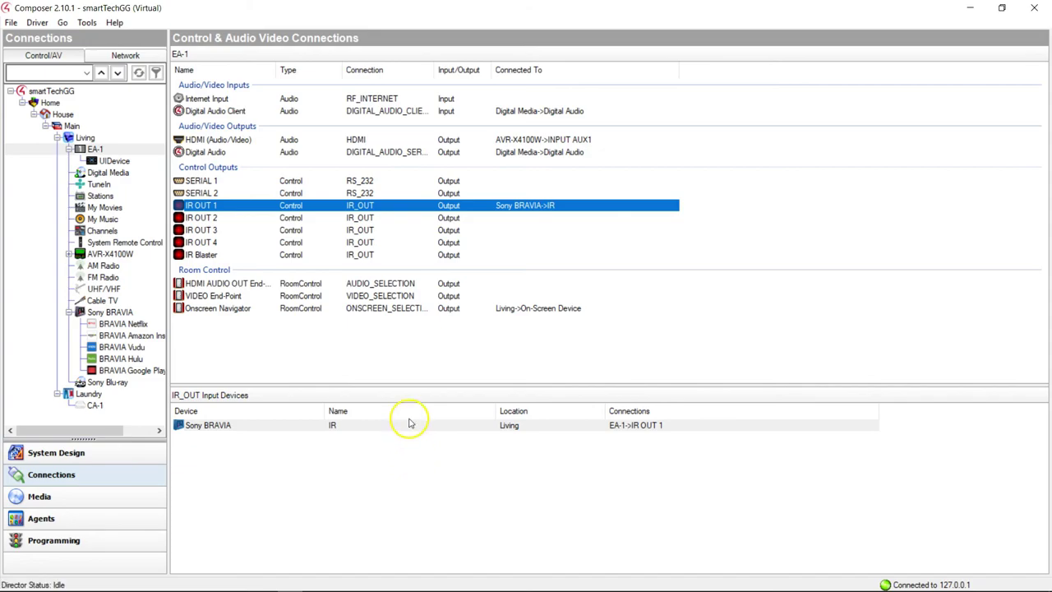
# Disconnect the Sony BRAVIA's IR input from the EA-1's IR OUT 1
pyautogui.rightClick(635, 426)
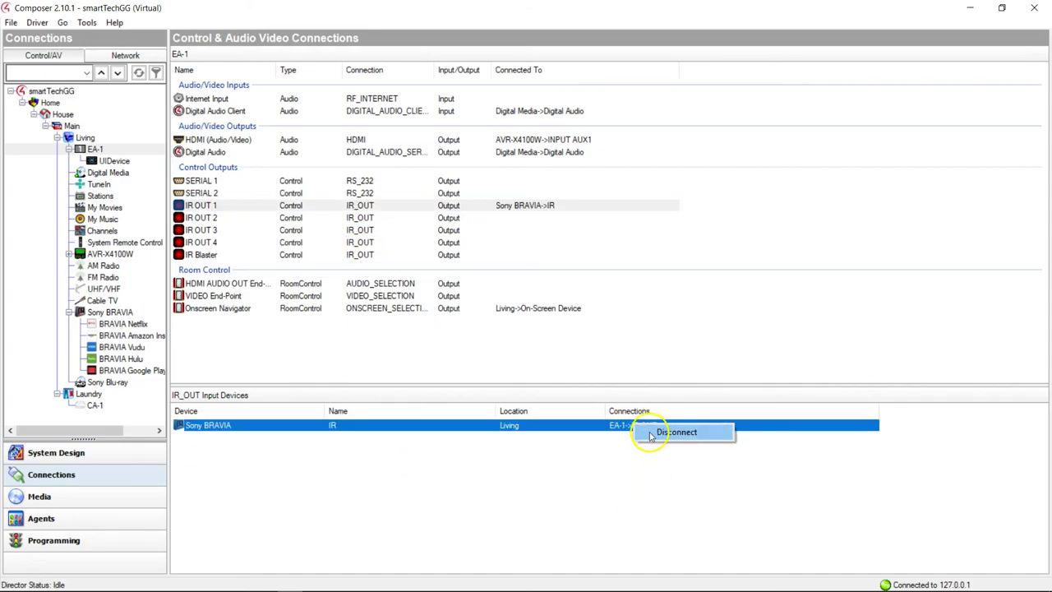
pyautogui.click(670, 432)
pyautogui.click(578, 350)
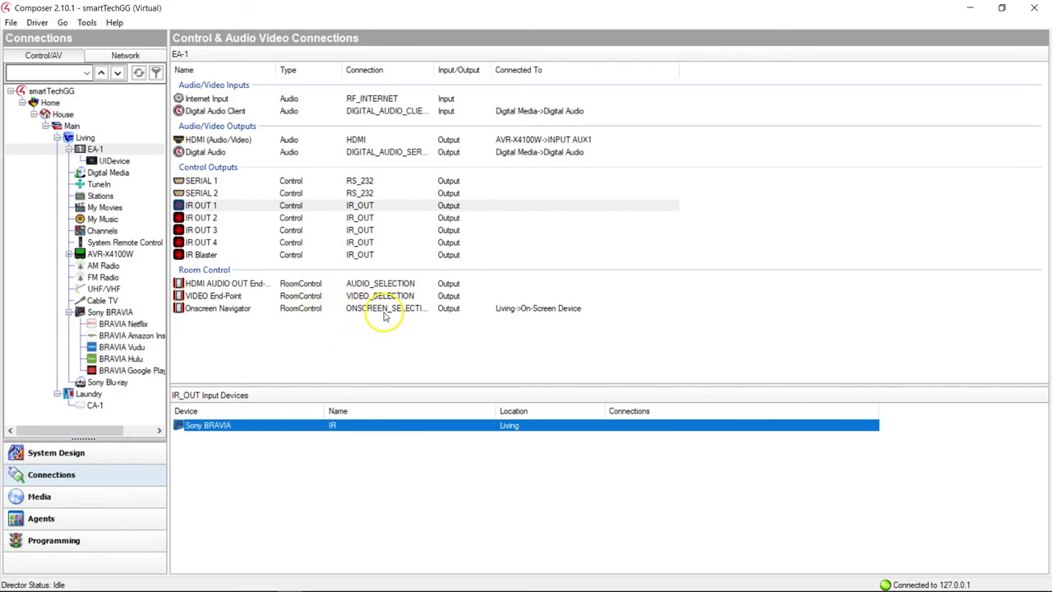
# Reselect the EA-1 in the Living room and switch to the system design
pyautogui.click(93, 150)
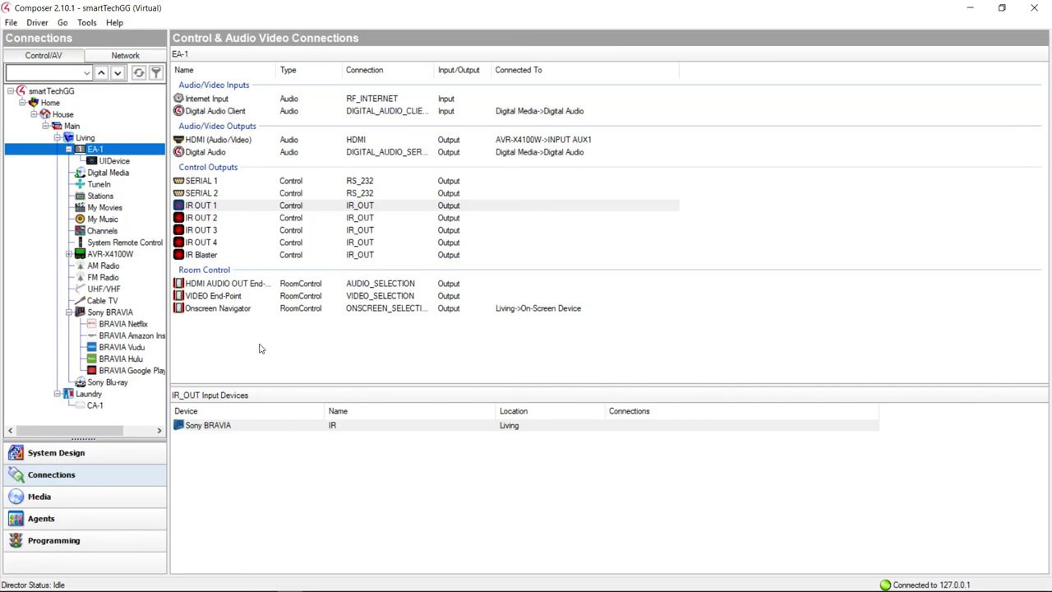
pyautogui.click(49, 458)
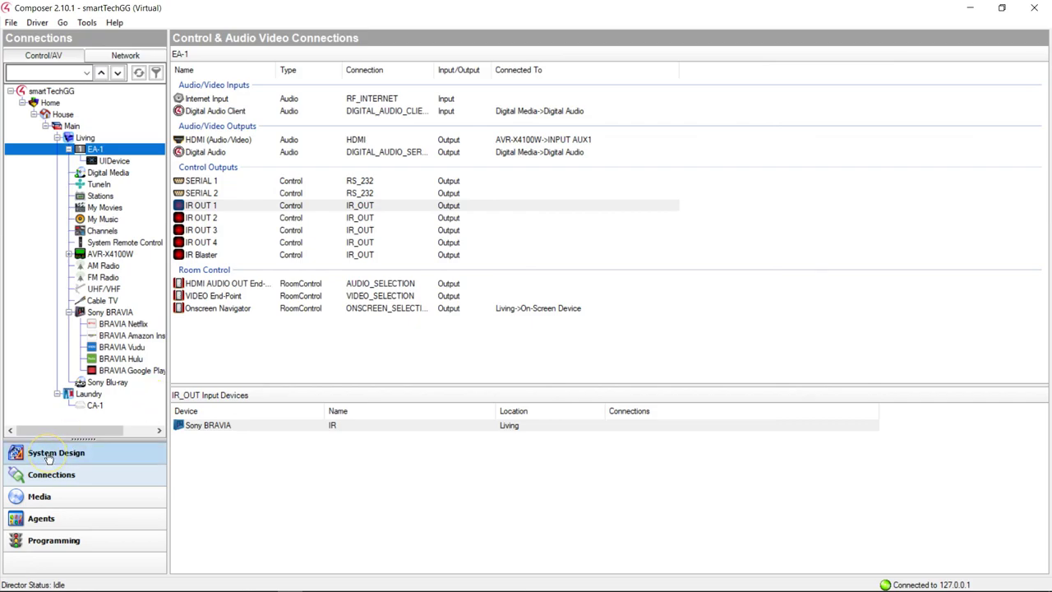